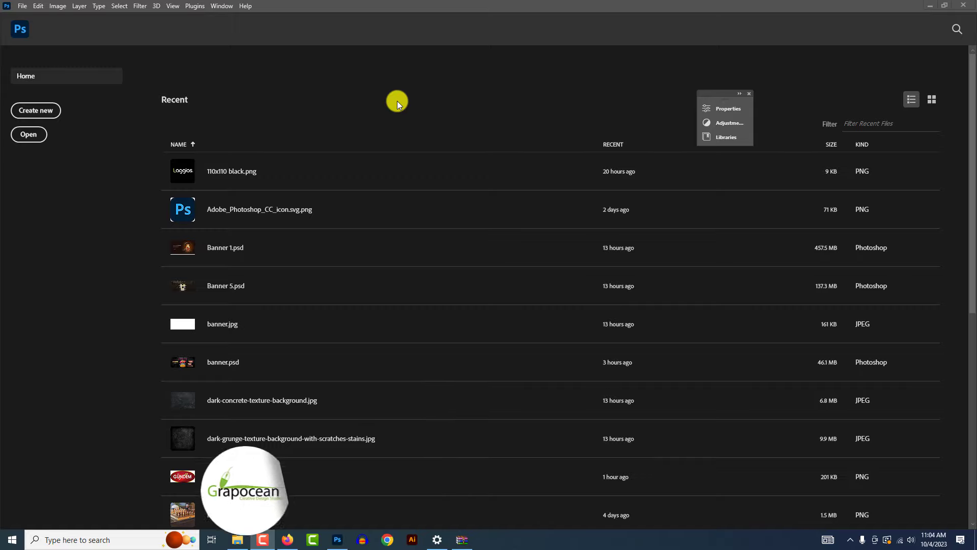
# - Set up a new square 1080 × 1080 px, 300 ppi canvas named 'Social media Ads Banner'
pyautogui.click(52, 112)
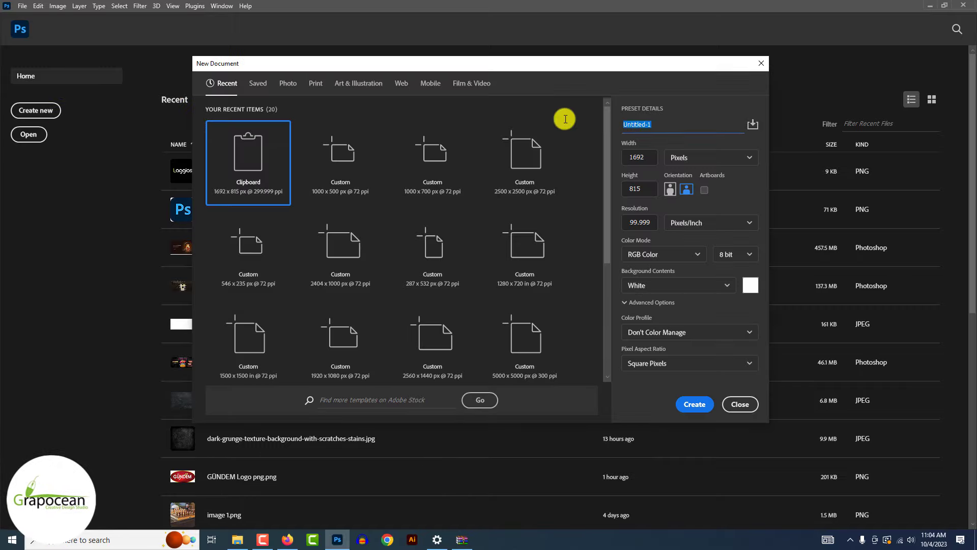
pyautogui.write('oo')
pyautogui.press('BackSpace')
pyautogui.press('BackSpace')
pyautogui.press('BackSpace')
pyautogui.press('BackSpace')
pyautogui.write('Social media Ads')
pyautogui.write(' Banner')
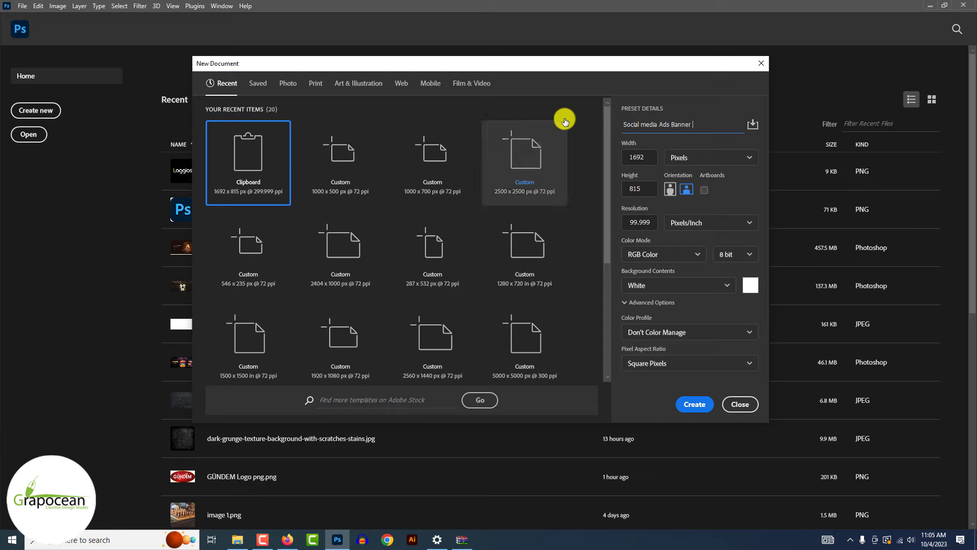
pyautogui.click(642, 158)
pyautogui.write('1080')
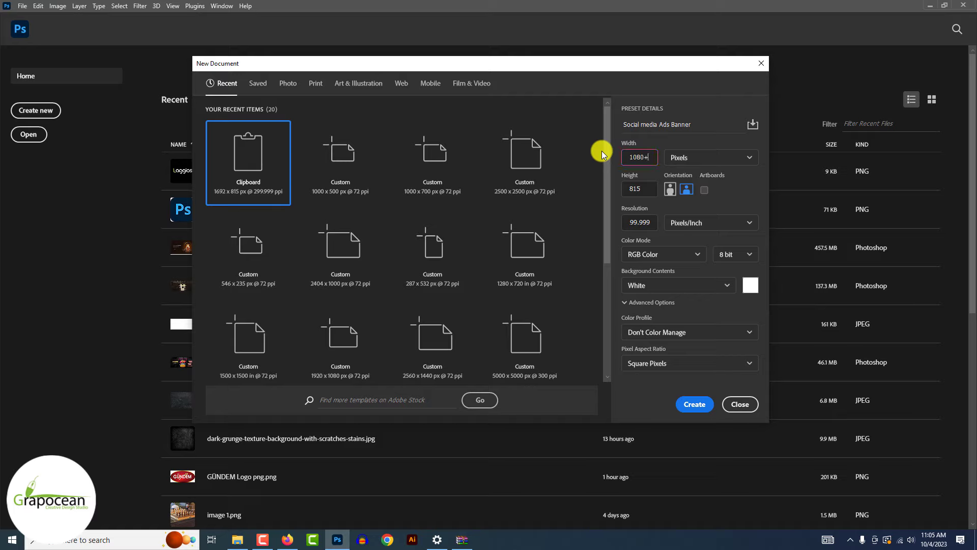
pyautogui.press('Tab')
pyautogui.press('Tab')
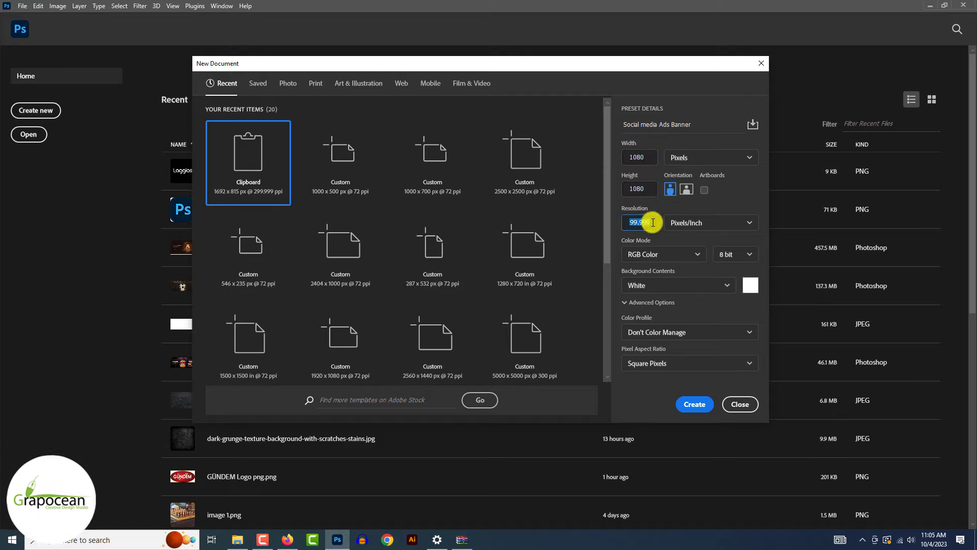
pyautogui.write('300')
pyautogui.press('Return')
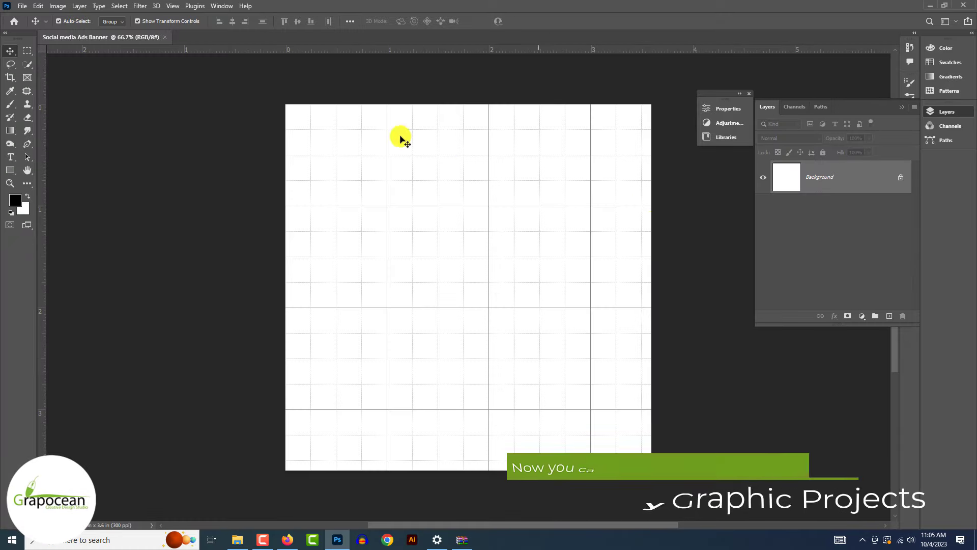
# - Open the two landscape photos and the Jarritos bottles photo from Downloads
pyautogui.click(21, 6)
pyautogui.click(38, 29)
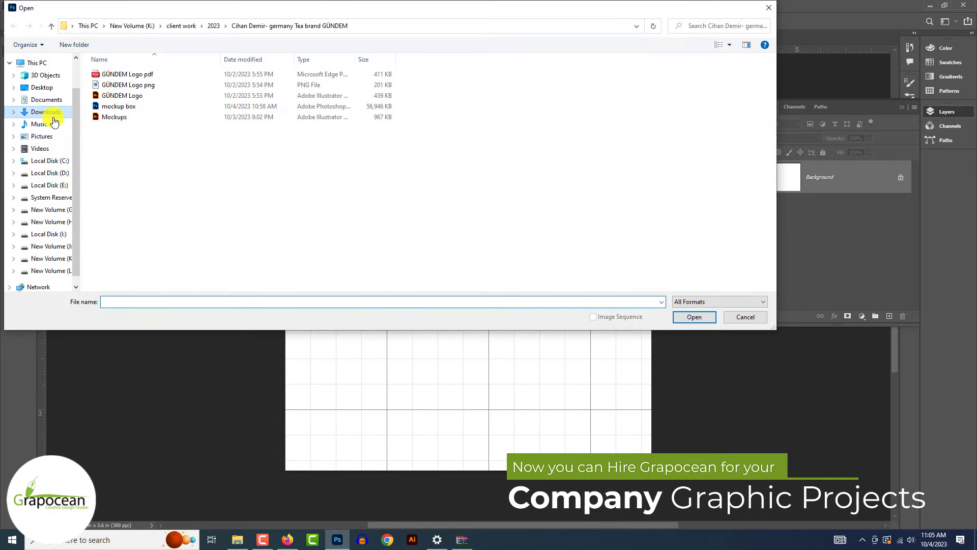
pyautogui.click(45, 112)
pyautogui.click(246, 116)
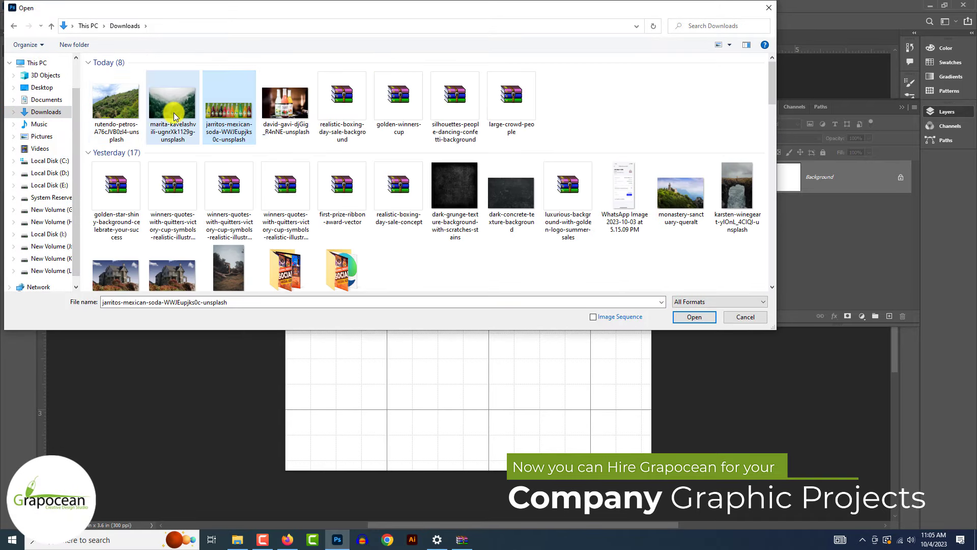
pyautogui.keyDown('ctrl'); pyautogui.click(173, 104); pyautogui.keyUp('ctrl')
pyautogui.keyDown('ctrl'); pyautogui.click(116, 104); pyautogui.keyUp('ctrl')
pyautogui.click(692, 317)
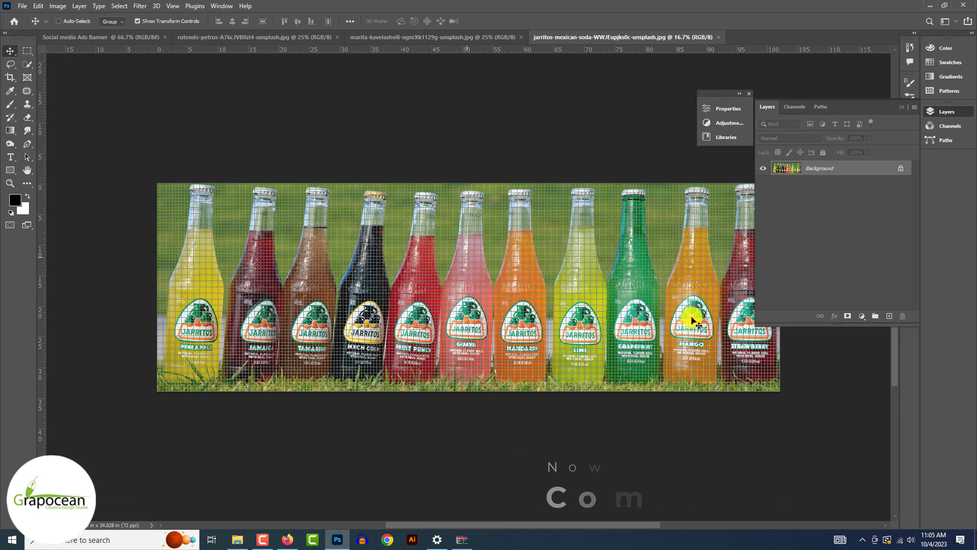
# - Fit the bottles photo to the window and zoom in on the row of bottles
pyautogui.hotkey('ctrl', '0')
pyautogui.hotkey('ctrl', '+')
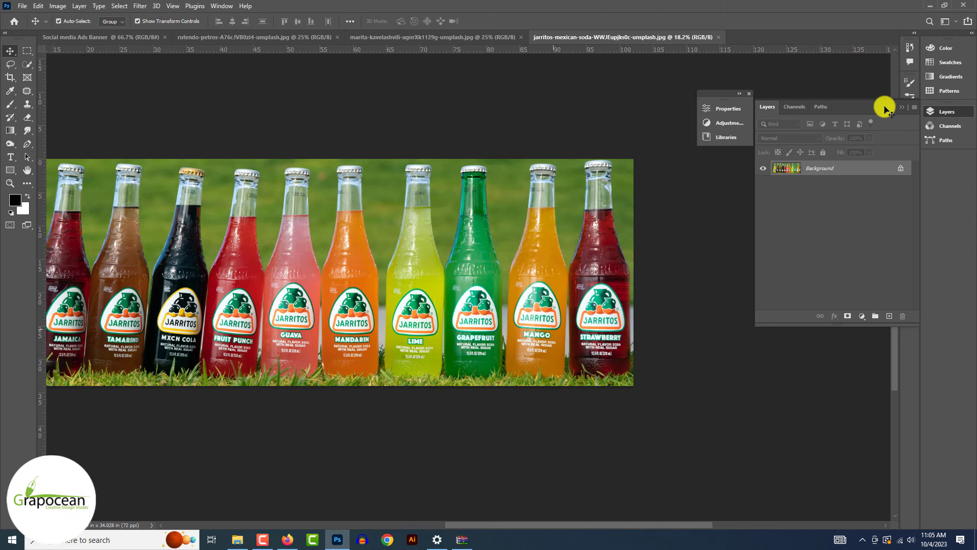
pyautogui.hotkey('ctrl', '+')
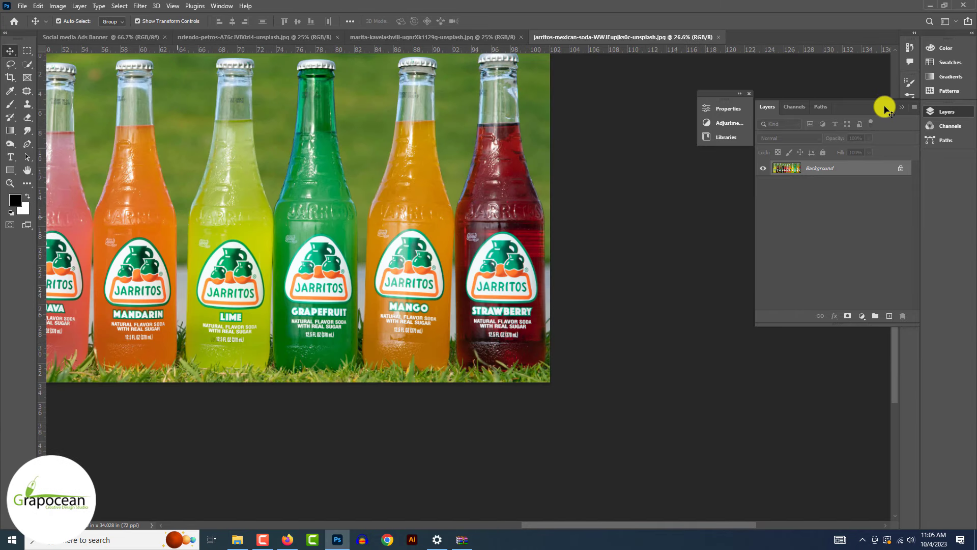
pyautogui.click(28, 145)
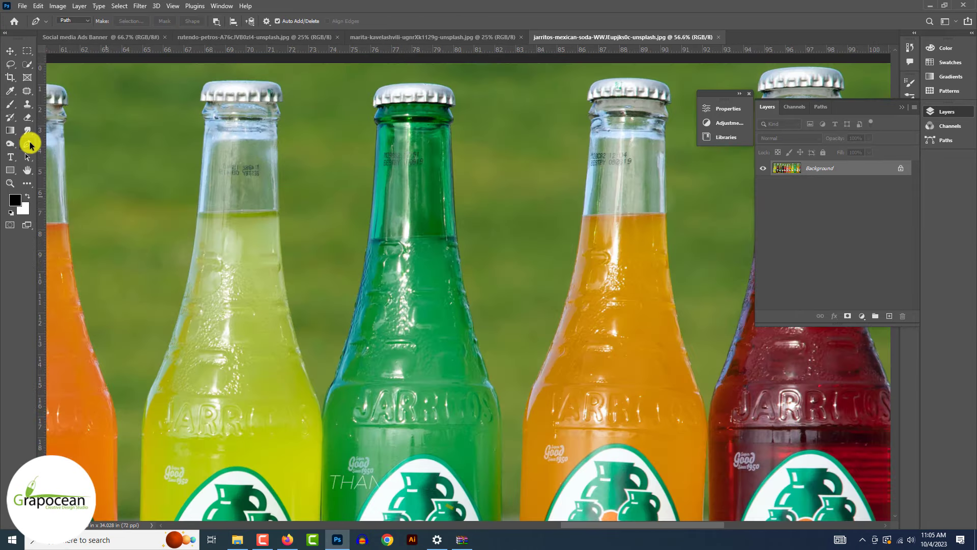
pyautogui.scroll(5, 295, 299)
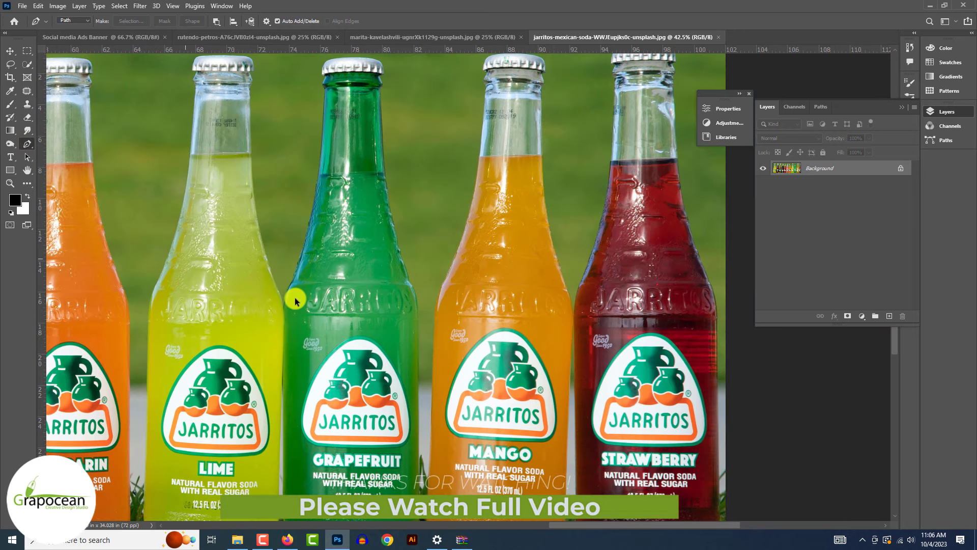
pyautogui.scroll(-2, 295, 297)
# - Enter Select and Mask and start selecting the lime bottle's body with Quick Selection
pyautogui.click(120, 6)
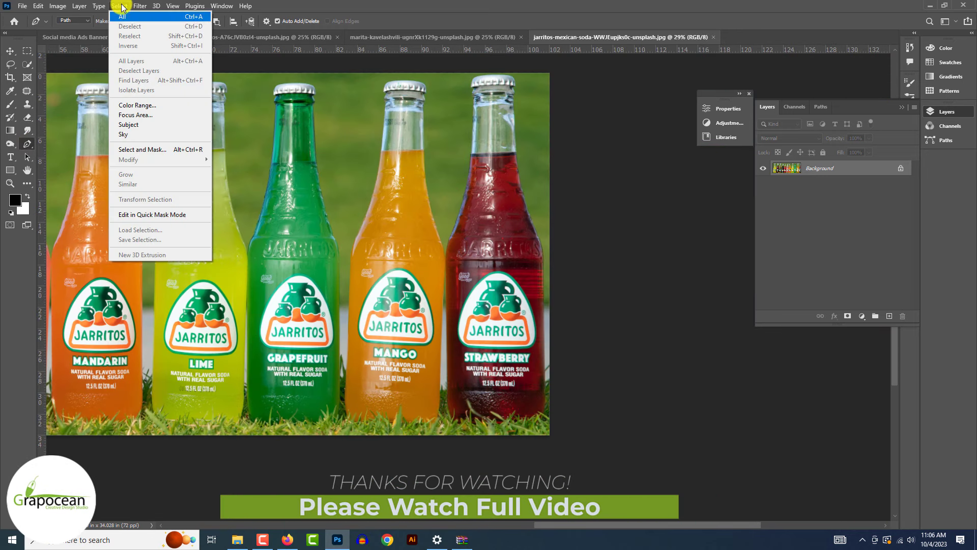
pyautogui.click(177, 150)
pyautogui.moveTo(196, 392); pyautogui.dragTo(213, 436)
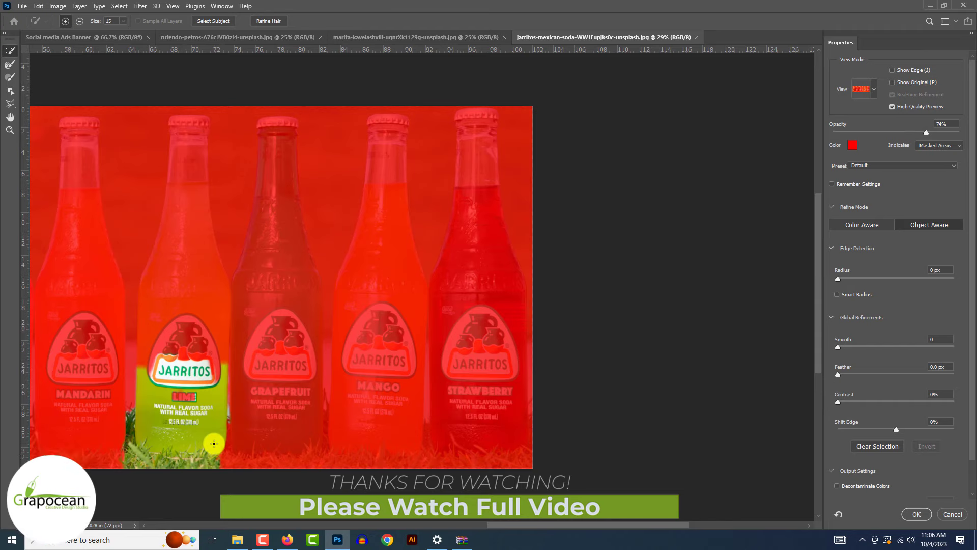
pyautogui.scroll(3, 244, 377)
pyautogui.scroll(3, 273, 305)
pyautogui.moveTo(273, 305); pyautogui.dragTo(283, 267)
pyautogui.press(']')
pyautogui.press(']')
pyautogui.press(']')
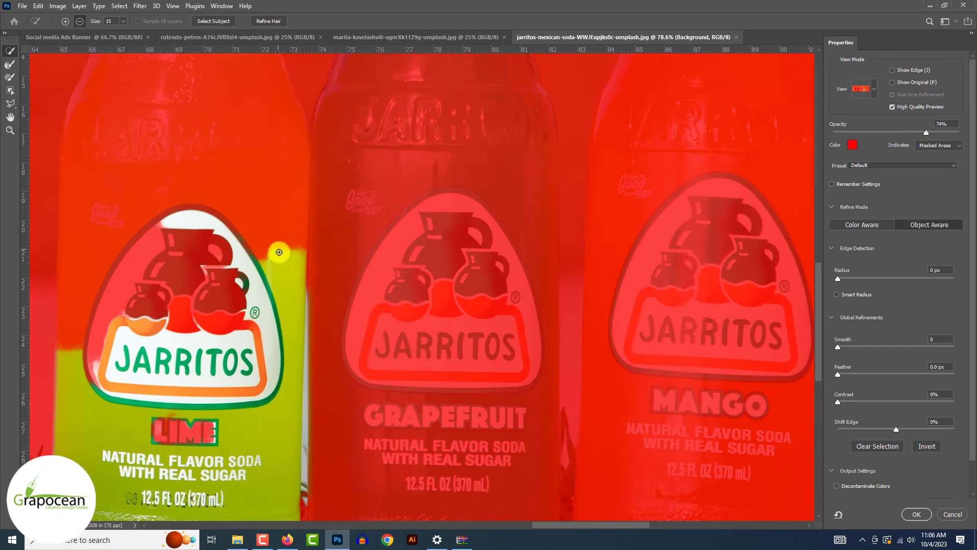
pyautogui.scroll(-3, 275, 244)
# - Add the lime bottle's upper part, LIME label, neck and cap, then trim its edge with the Brush
pyautogui.moveTo(225, 182); pyautogui.dragTo(226, 260)
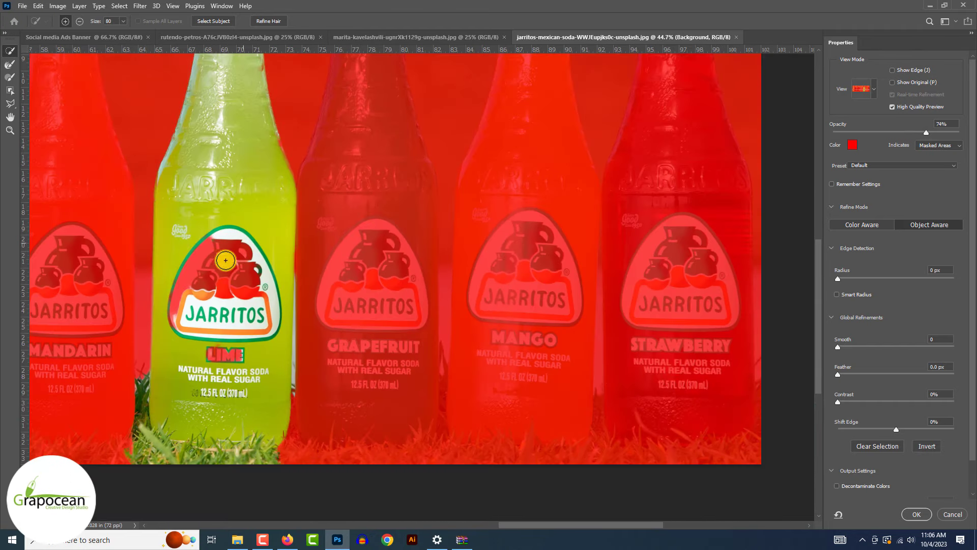
pyautogui.click(226, 354)
pyautogui.scroll(-2, 229, 305)
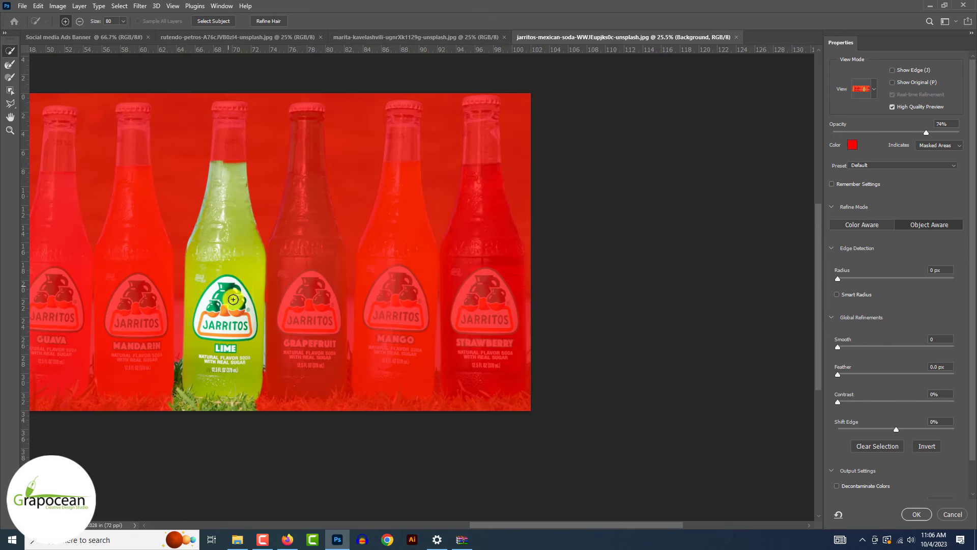
pyautogui.scroll(4, 232, 151)
pyautogui.scroll(3, 233, 149)
pyautogui.click(235, 146)
pyautogui.scroll(-1, 236, 145)
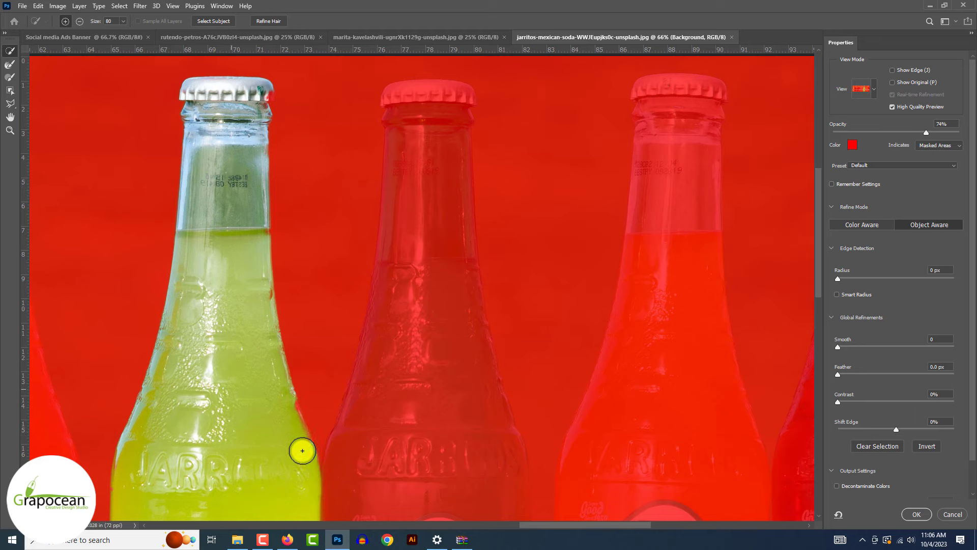
pyautogui.click(10, 77)
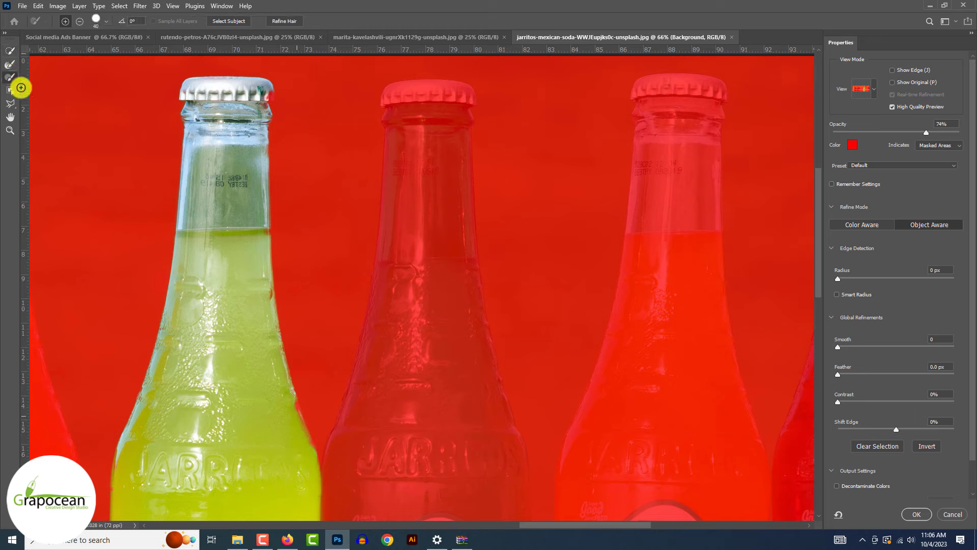
pyautogui.keyDown('alt'); pyautogui.click(283, 402); pyautogui.keyUp('alt')
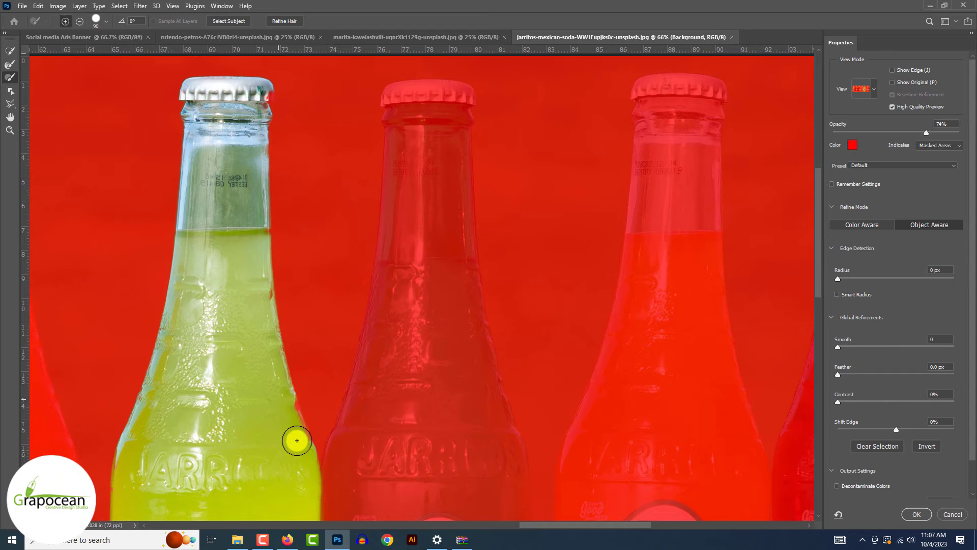
pyautogui.scroll(3, 258, 346)
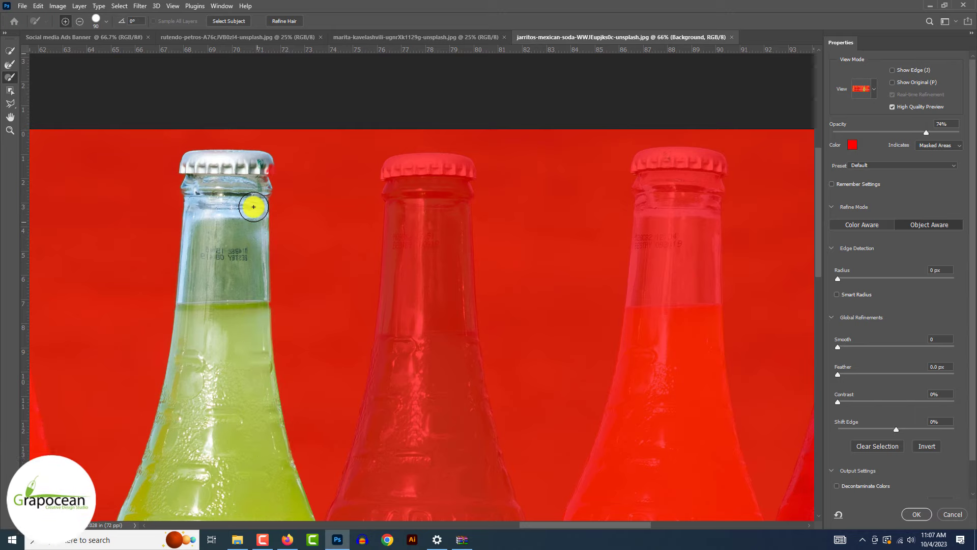
# - Zoom in on the lime bottle's cap and neck and shrink the brush for fine edge work
pyautogui.scroll(3, 253, 206)
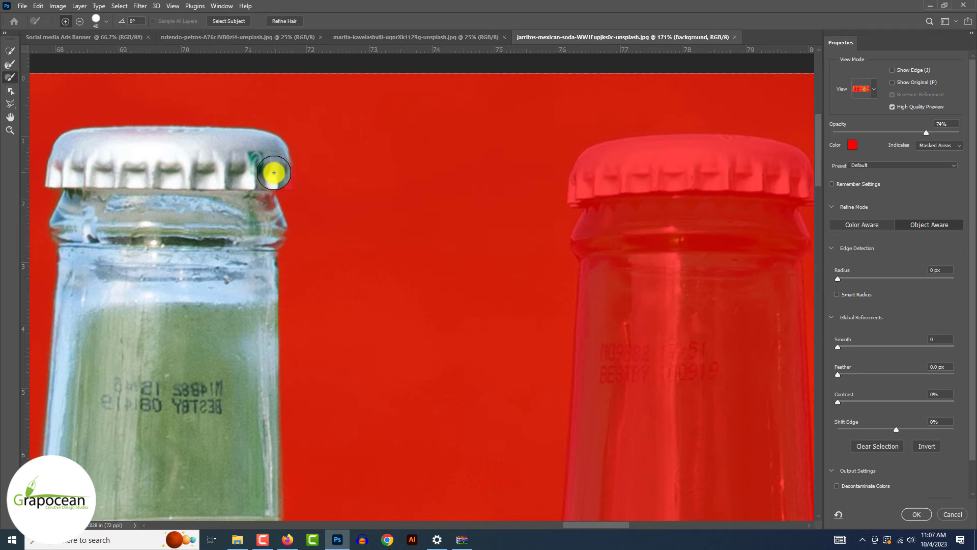
pyautogui.scroll(2, 274, 173)
pyautogui.press('[')
pyautogui.press('[')
pyautogui.press('[')
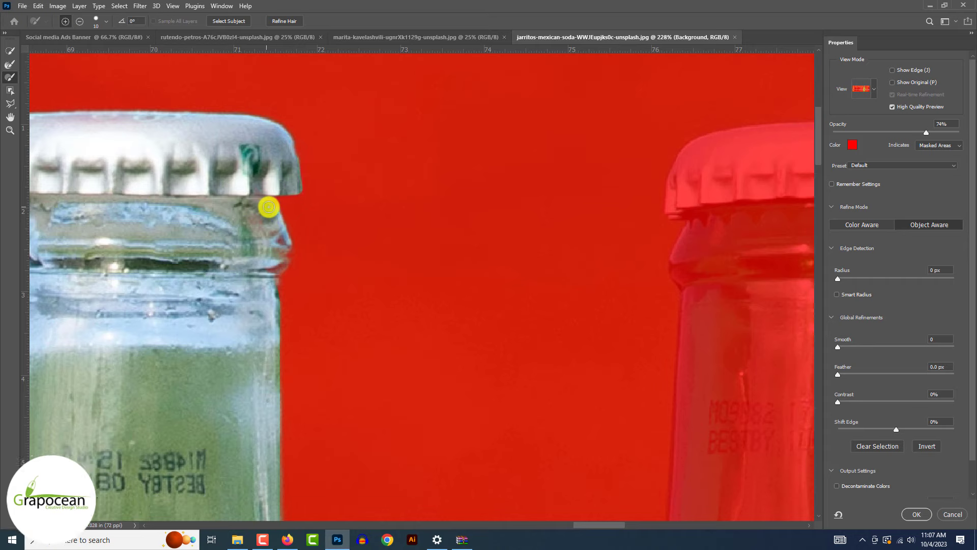
pyautogui.scroll(-1, 241, 221)
pyautogui.hscroll(-2, 249, 220)
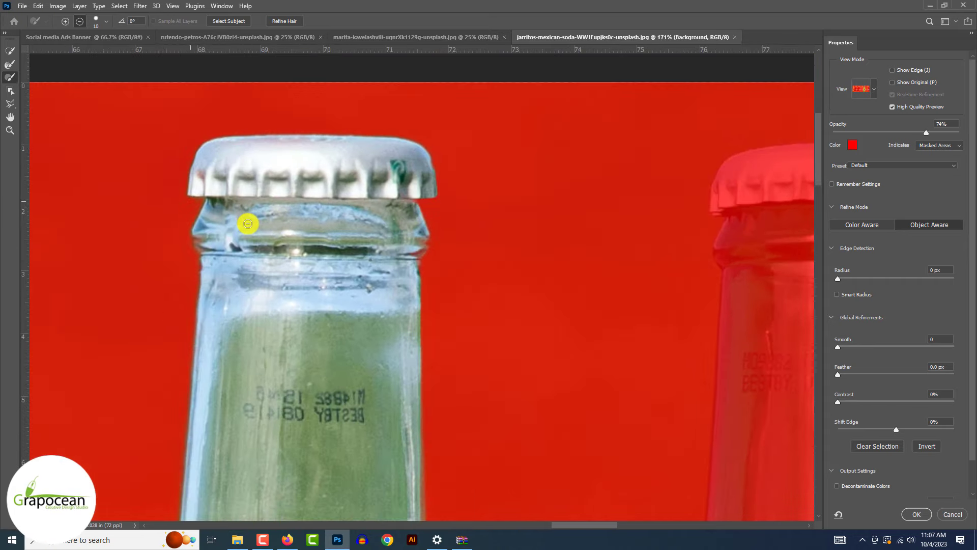
pyautogui.scroll(-1, 249, 221)
pyautogui.scroll(3, 248, 220)
pyautogui.scroll(1, 351, 204)
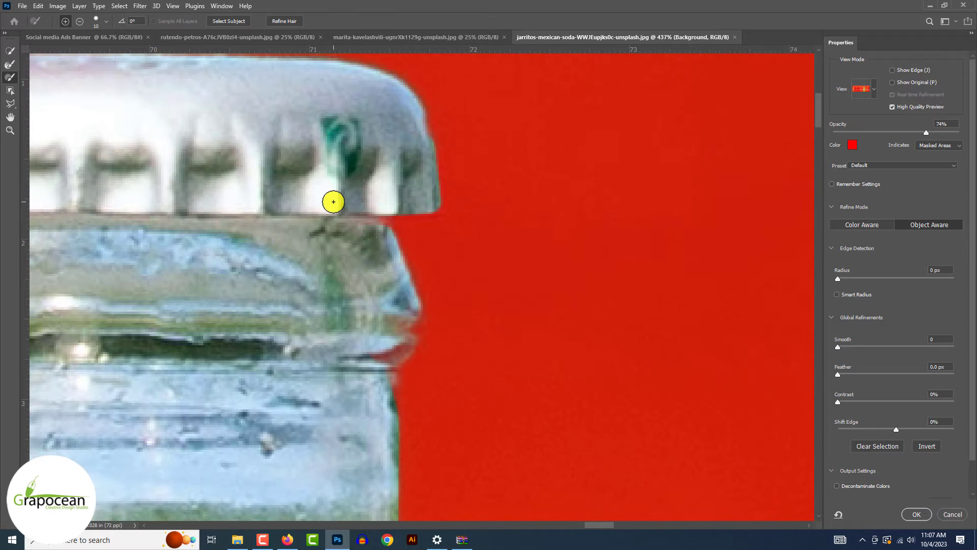
pyautogui.scroll(-3, 331, 209)
pyautogui.scroll(3, 310, 280)
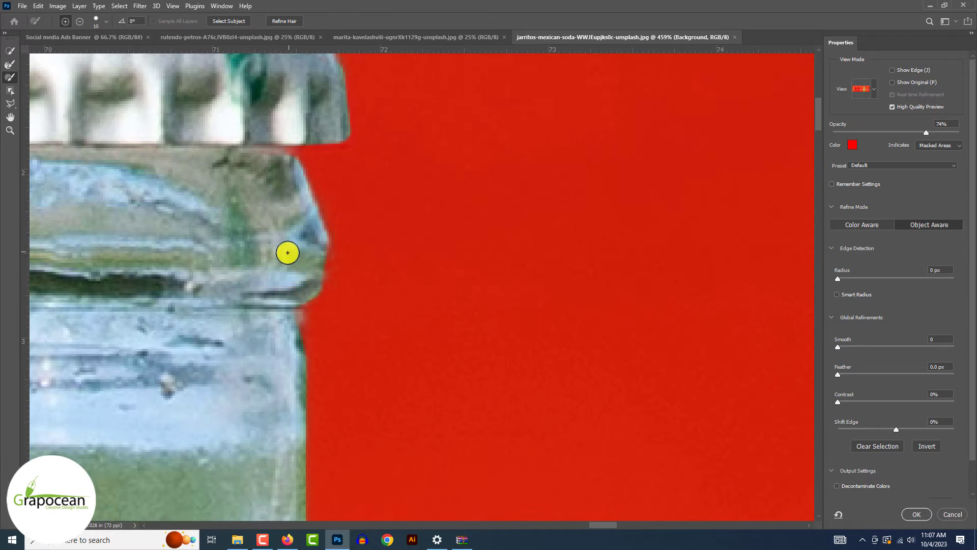
pyautogui.scroll(-1, 287, 253)
pyautogui.scroll(-2, 288, 275)
pyautogui.scroll(3, 271, 275)
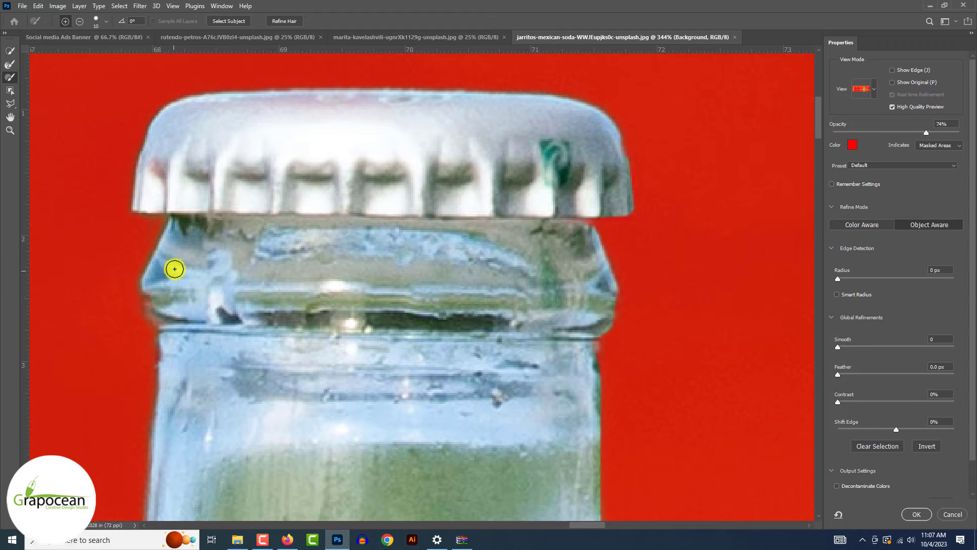
pyautogui.scroll(-1, 178, 326)
pyautogui.scroll(-1, 184, 328)
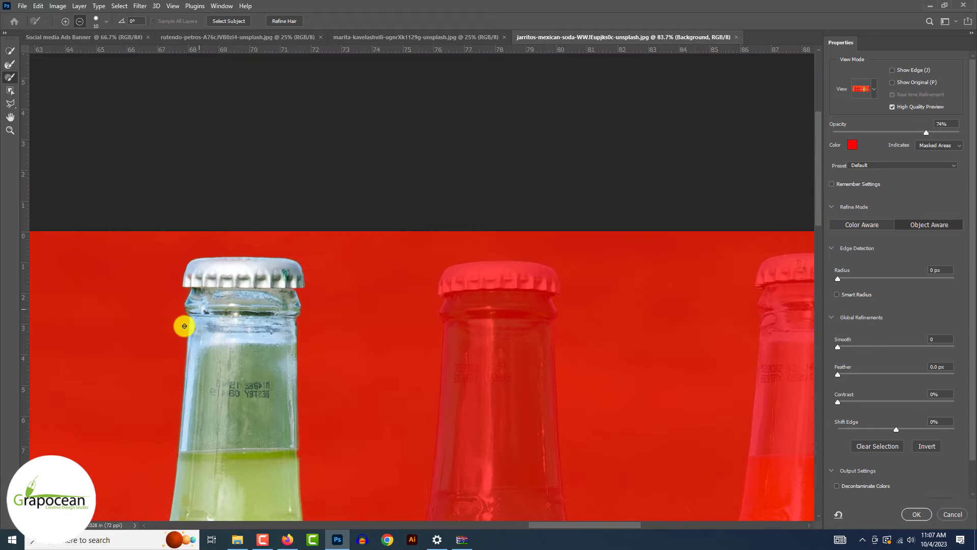
pyautogui.scroll(2, 183, 327)
pyautogui.scroll(1, 157, 333)
pyautogui.scroll(-2, 169, 381)
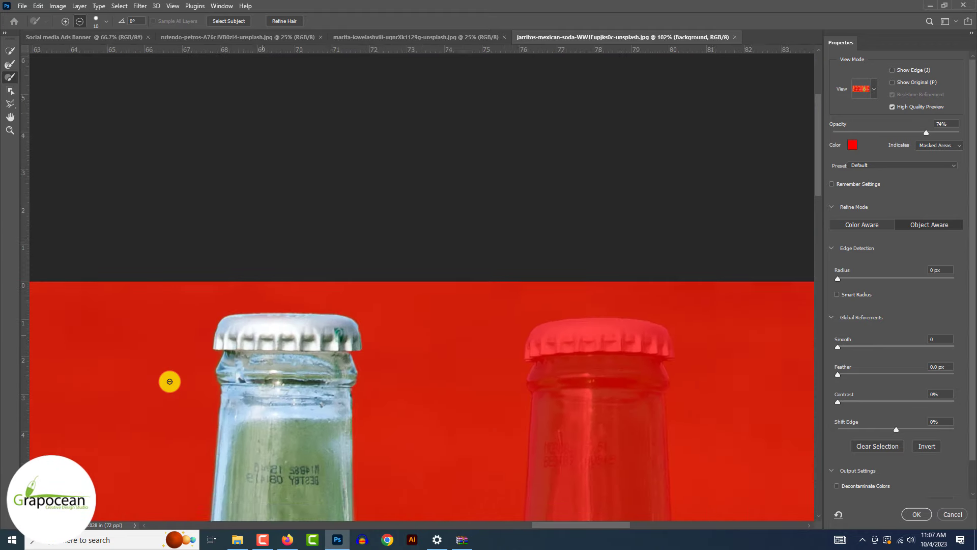
pyautogui.scroll(-2, 170, 381)
pyautogui.scroll(2, 170, 381)
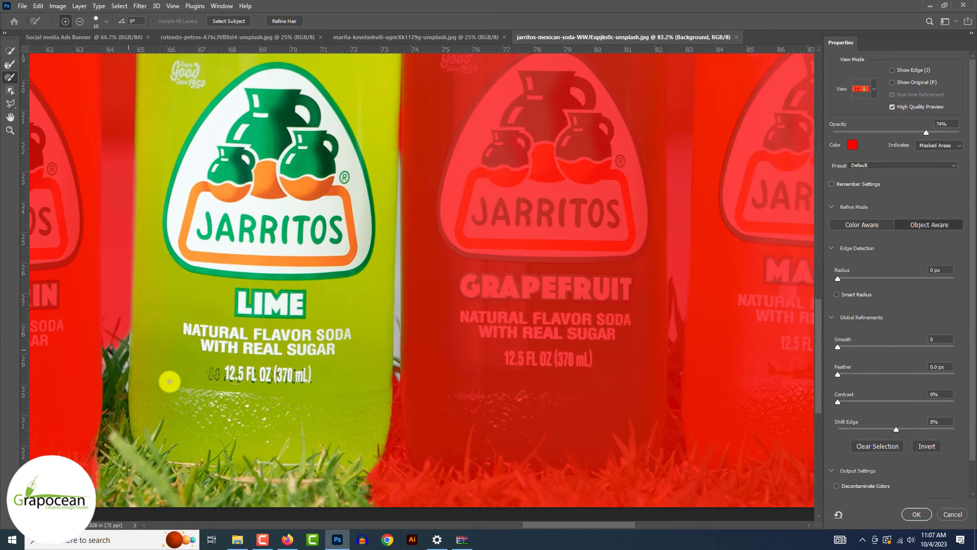
# - Subtract the grass beside the lime bottle's base from the selection
pyautogui.press('alt')
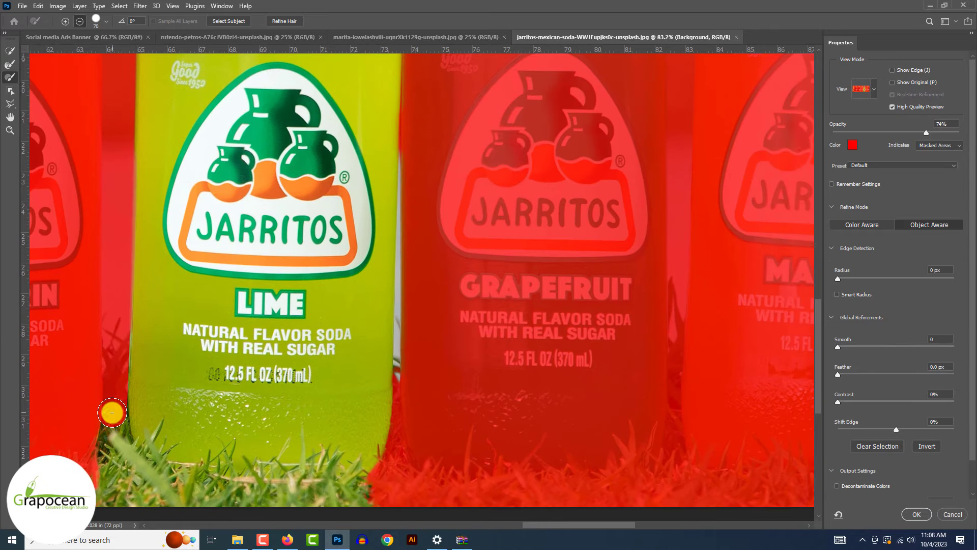
pyautogui.scroll(2, 112, 377)
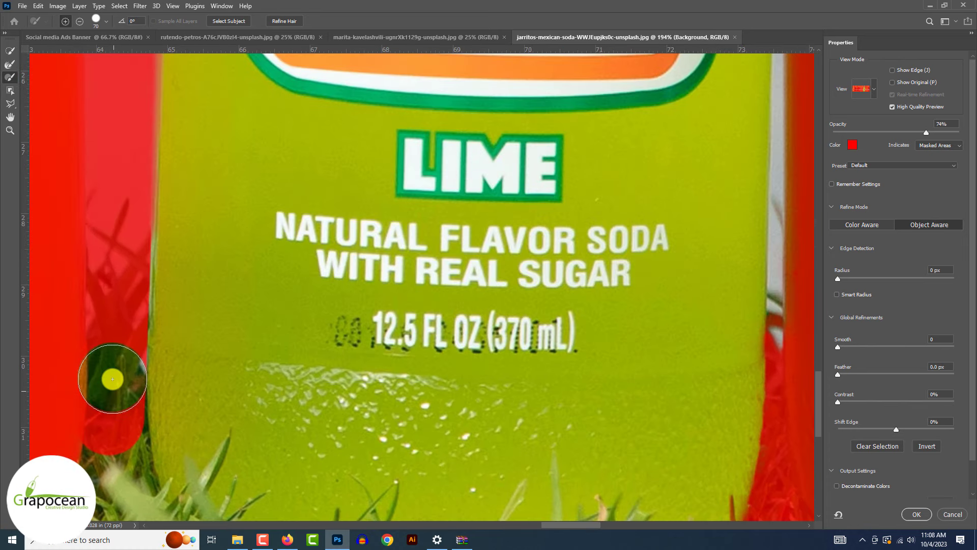
pyautogui.moveTo(112, 378); pyautogui.dragTo(114, 401)
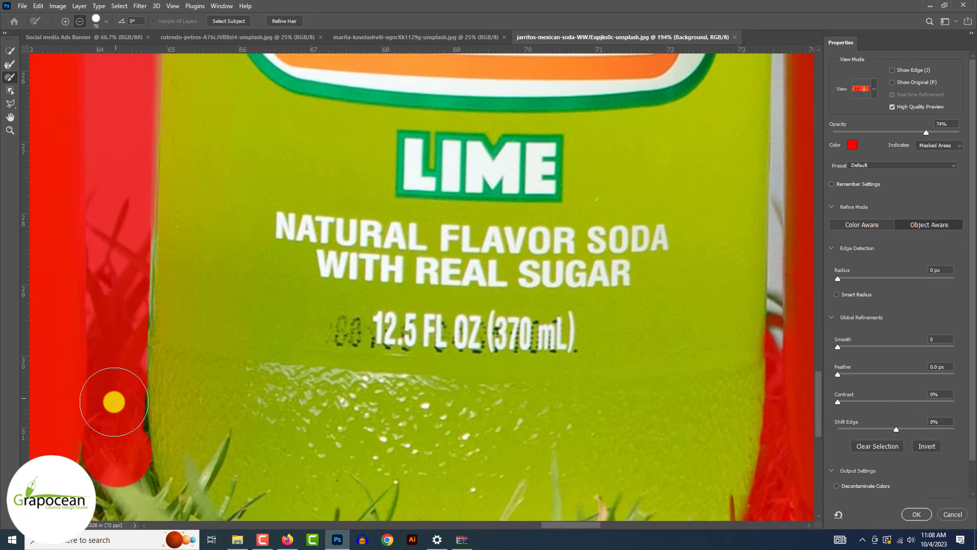
pyautogui.scroll(-2, 113, 397)
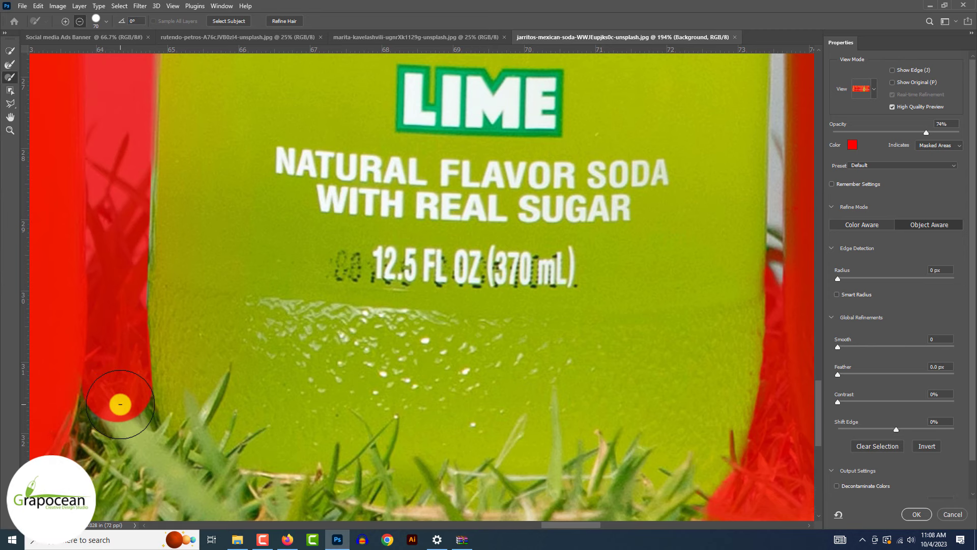
pyautogui.scroll(-2, 125, 422)
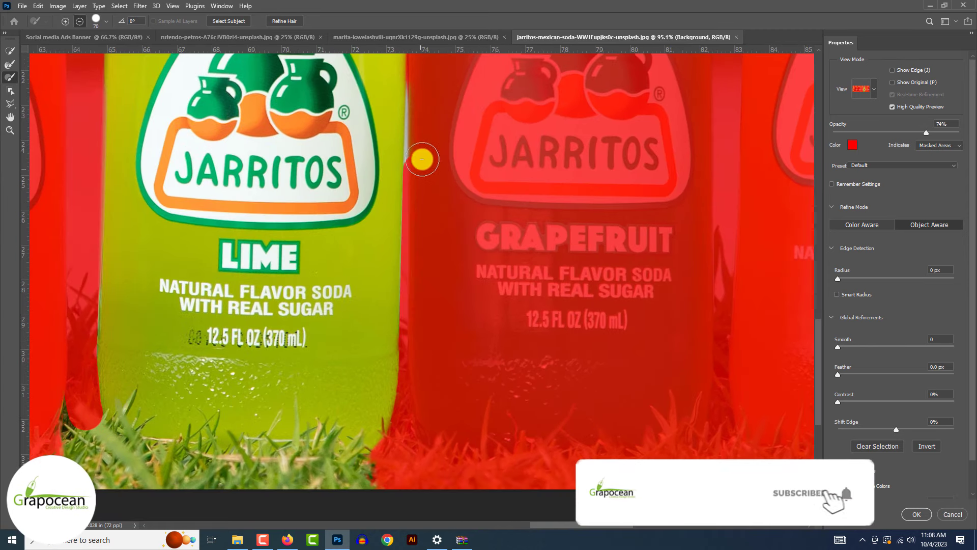
pyautogui.moveTo(420, 157); pyautogui.dragTo(395, 325)
pyautogui.moveTo(394, 214)
pyautogui.mouseDown()
pyautogui.moveTo(368, 394)
pyautogui.moveTo(373, 412)
pyautogui.mouseUp()
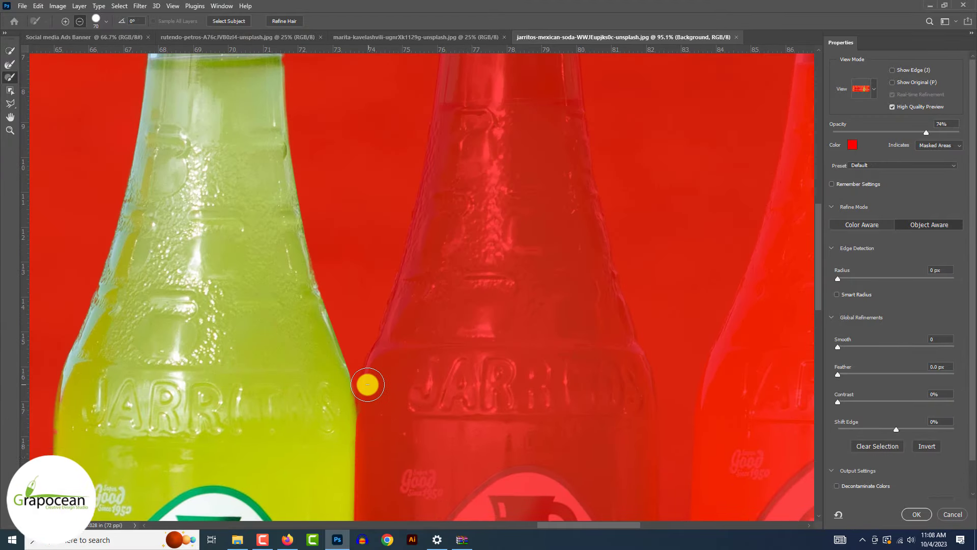
pyautogui.scroll(2, 368, 384)
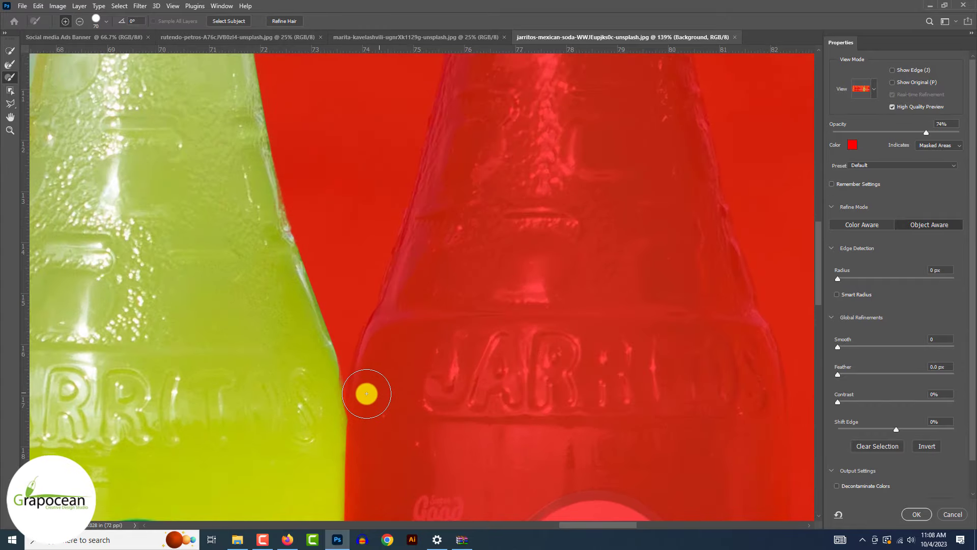
# - Refine the lime bottle's edge where it meets the grapefruit bottle
pyautogui.moveTo(361, 393)
pyautogui.mouseDown()
pyautogui.moveTo(316, 384)
pyautogui.moveTo(325, 412)
pyautogui.mouseUp()
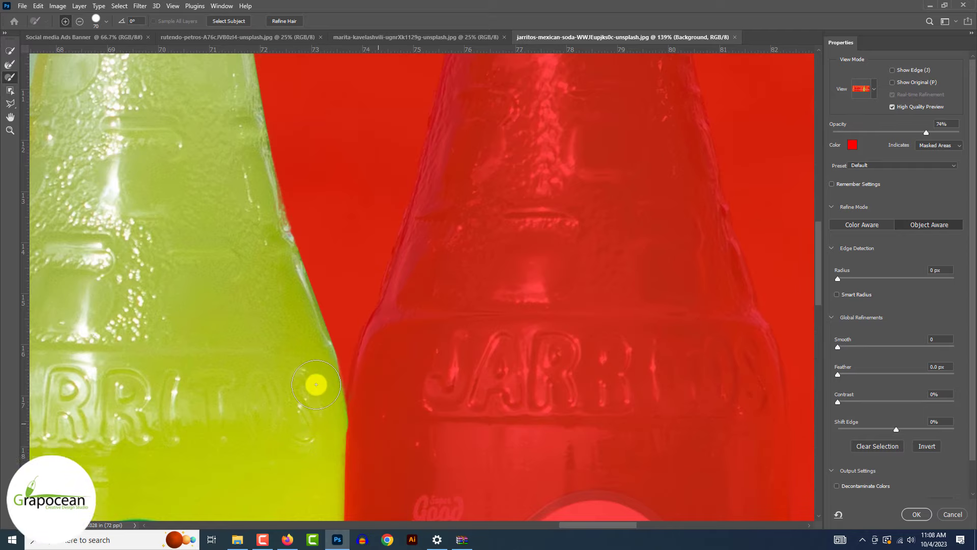
pyautogui.scroll(-2, 316, 384)
pyautogui.scroll(3, 316, 384)
pyautogui.scroll(2, 316, 384)
pyautogui.scroll(2, 315, 384)
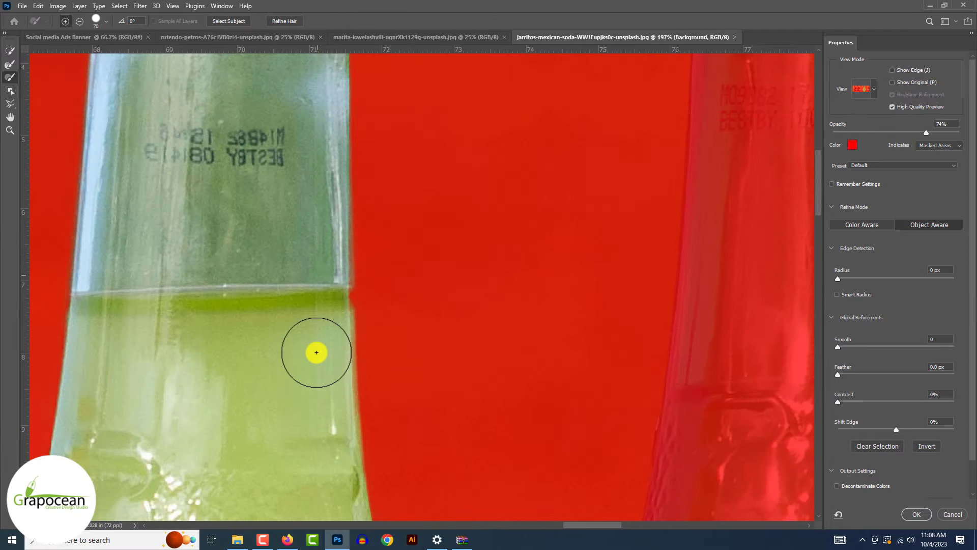
pyautogui.scroll(2, 283, 381)
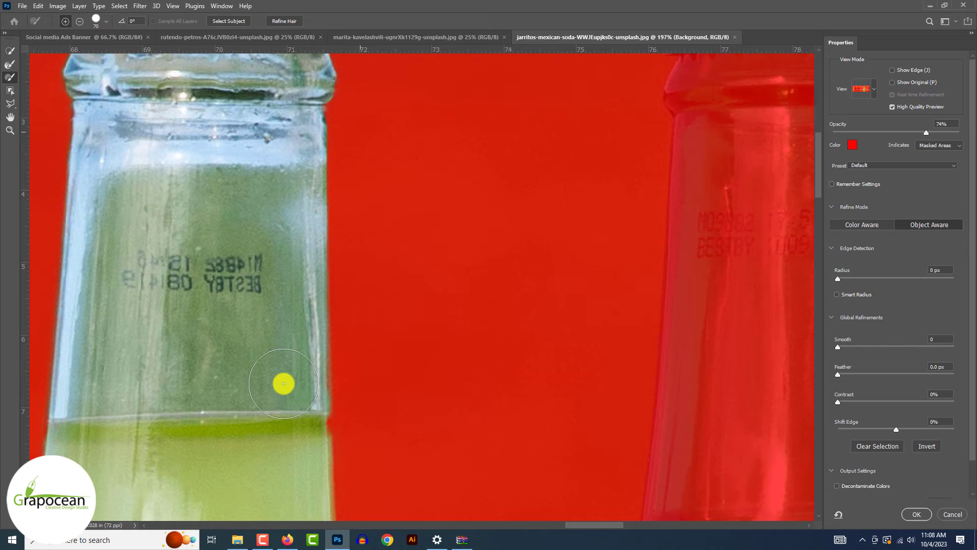
# - With a smaller brush, tighten the mask along the lime bottle neck's right edge
pyautogui.press('[')
pyautogui.press('[')
pyautogui.press('[')
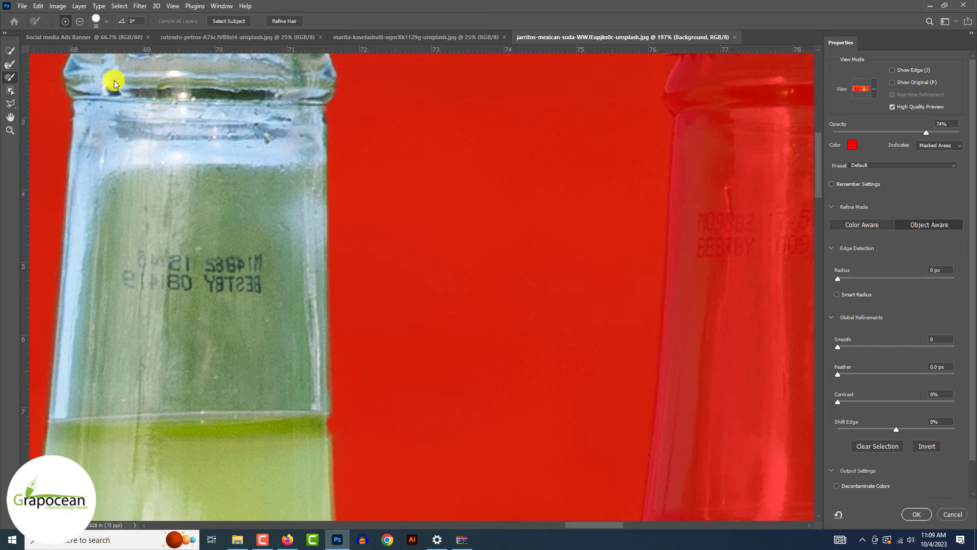
pyautogui.moveTo(341, 269); pyautogui.dragTo(343, 405)
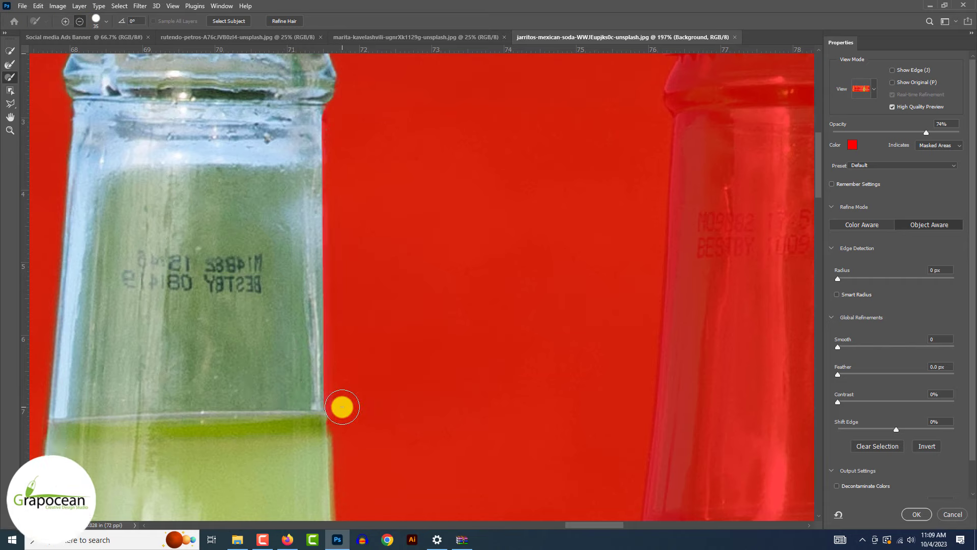
pyautogui.scroll(-2, 342, 405)
pyautogui.scroll(3, 342, 406)
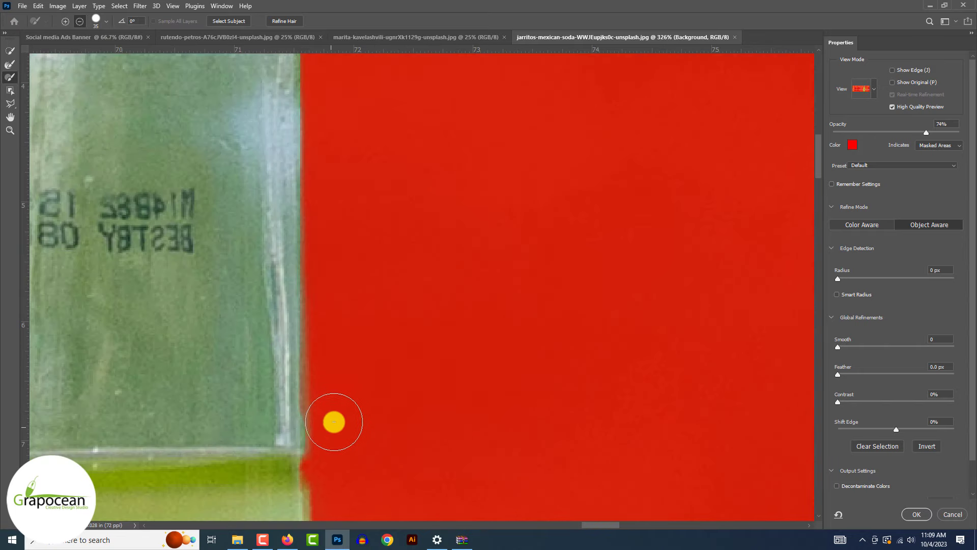
pyautogui.moveTo(329, 427); pyautogui.dragTo(327, 196)
pyautogui.scroll(-3, 327, 196)
pyautogui.scroll(3, 323, 170)
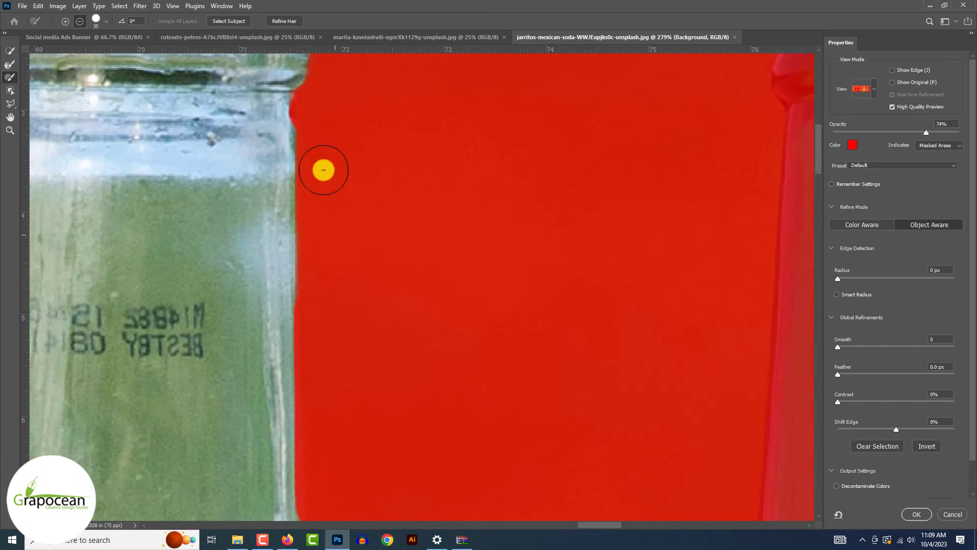
pyautogui.moveTo(316, 132); pyautogui.dragTo(314, 128)
pyautogui.scroll(-5, 314, 125)
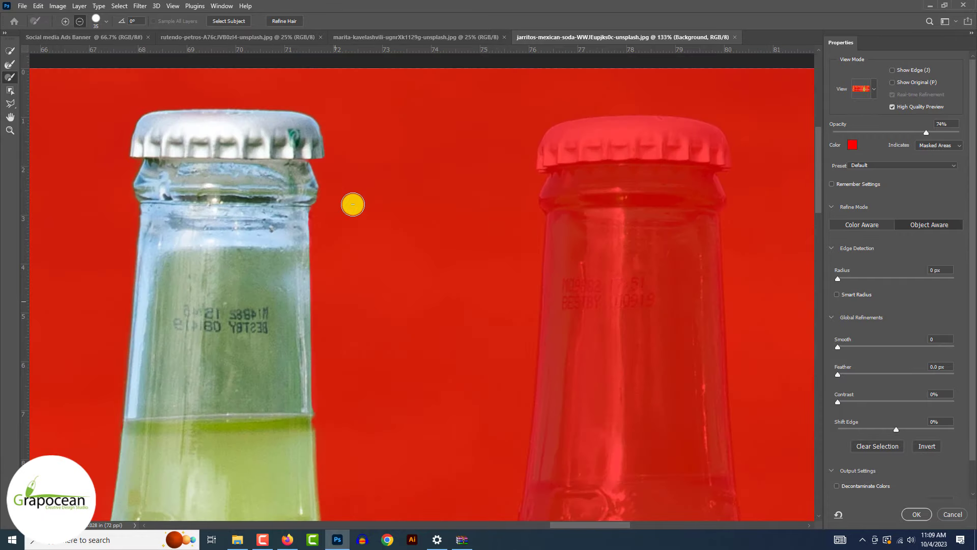
pyautogui.scroll(-3, 318, 172)
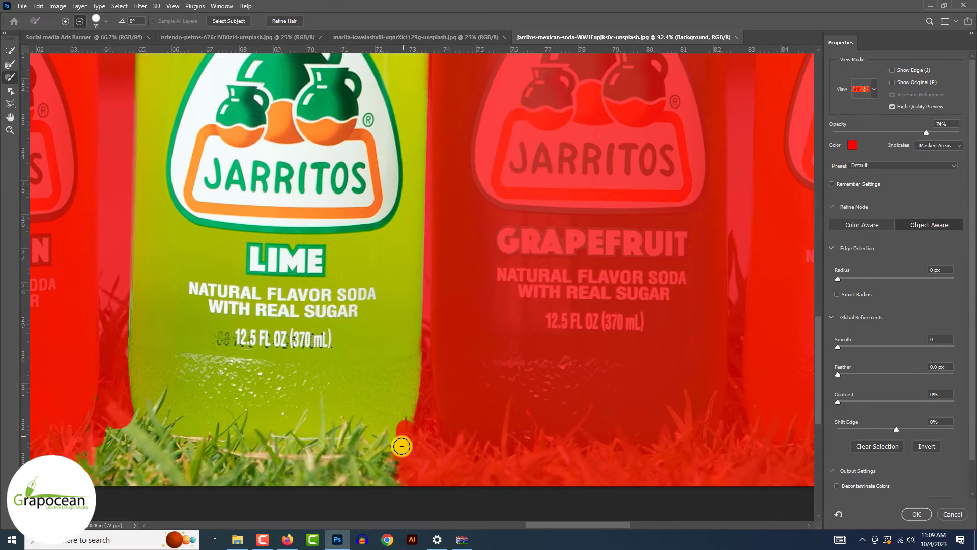
# - Add the grapefruit bottle's base and lower edge to the selection with the Brush
pyautogui.press('r')
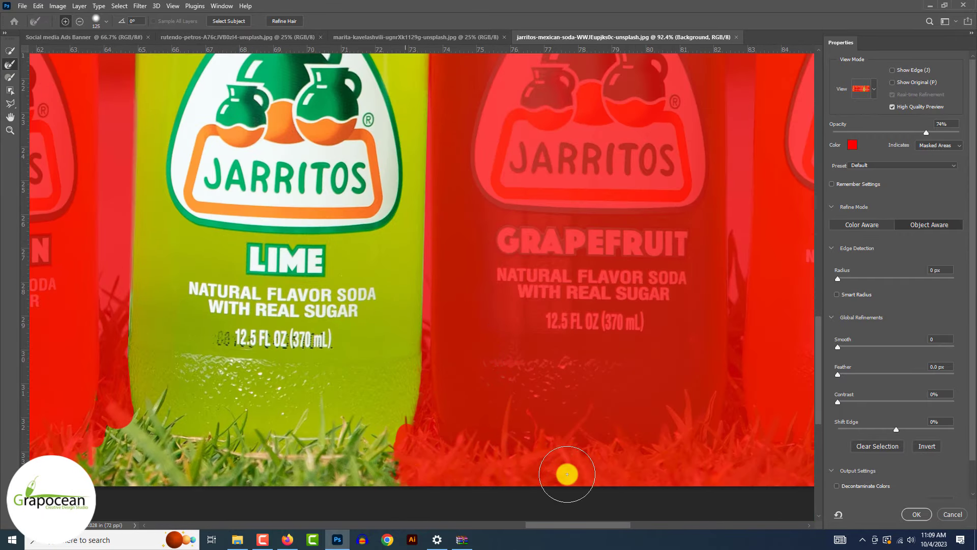
pyautogui.press('b')
pyautogui.moveTo(601, 433)
pyautogui.mouseDown()
pyautogui.moveTo(504, 420)
pyautogui.moveTo(686, 403)
pyautogui.mouseUp()
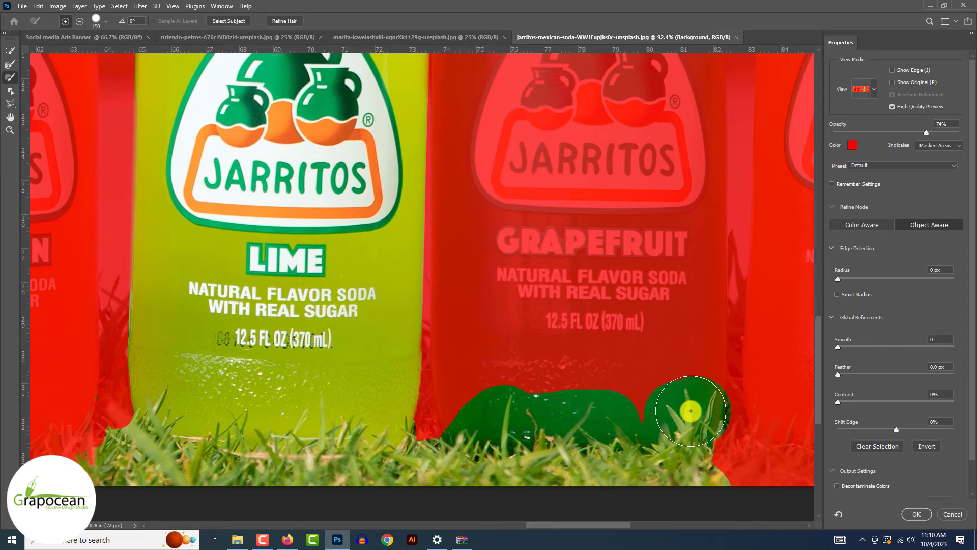
pyautogui.scroll(2, 687, 403)
pyautogui.moveTo(457, 451); pyautogui.dragTo(447, 273)
pyautogui.scroll(2, 448, 273)
pyautogui.scroll(-2, 449, 259)
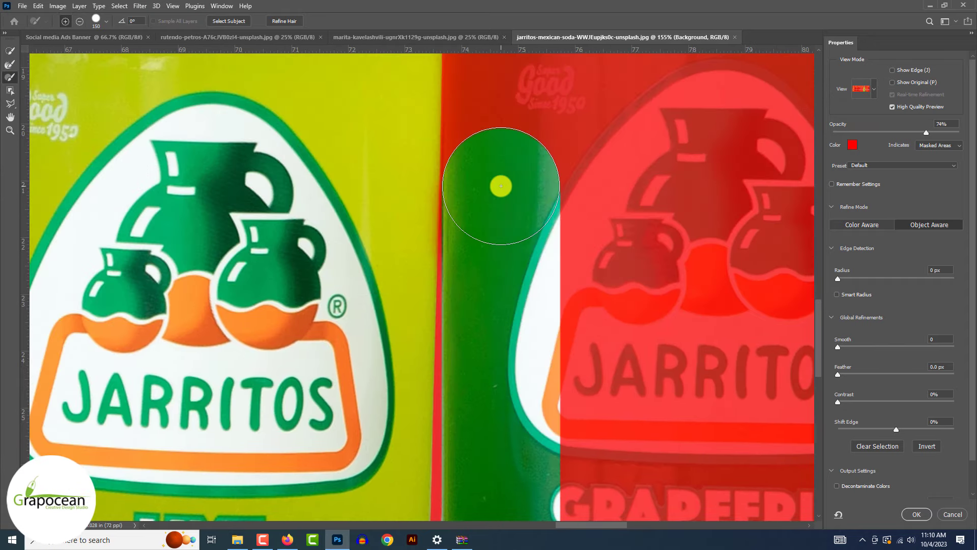
pyautogui.scroll(-2, 499, 181)
pyautogui.moveTo(467, 311); pyautogui.dragTo(467, 454)
pyautogui.scroll(-1, 466, 458)
pyautogui.scroll(-2, 465, 458)
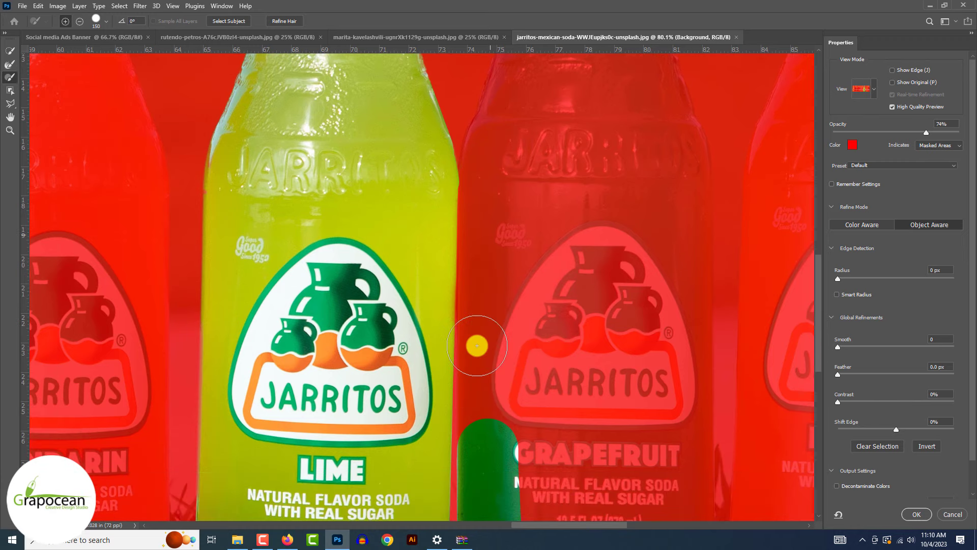
# - Add the grapefruit bottle's neck, cap and cap rim using a smaller brush
pyautogui.moveTo(475, 344); pyautogui.dragTo(485, 430)
pyautogui.scroll(4, 491, 404)
pyautogui.scroll(2, 476, 381)
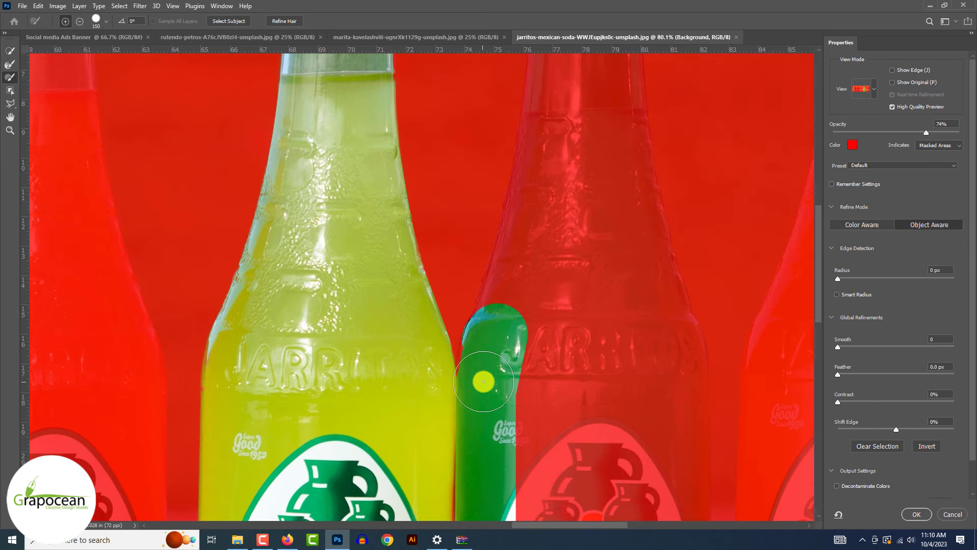
pyautogui.moveTo(475, 382); pyautogui.dragTo(545, 301)
pyautogui.scroll(2, 550, 310)
pyautogui.press('[')
pyautogui.scroll(1, 561, 246)
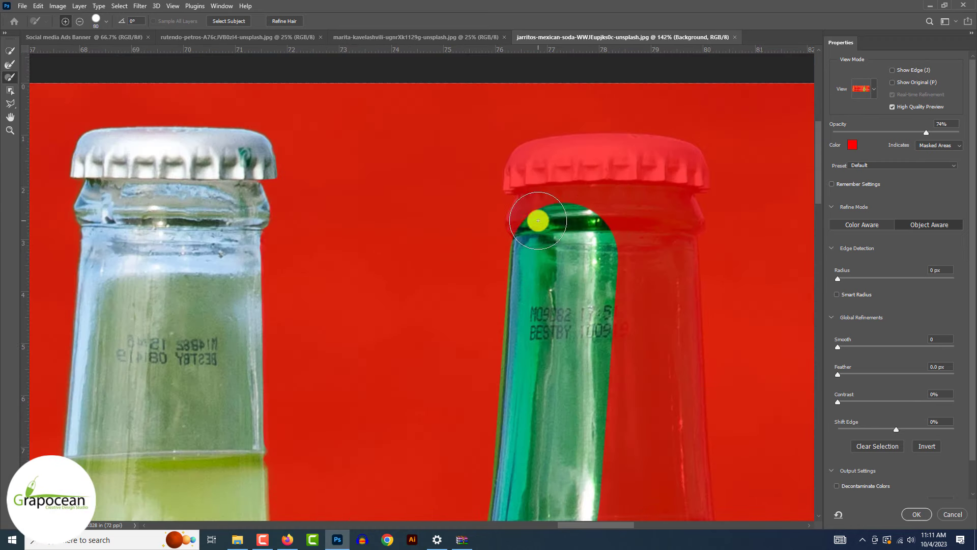
pyautogui.moveTo(538, 220); pyautogui.dragTo(591, 170)
pyautogui.scroll(3, 591, 170)
pyautogui.press('[')
pyautogui.press('[')
pyautogui.press('[')
pyautogui.moveTo(508, 207)
pyautogui.mouseDown()
pyautogui.moveTo(665, 201)
pyautogui.moveTo(633, 212)
pyautogui.mouseUp()
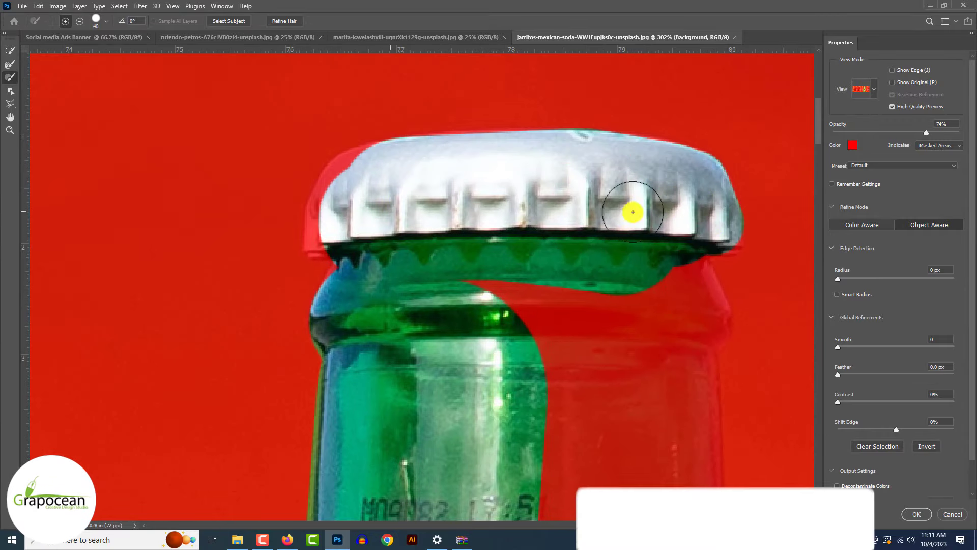
pyautogui.moveTo(354, 178); pyautogui.dragTo(336, 232)
pyautogui.scroll(3, 648, 246)
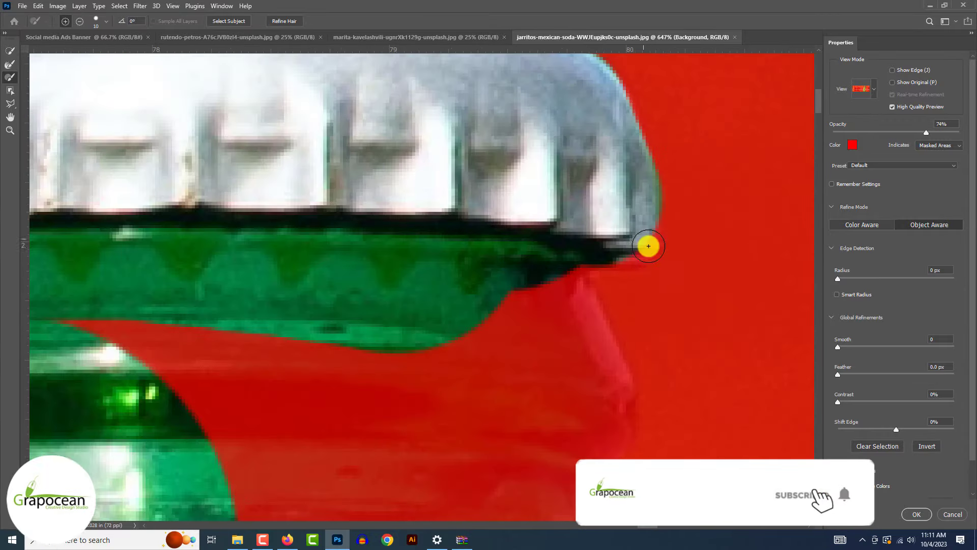
pyautogui.scroll(-5, 646, 227)
# - Fill the grapefruit bottle's neck interior into the selection with a larger brush
pyautogui.press(']')
pyautogui.press(']')
pyautogui.press(']')
pyautogui.scroll(2, 414, 382)
pyautogui.moveTo(414, 382); pyautogui.dragTo(396, 443)
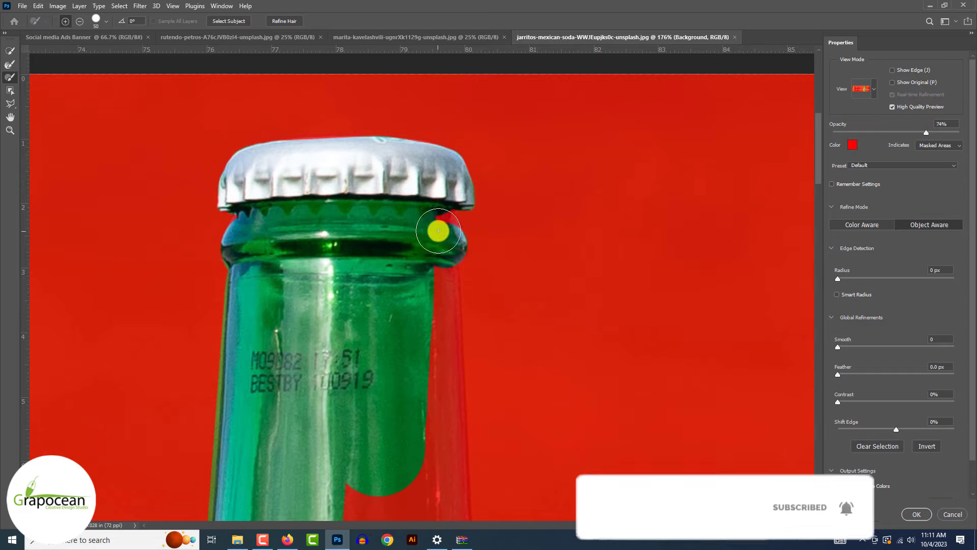
pyautogui.moveTo(437, 263); pyautogui.dragTo(405, 349)
pyautogui.scroll(-3, 362, 164)
# - Add the grapefruit bottle's body and label, covering the remaining gaps on the neck
pyautogui.press(']')
pyautogui.press(']')
pyautogui.press(']')
pyautogui.moveTo(362, 164)
pyautogui.mouseDown()
pyautogui.moveTo(258, 229)
pyautogui.moveTo(198, 358)
pyautogui.moveTo(219, 203)
pyautogui.mouseUp()
pyautogui.scroll(-2, 258, 229)
pyautogui.scroll(-1, 198, 359)
pyautogui.moveTo(254, 331); pyautogui.dragTo(277, 222)
pyautogui.scroll(3, 275, 493)
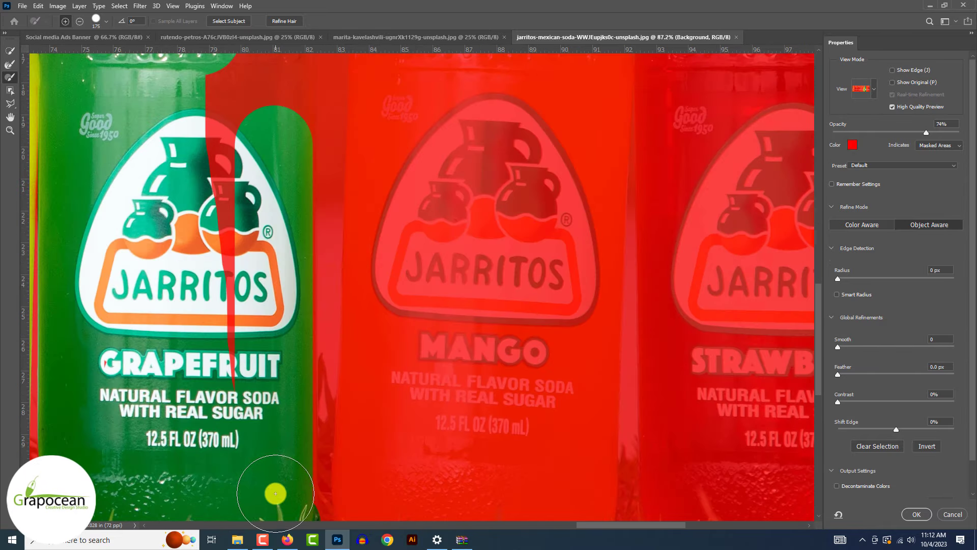
pyautogui.scroll(-1, 279, 185)
pyautogui.scroll(1, 275, 192)
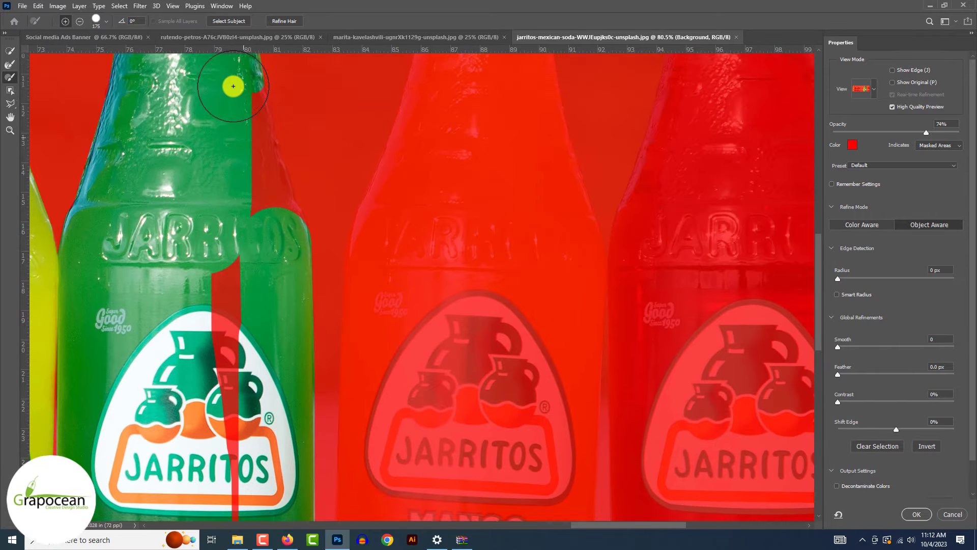
pyautogui.moveTo(231, 87)
pyautogui.mouseDown()
pyautogui.moveTo(270, 279)
pyautogui.moveTo(205, 442)
pyautogui.mouseUp()
pyautogui.scroll(-1, 211, 425)
# - Paint the mango bottle from its base up through the neck into the selection
pyautogui.scroll(-2, 253, 388)
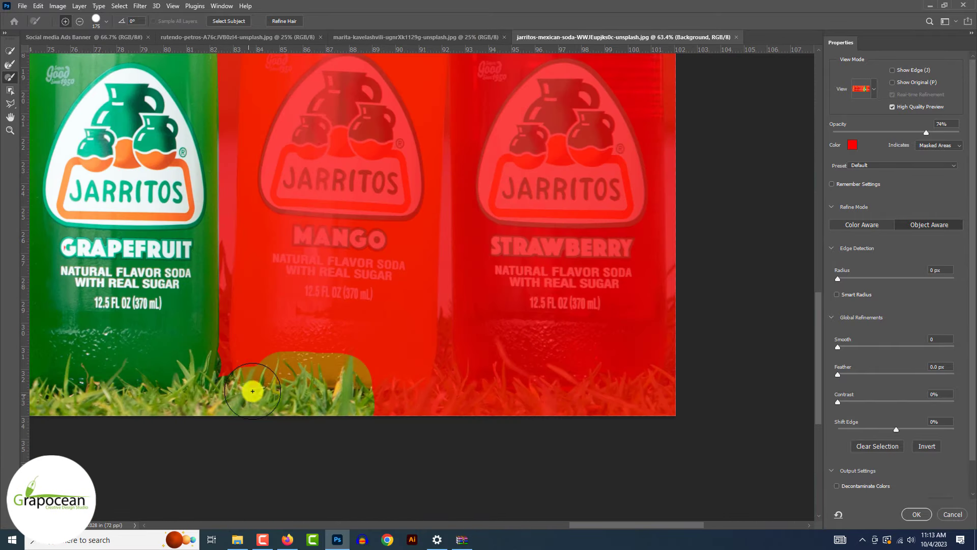
pyautogui.scroll(-1, 306, 361)
pyautogui.scroll(-2, 336, 344)
pyautogui.scroll(2, 338, 344)
pyautogui.moveTo(351, 387); pyautogui.dragTo(316, 171)
pyautogui.scroll(1, 330, 183)
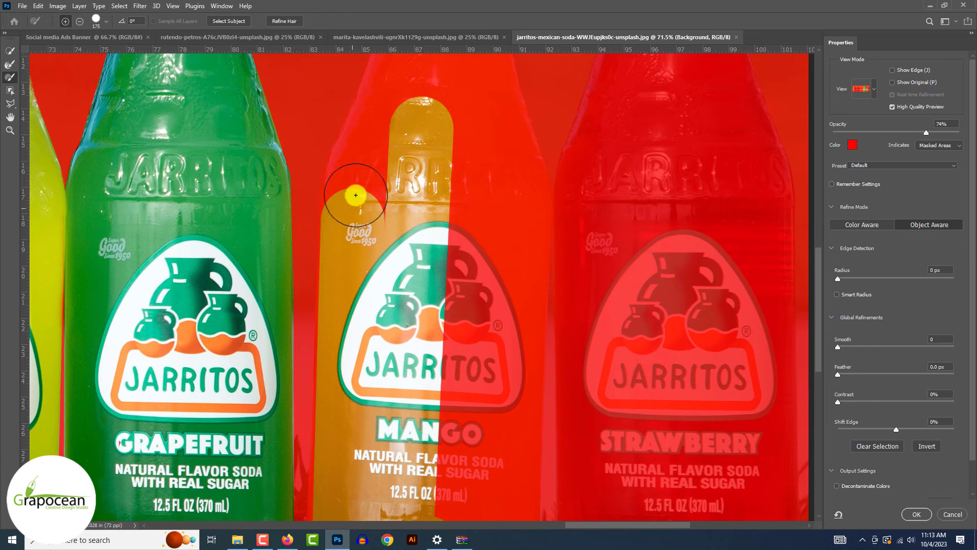
pyautogui.scroll(1, 353, 112)
pyautogui.scroll(3, 348, 209)
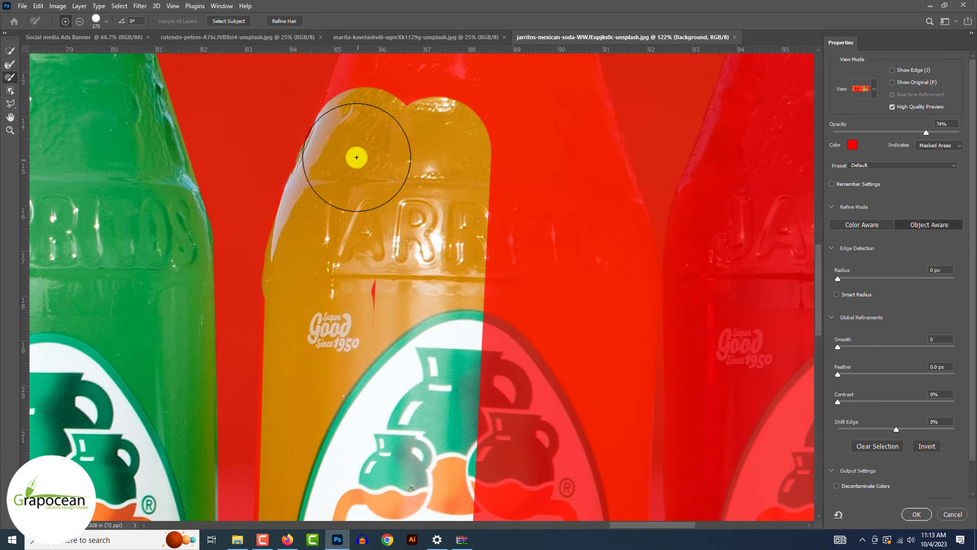
pyautogui.press('[')
pyautogui.press('[')
pyautogui.press('[')
pyautogui.moveTo(355, 155); pyautogui.dragTo(414, 148)
pyautogui.hotkey('ctrl', 'z')
pyautogui.moveTo(386, 264); pyautogui.dragTo(389, 152)
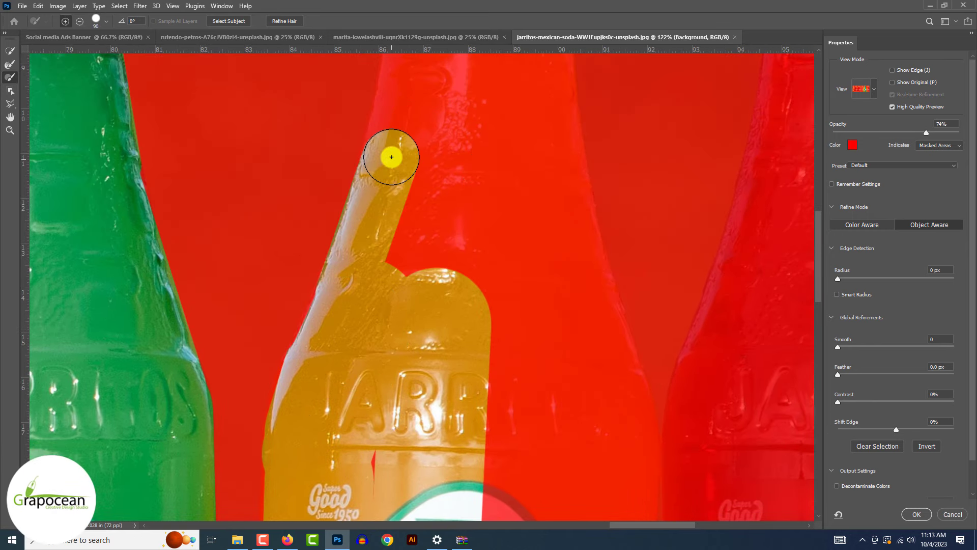
pyautogui.scroll(3, 408, 267)
pyautogui.scroll(2, 421, 207)
pyautogui.scroll(2, 426, 204)
# - Add the mango bottle's cap and its right edge using a smaller brush
pyautogui.moveTo(426, 204)
pyautogui.mouseDown()
pyautogui.moveTo(421, 135)
pyautogui.moveTo(507, 124)
pyautogui.moveTo(636, 140)
pyautogui.mouseUp()
pyautogui.scroll(3, 653, 141)
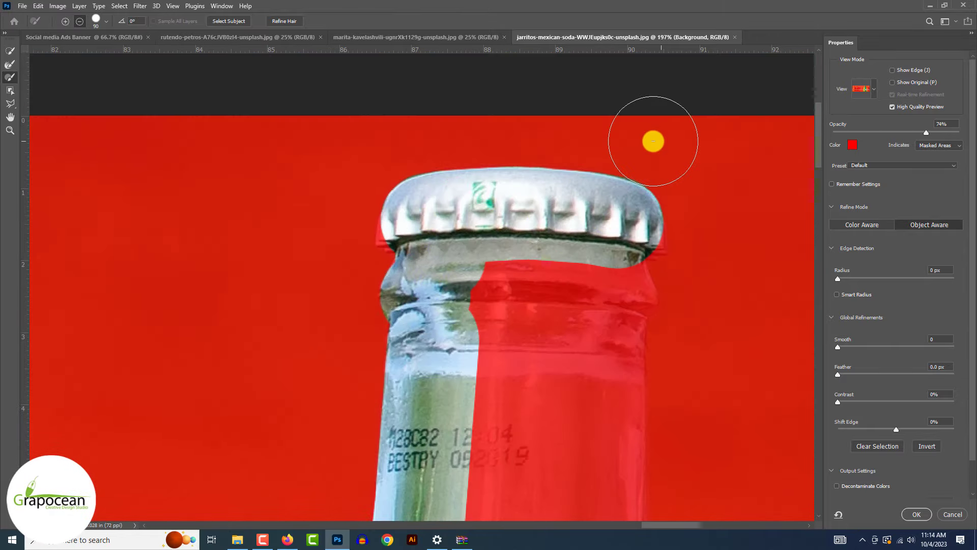
pyautogui.press('[')
pyautogui.press('[')
pyautogui.press('[')
pyautogui.scroll(5, 390, 229)
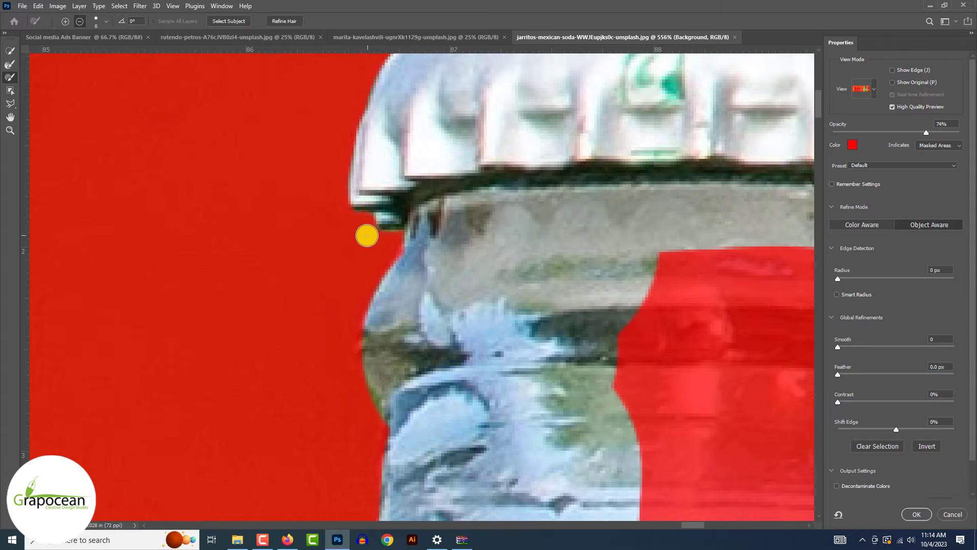
pyautogui.hscroll(5, 367, 235)
pyautogui.moveTo(538, 164); pyautogui.dragTo(534, 283)
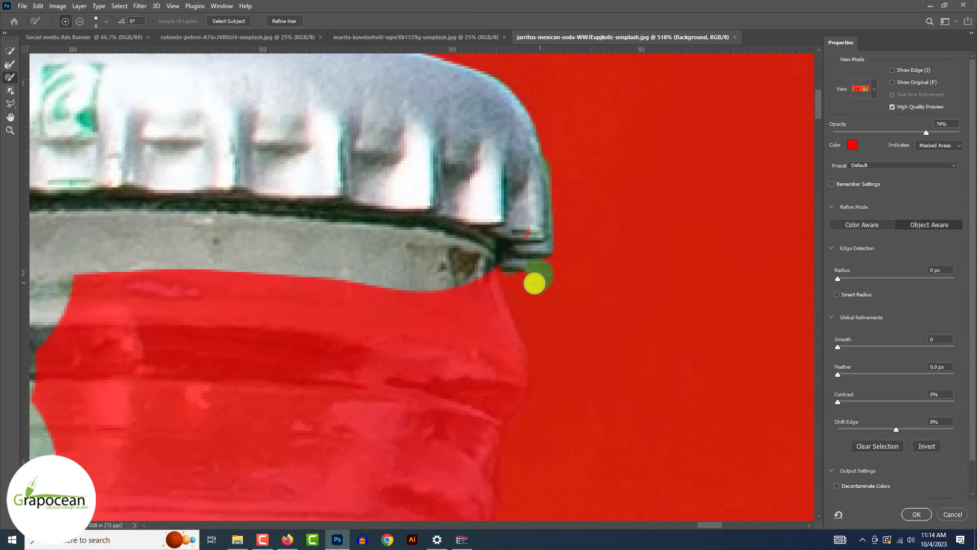
# - With a larger brush, fill in the mango bottle's neck and side edges down into the liquid
pyautogui.scroll(-3, 550, 282)
pyautogui.scroll(-3, 484, 300)
pyautogui.scroll(2, 338, 322)
pyautogui.press(']')
pyautogui.press(']')
pyautogui.press(']')
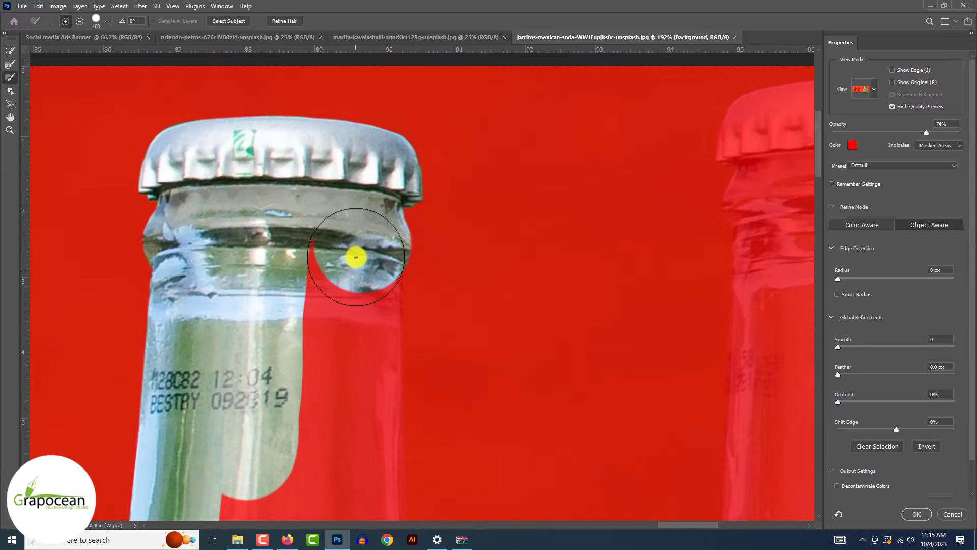
pyautogui.moveTo(349, 219); pyautogui.dragTo(354, 437)
pyautogui.scroll(-3, 354, 437)
pyautogui.moveTo(349, 388); pyautogui.dragTo(355, 406)
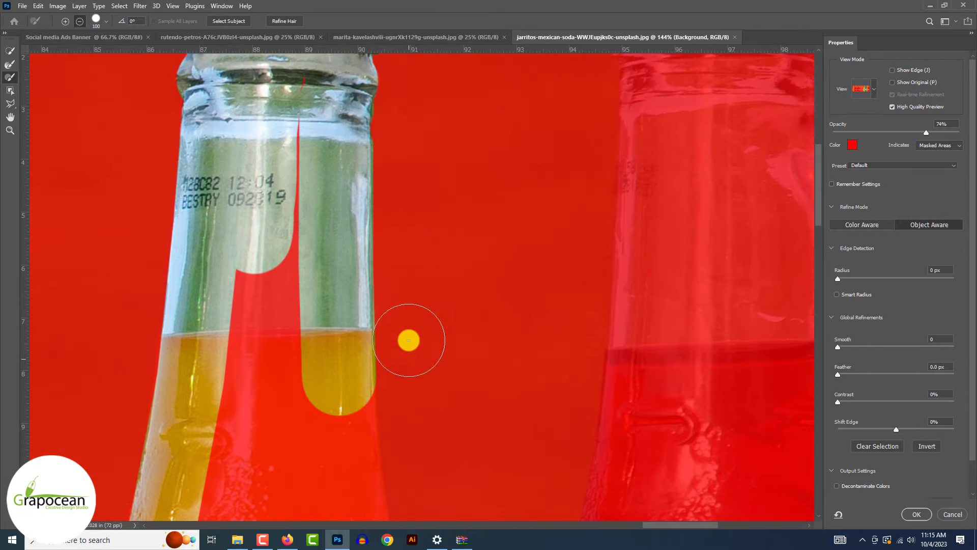
pyautogui.scroll(2, 408, 338)
pyautogui.moveTo(310, 221); pyautogui.dragTo(332, 393)
pyautogui.scroll(-2, 332, 393)
pyautogui.scroll(-5, 340, 311)
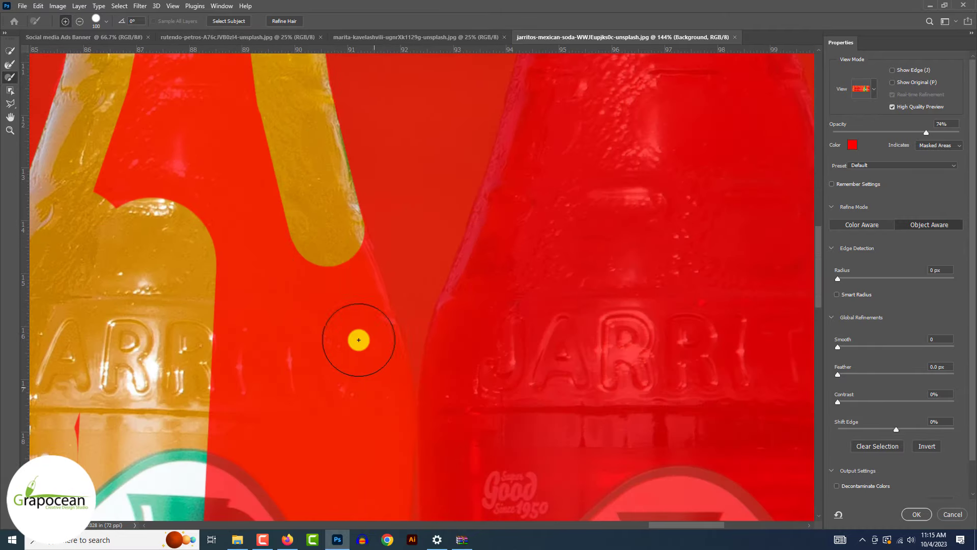
pyautogui.moveTo(355, 337); pyautogui.dragTo(366, 344)
pyautogui.scroll(-1, 431, 286)
pyautogui.scroll(-2, 391, 169)
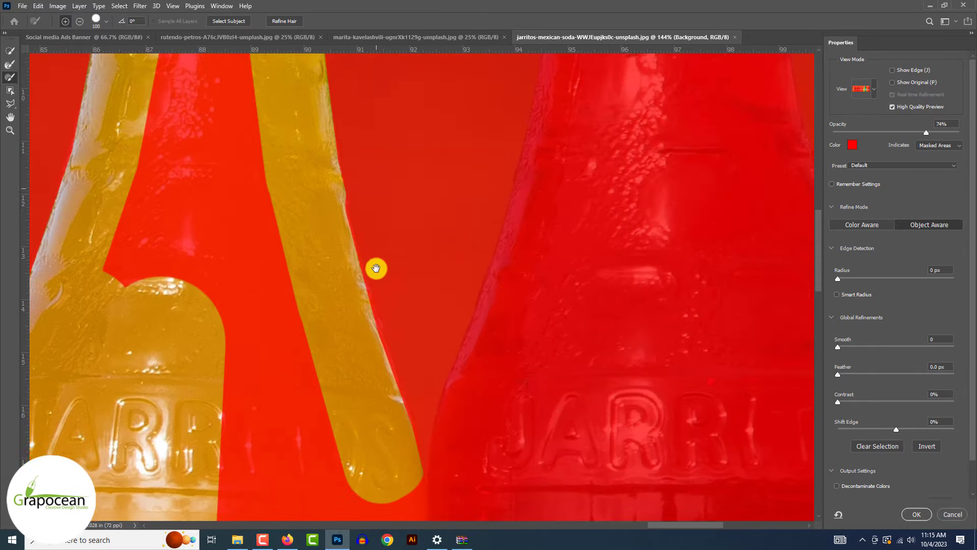
pyautogui.scroll(4, 375, 266)
pyautogui.scroll(3, 368, 170)
pyautogui.scroll(-2, 346, 357)
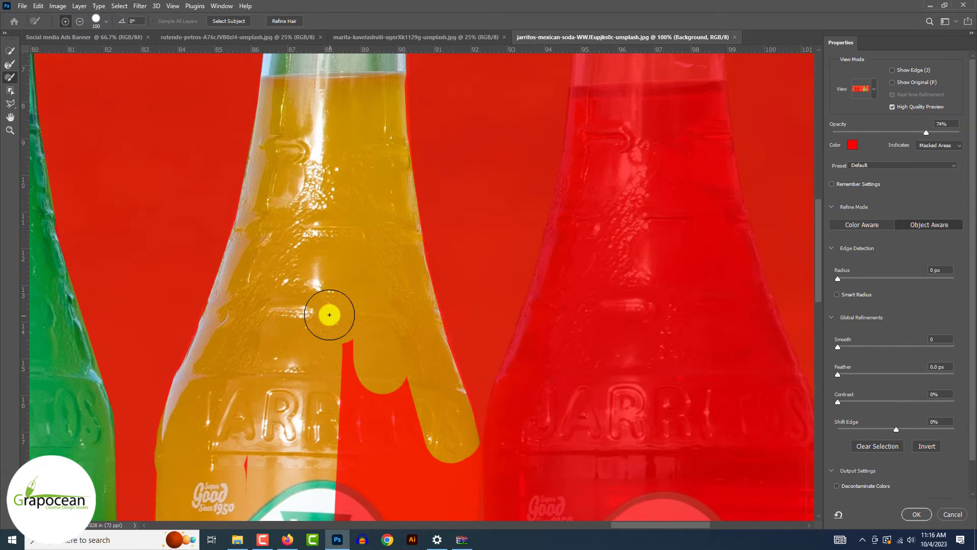
pyautogui.scroll(-3, 336, 351)
pyautogui.scroll(-2, 356, 356)
pyautogui.scroll(3, 368, 229)
pyautogui.scroll(-2, 356, 305)
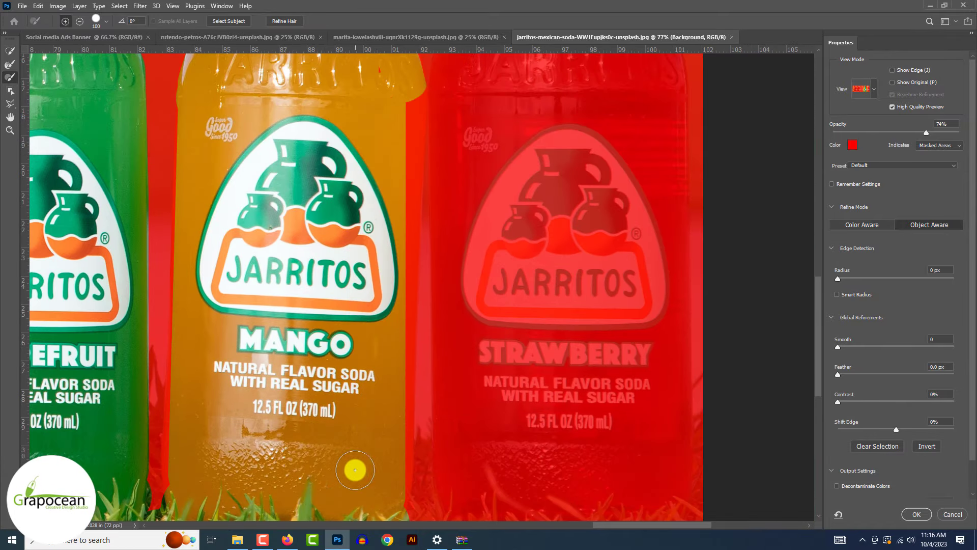
pyautogui.scroll(3, 391, 244)
pyautogui.scroll(-5, 407, 356)
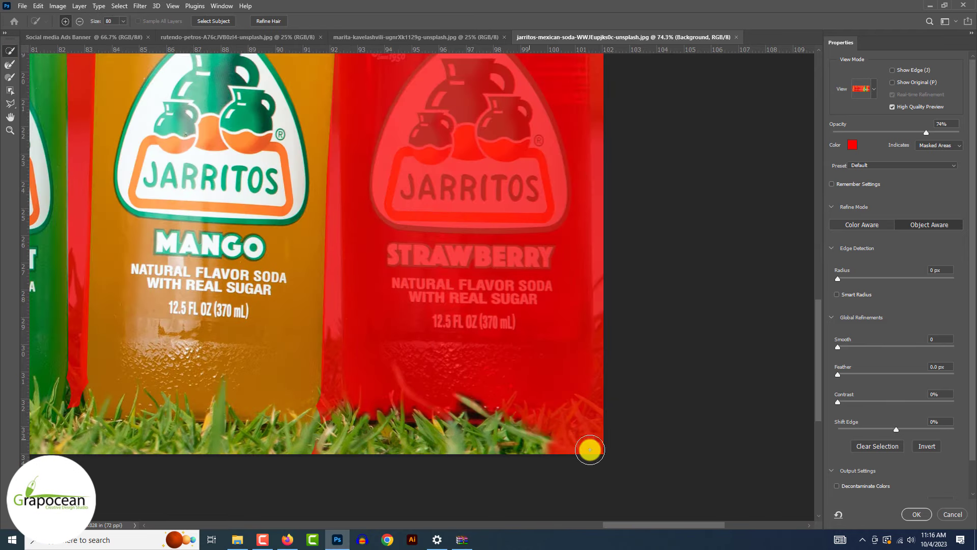
# - Clean up the edge at the strawberry bottle's bottom with the Refine Edge Brush
pyautogui.click(9, 78)
pyautogui.moveTo(356, 430); pyautogui.dragTo(387, 428)
pyautogui.scroll(-2, 382, 375)
pyautogui.scroll(4, 230, 376)
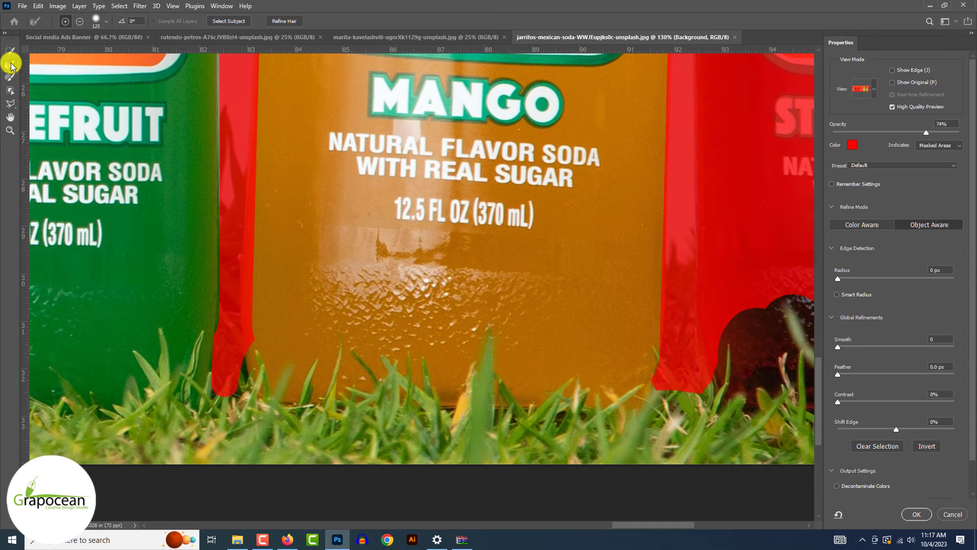
pyautogui.scroll(-3, 224, 396)
pyautogui.scroll(3, 226, 351)
pyautogui.scroll(-3, 226, 351)
pyautogui.click(10, 78)
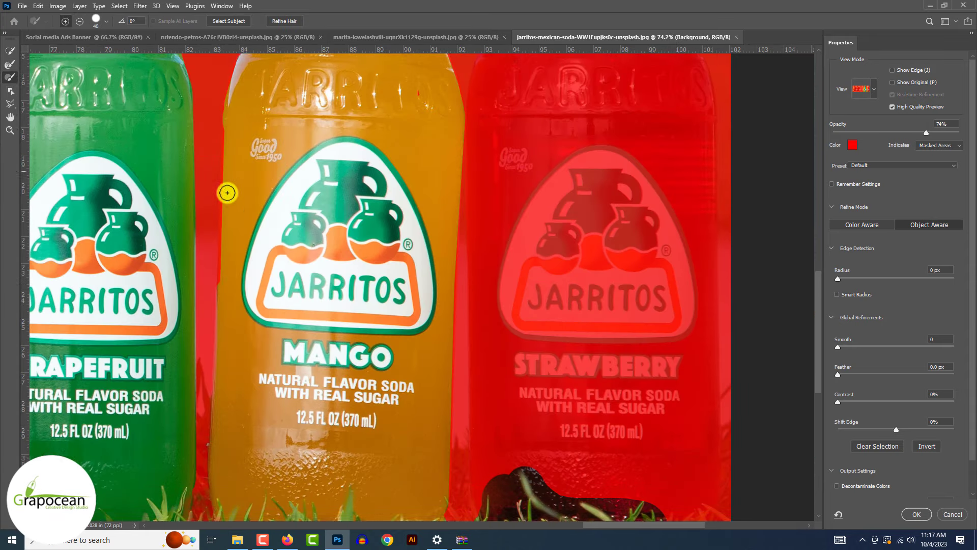
pyautogui.scroll(1, 227, 193)
pyautogui.scroll(-2, 229, 148)
# - Paint the strawberry bottle's body into the selection with an enlarged brush
pyautogui.press(']')
pyautogui.press(']')
pyautogui.press(']')
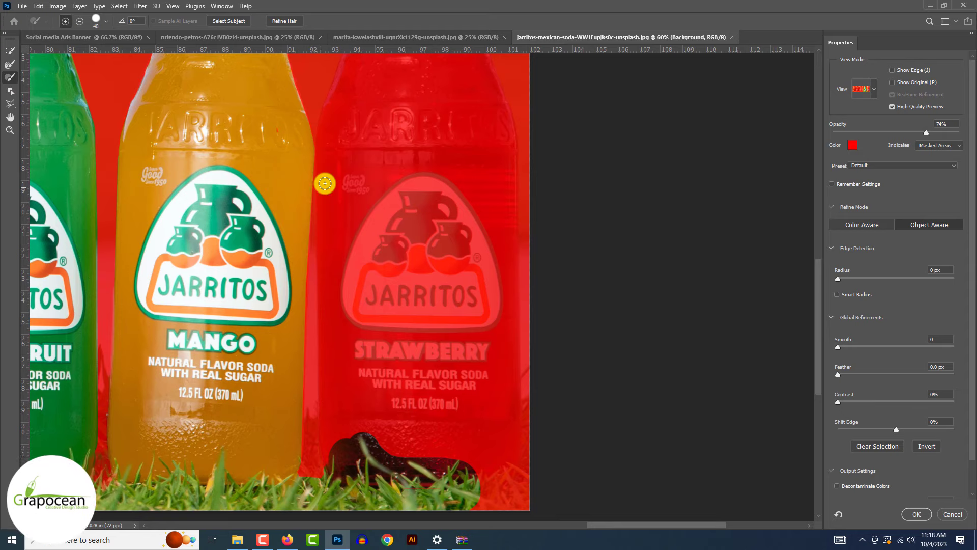
pyautogui.moveTo(322, 183)
pyautogui.mouseDown()
pyautogui.moveTo(382, 484)
pyautogui.moveTo(421, 299)
pyautogui.mouseUp()
pyautogui.scroll(2, 421, 298)
pyautogui.click(354, 221)
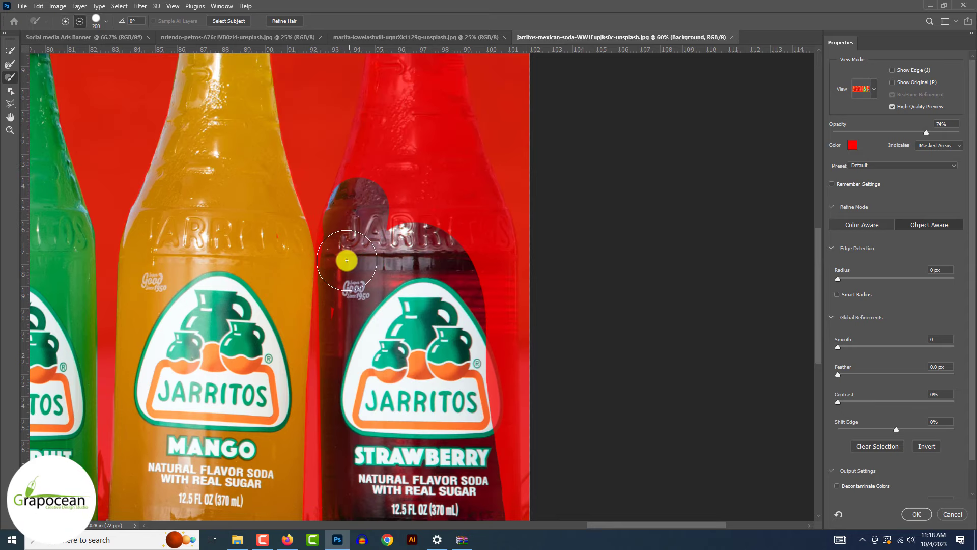
pyautogui.scroll(4, 346, 260)
pyautogui.scroll(-8, 346, 195)
pyautogui.scroll(-1, 332, 270)
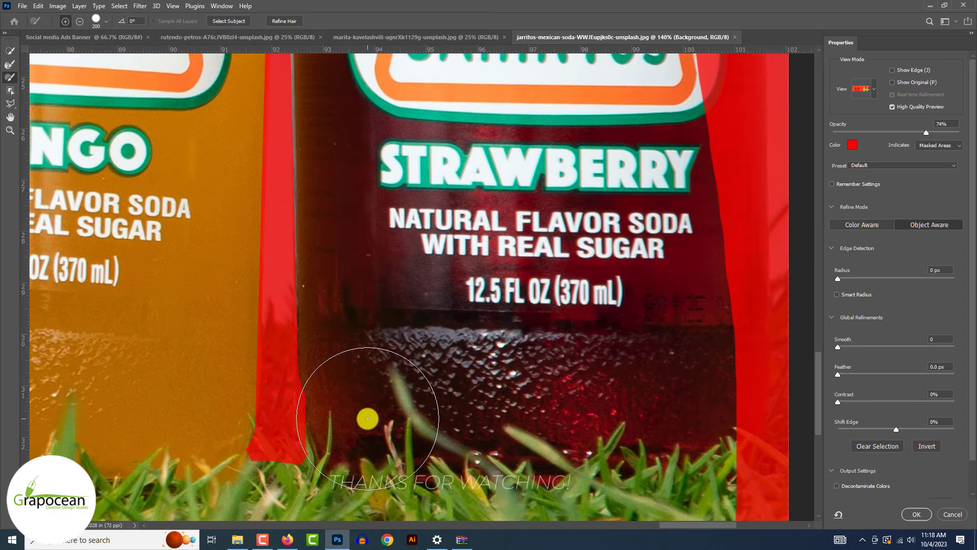
pyautogui.scroll(-3, 366, 415)
pyautogui.scroll(2, 376, 317)
pyautogui.scroll(3, 407, 224)
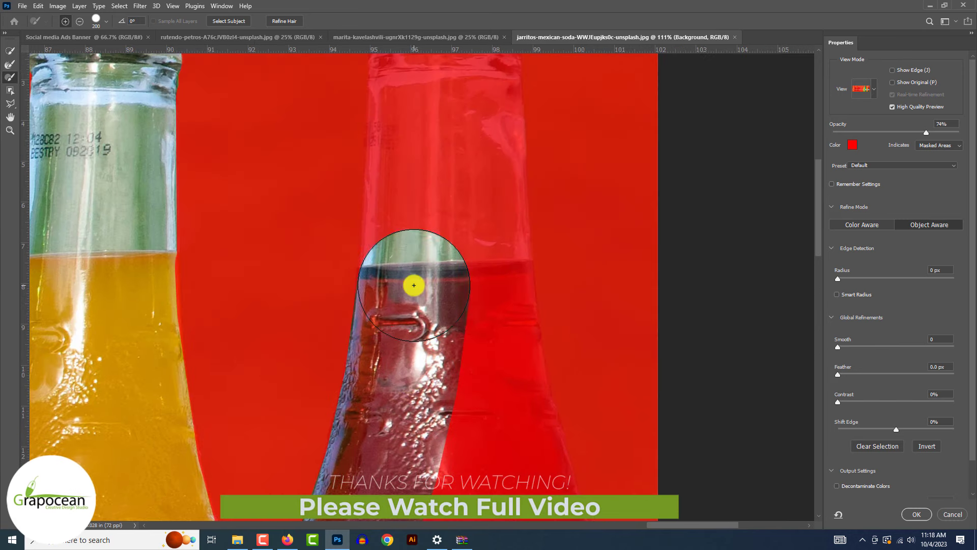
pyautogui.scroll(3, 415, 280)
pyautogui.scroll(1, 414, 257)
# - Add the strawberry bottle's cap top to the selection with a smaller brush
pyautogui.press('[')
pyautogui.press('[')
pyautogui.press('[')
pyautogui.scroll(3, 379, 251)
pyautogui.moveTo(375, 220); pyautogui.dragTo(375, 170)
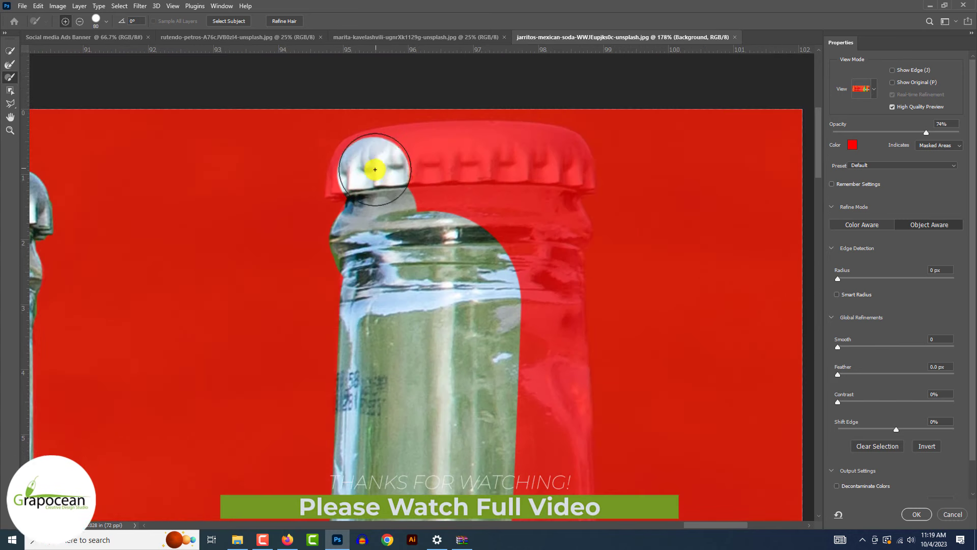
pyautogui.scroll(4, 337, 189)
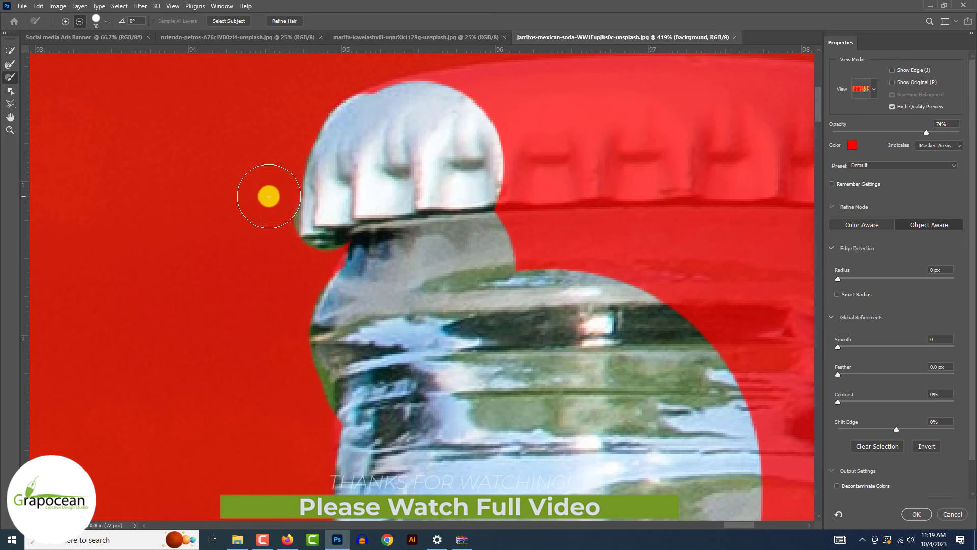
pyautogui.scroll(-1, 268, 196)
pyautogui.moveTo(408, 148)
pyautogui.mouseDown()
pyautogui.moveTo(338, 140)
pyautogui.moveTo(445, 133)
pyautogui.mouseUp()
pyautogui.scroll(-1, 294, 132)
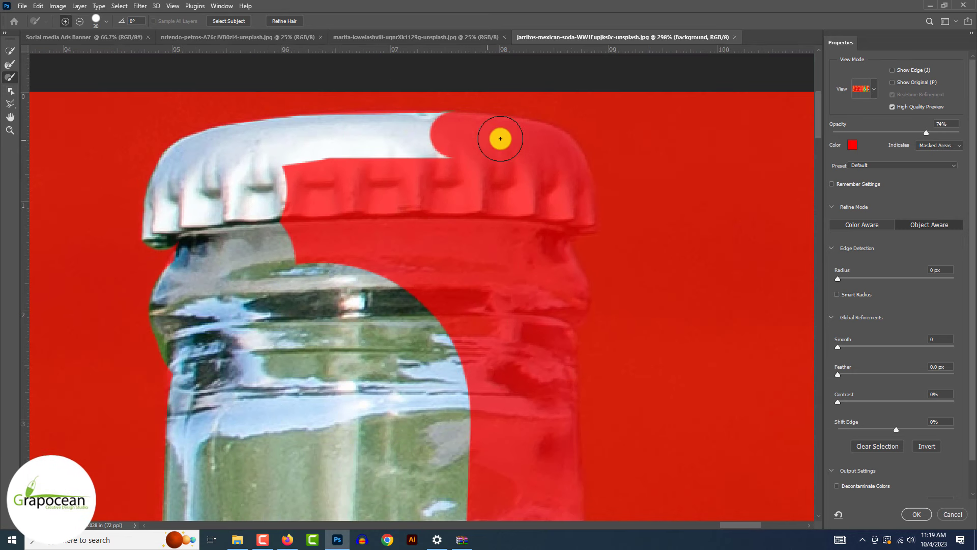
pyautogui.scroll(1, 524, 143)
pyautogui.moveTo(525, 143)
pyautogui.mouseDown()
pyautogui.moveTo(540, 150)
pyautogui.moveTo(541, 218)
pyautogui.moveTo(393, 237)
pyautogui.mouseUp()
pyautogui.press('[')
# - Add the strawberry bottle's neck to the selection with a progressively larger brush
pyautogui.scroll(-2, 428, 326)
pyautogui.press(']')
pyautogui.press(']')
pyautogui.press(']')
pyautogui.moveTo(322, 251); pyautogui.dragTo(392, 288)
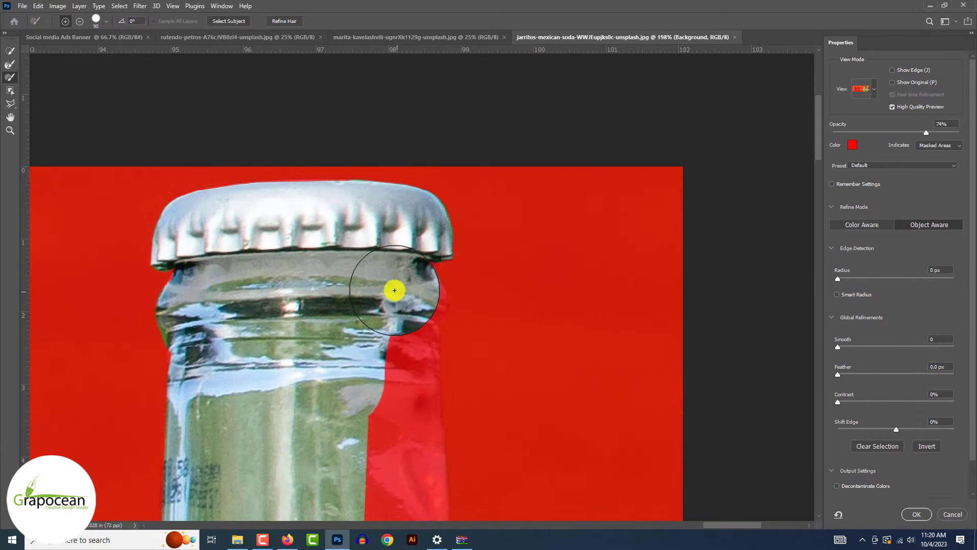
pyautogui.scroll(-1, 388, 426)
pyautogui.scroll(-1, 384, 435)
pyautogui.scroll(-2, 379, 446)
pyautogui.press(']')
pyautogui.press(']')
pyautogui.press(']')
pyautogui.moveTo(356, 254); pyautogui.dragTo(321, 408)
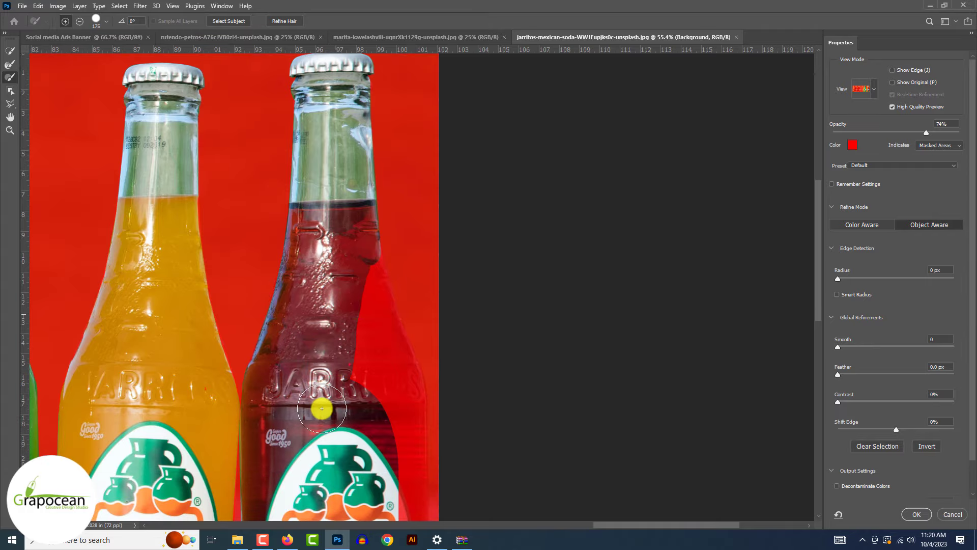
pyautogui.scroll(-1, 392, 367)
pyautogui.scroll(-2, 356, 192)
pyautogui.scroll(-2, 340, 295)
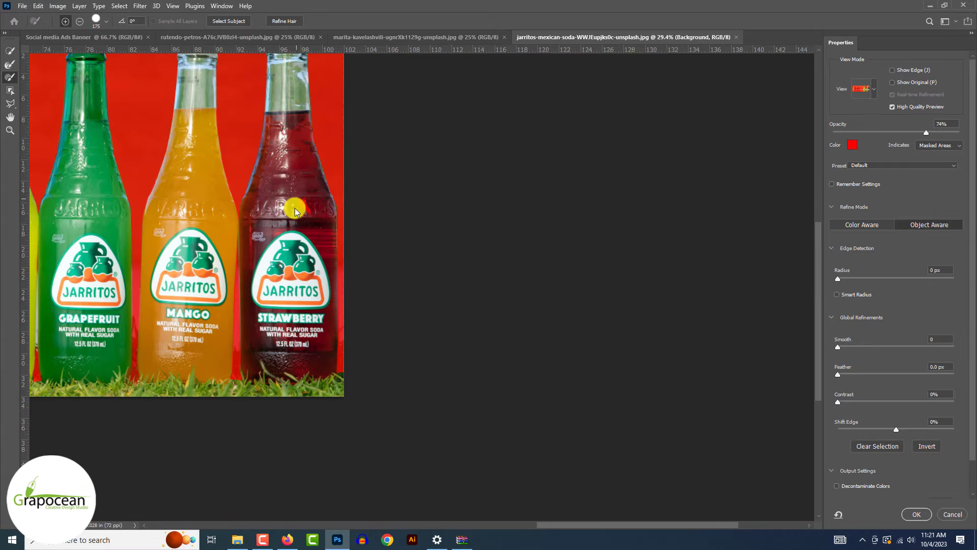
pyautogui.scroll(-2, 290, 203)
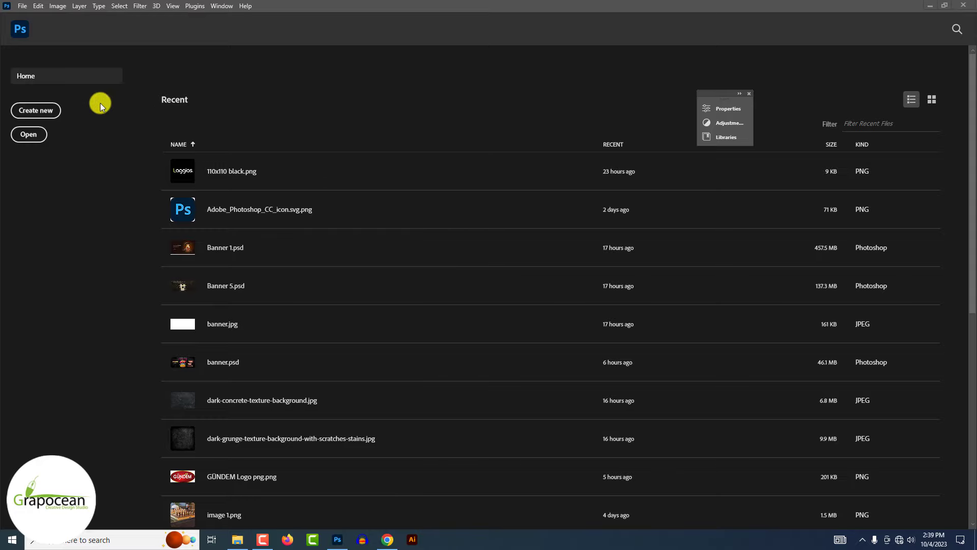
# - Set up a new document named Social Media Post with 1080 px width and height, and create it
pyautogui.click(35, 110)
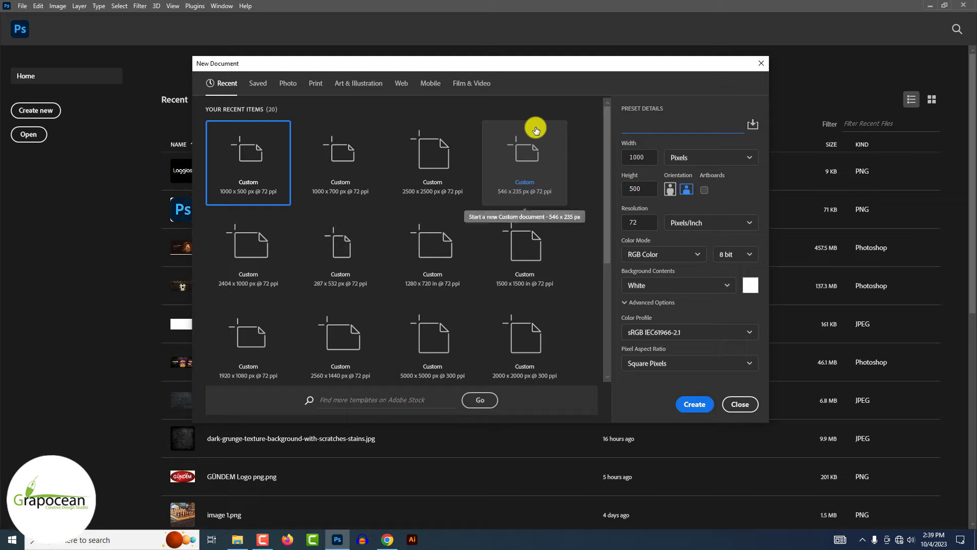
pyautogui.write('social Media Post')
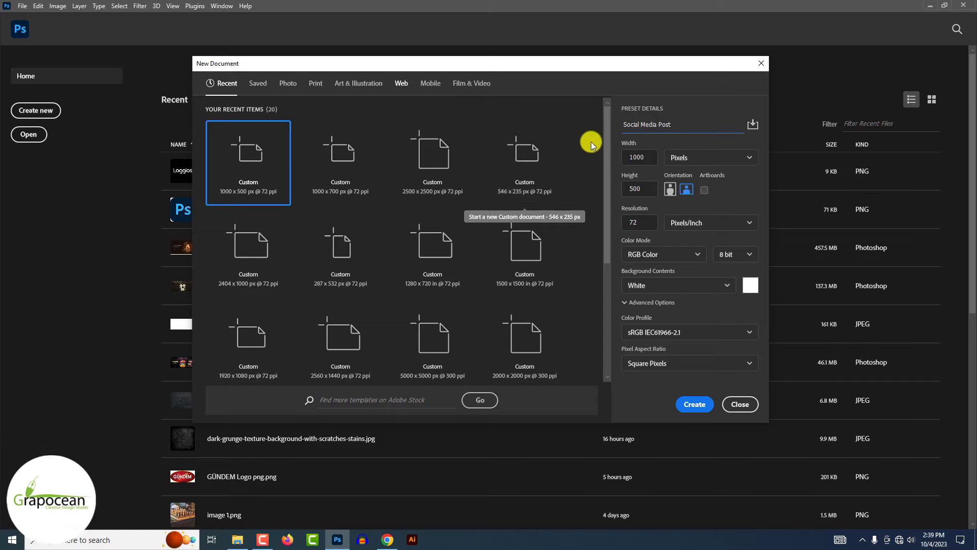
pyautogui.doubleClick(642, 157)
pyautogui.write('10')
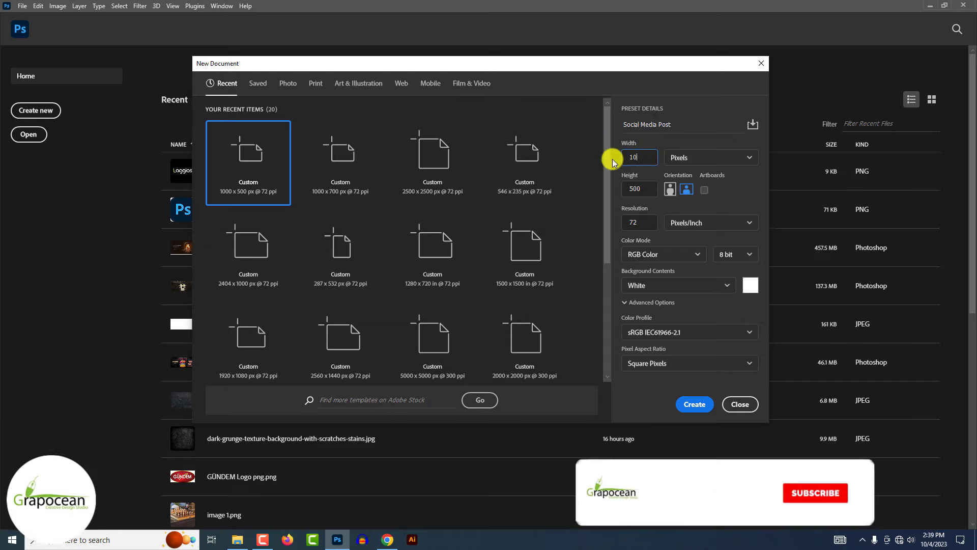
pyautogui.write('80')
pyautogui.press('Tab')
pyautogui.press('Tab')
pyautogui.write('1')
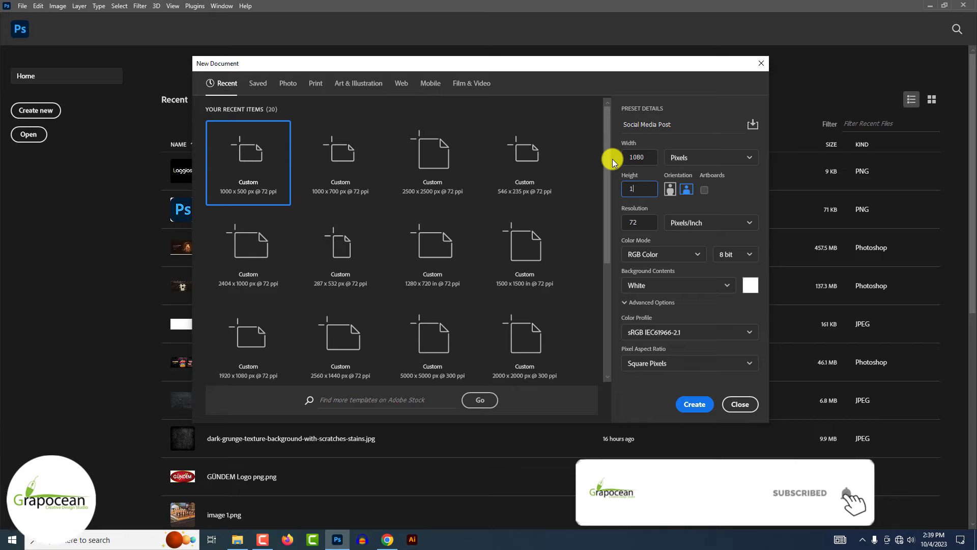
pyautogui.write('080')
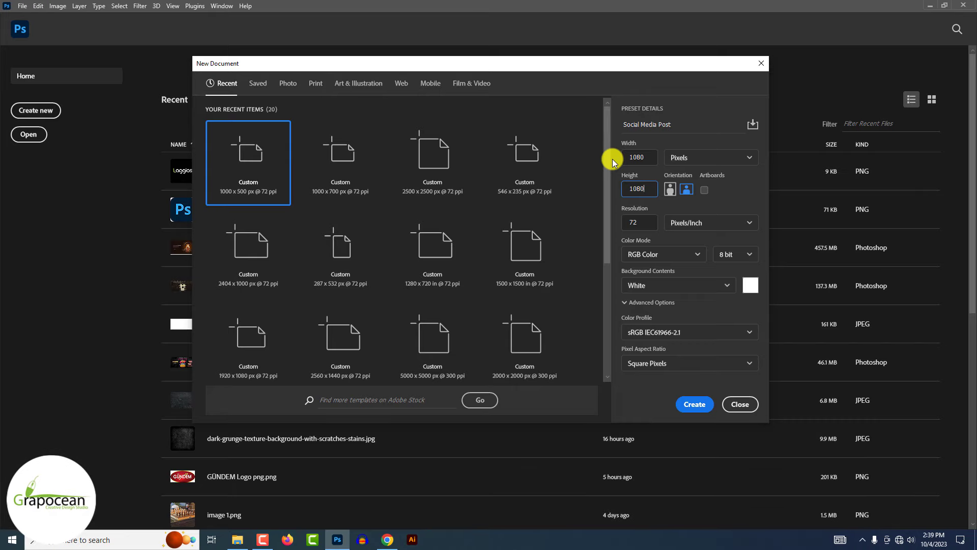
pyautogui.press('Return')
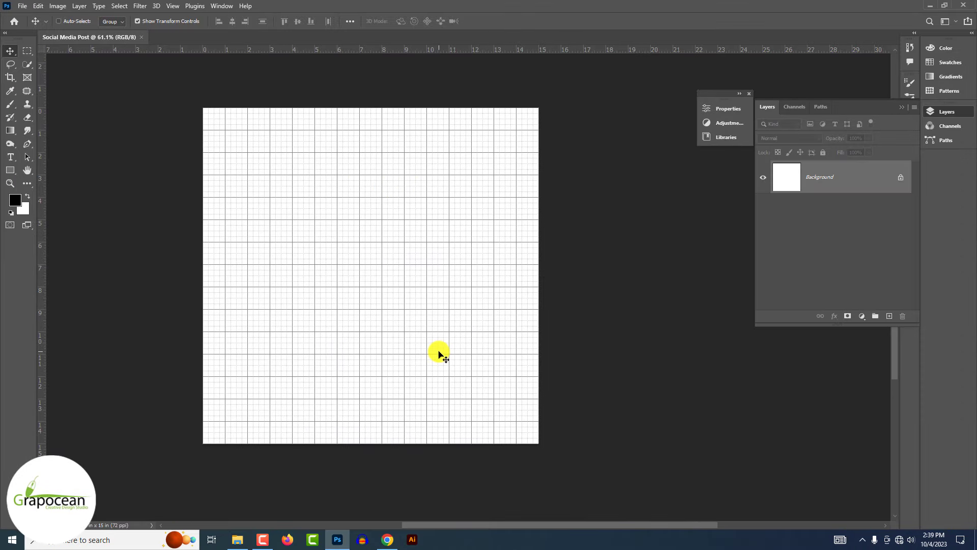
# - Open the Jarritos bottles image and drag it into the Social Media Post document
pyautogui.click(24, 11)
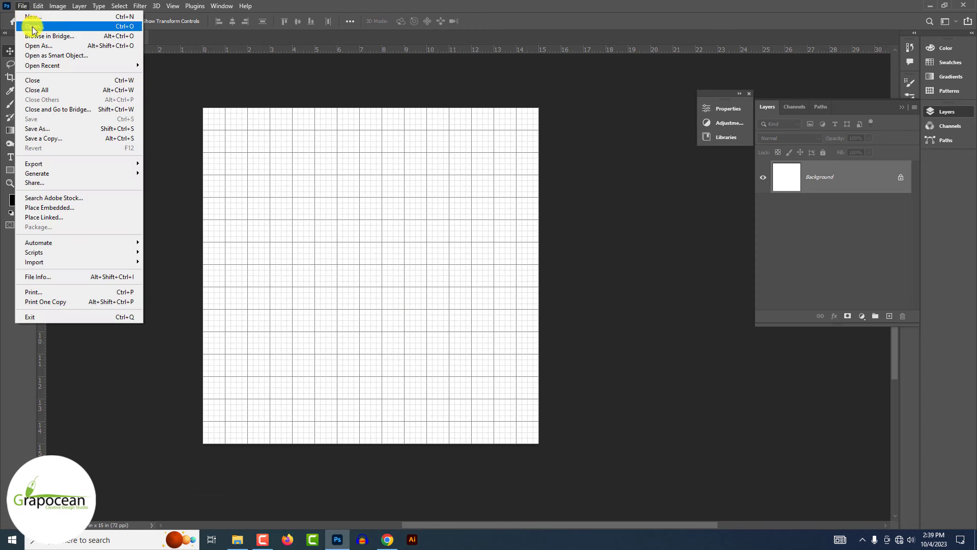
pyautogui.click(31, 28)
pyautogui.click(696, 317)
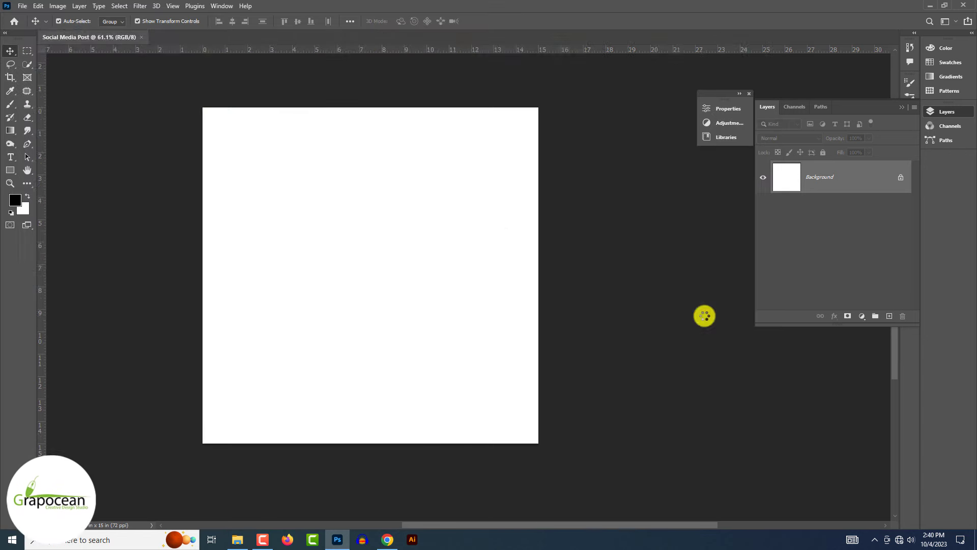
pyautogui.moveTo(220, 97)
pyautogui.mouseDown()
pyautogui.moveTo(98, 37)
pyautogui.moveTo(371, 275)
pyautogui.mouseUp()
# - Convert the bottle layer to a smart object and scale it down near the post's centre
pyautogui.rightClick(835, 183)
pyautogui.click(785, 239)
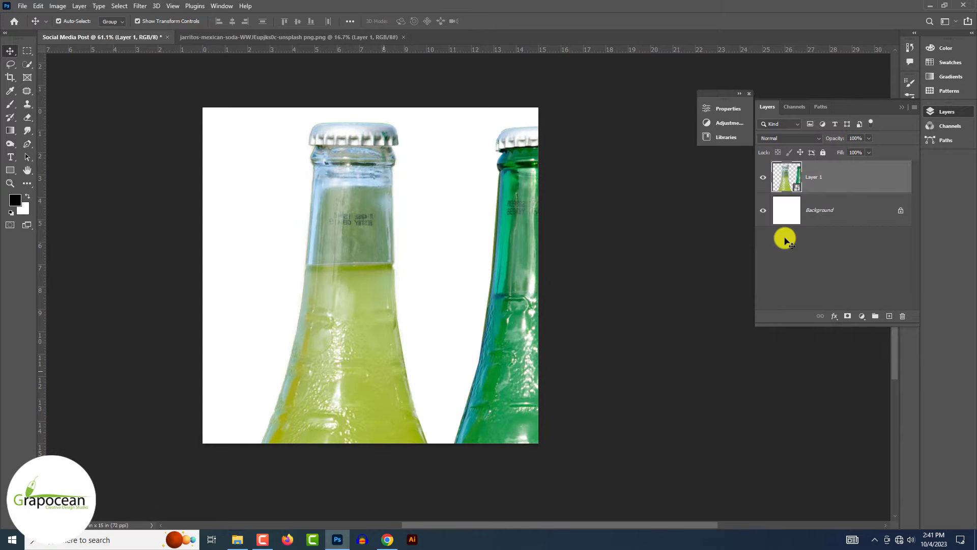
pyautogui.scroll(-5, 513, 258)
pyautogui.moveTo(301, 269); pyautogui.dragTo(563, 508)
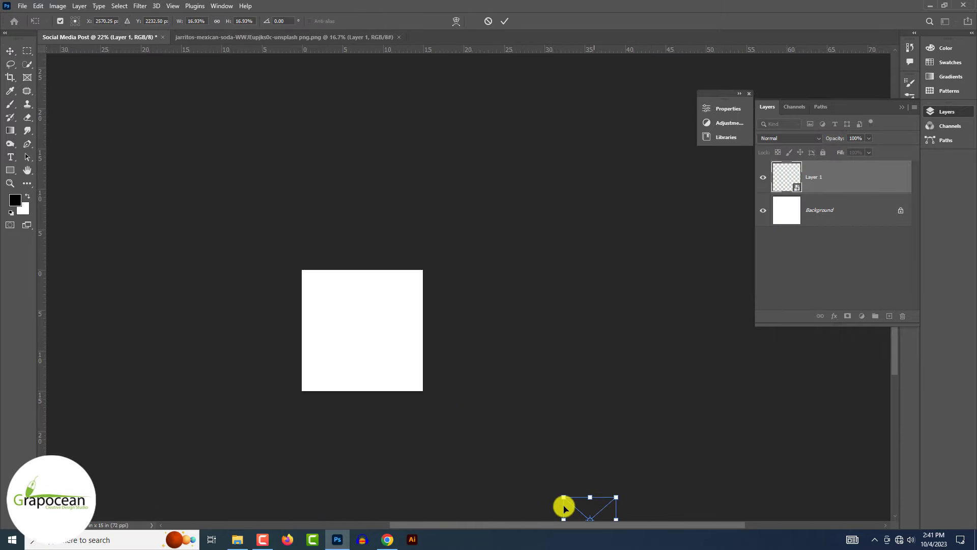
pyautogui.scroll(2, 370, 317)
pyautogui.moveTo(354, 305); pyautogui.dragTo(351, 294)
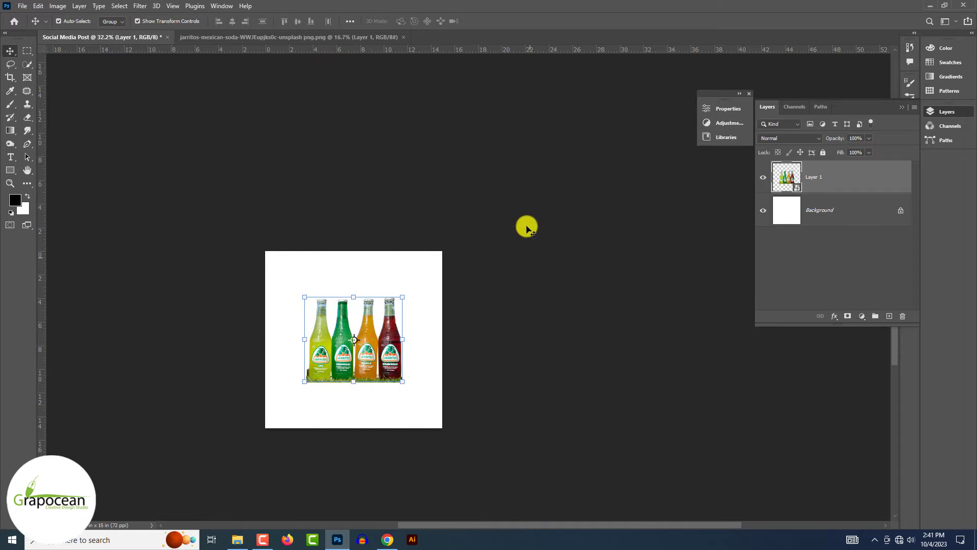
pyautogui.click(531, 261)
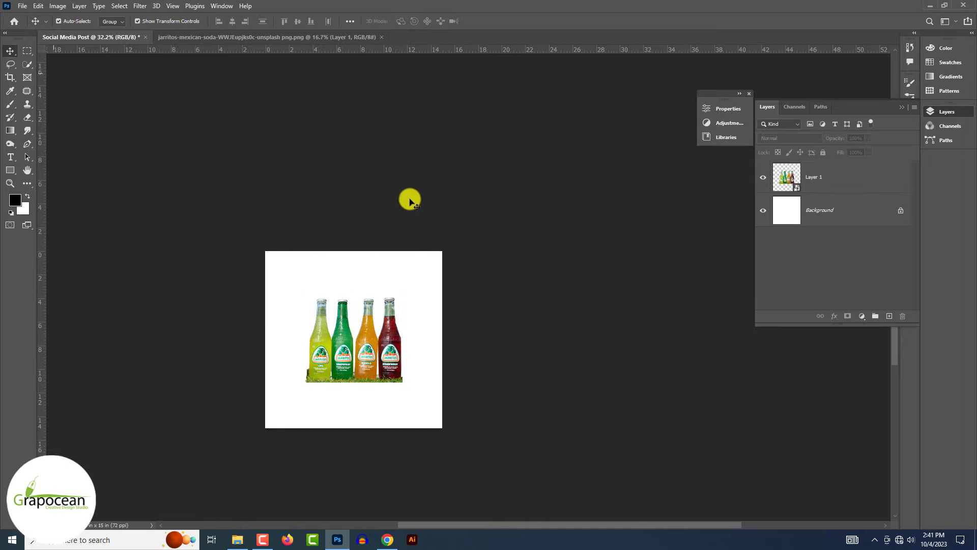
pyautogui.click(19, 6)
pyautogui.click(30, 26)
# - Open the forest background photos and drag the misty forest image into the post
pyautogui.click(206, 111)
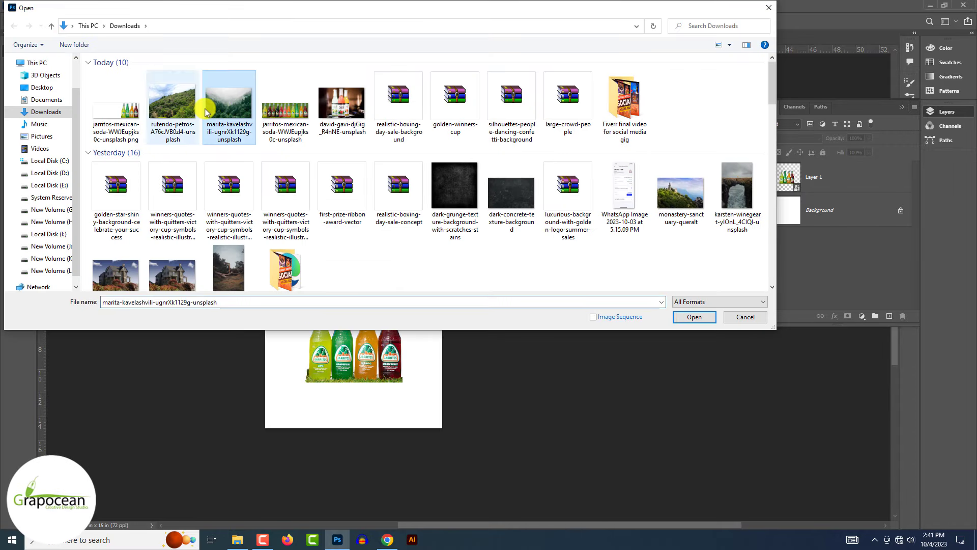
pyautogui.click(691, 318)
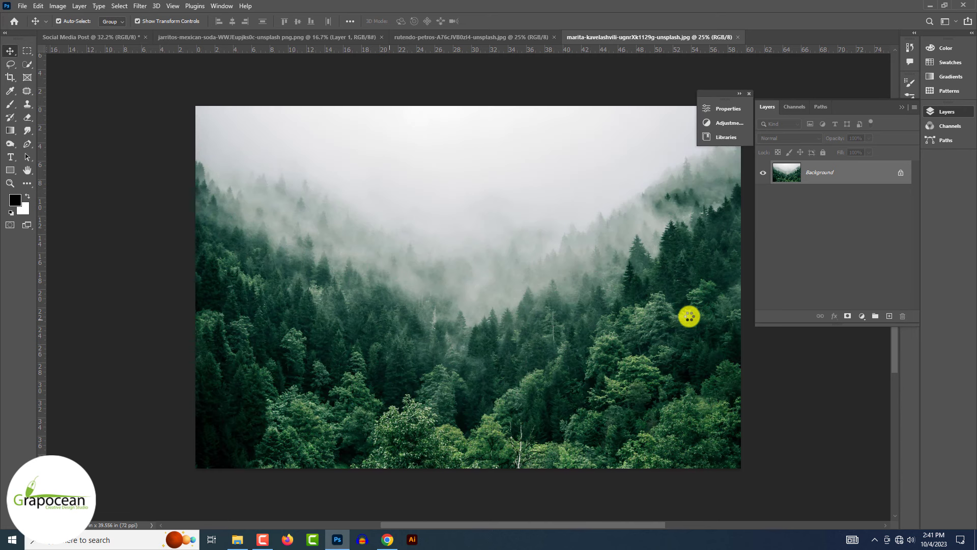
pyautogui.click(104, 38)
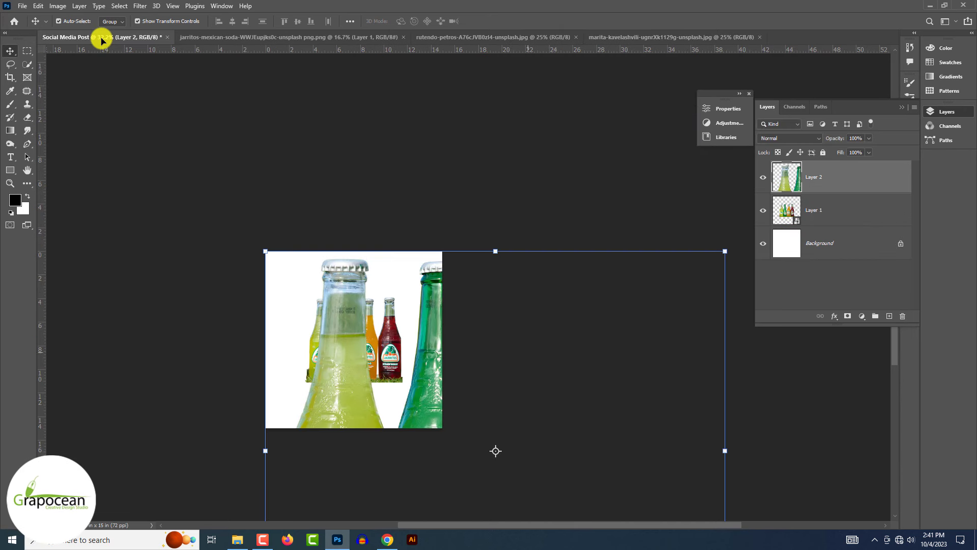
pyautogui.click(647, 37)
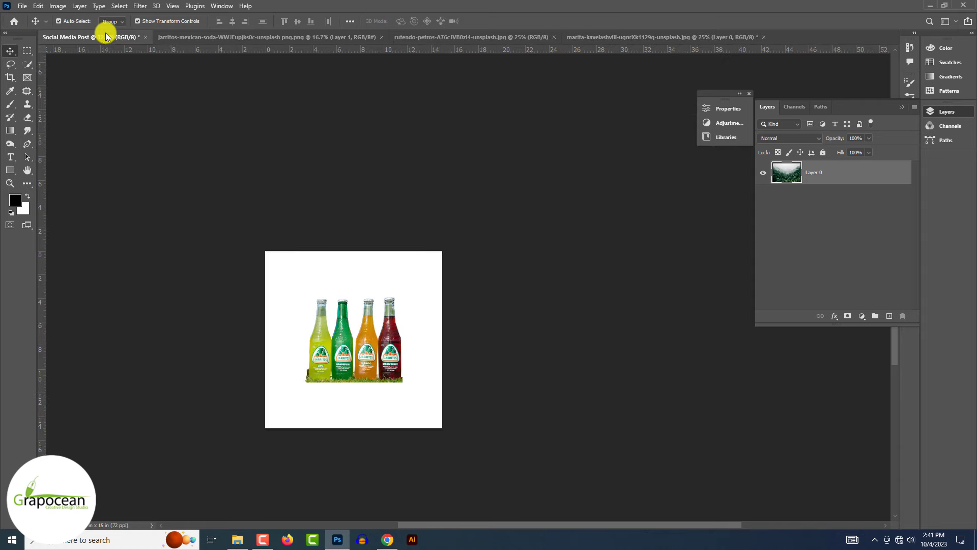
pyautogui.moveTo(397, 85); pyautogui.dragTo(426, 371)
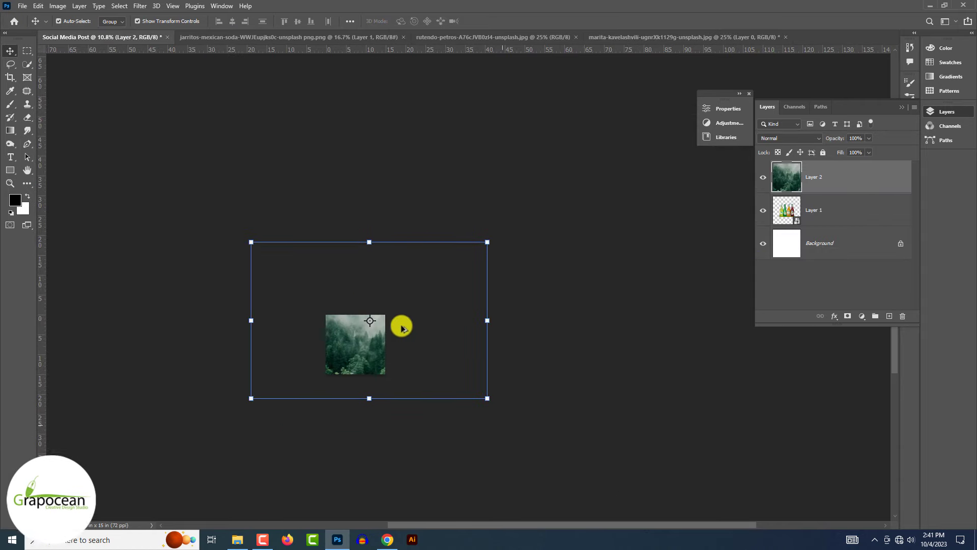
# - Scale the forest layer, move it below the bottles layer, and position it as the background
pyautogui.moveTo(486, 398); pyautogui.dragTo(331, 323)
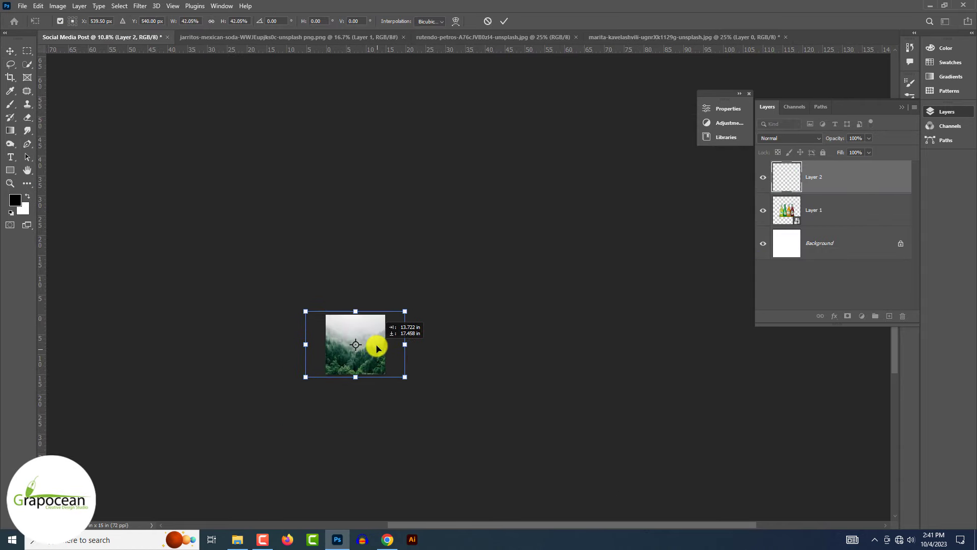
pyautogui.moveTo(848, 185); pyautogui.dragTo(826, 234)
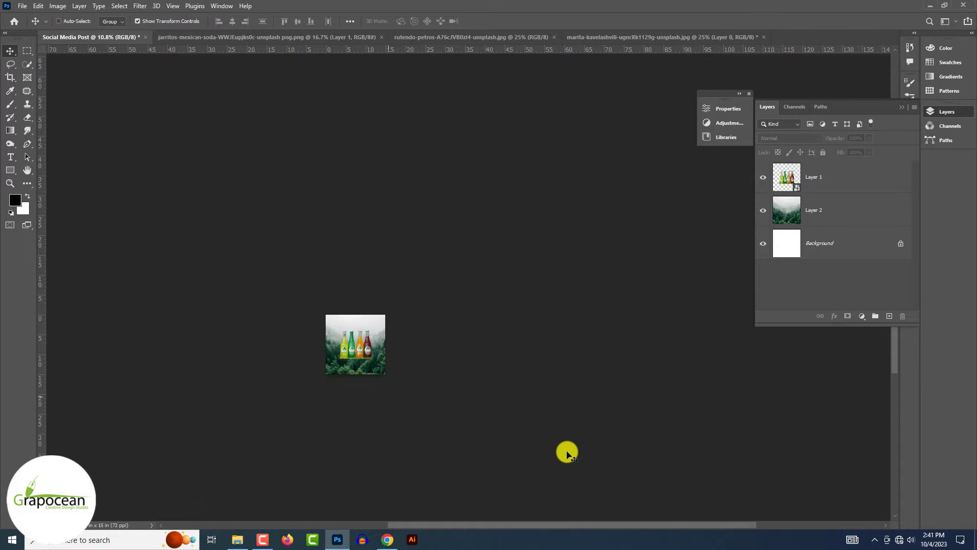
pyautogui.scroll(6, 567, 452)
pyautogui.moveTo(340, 371)
pyautogui.mouseDown()
pyautogui.moveTo(357, 477)
pyautogui.moveTo(351, 399)
pyautogui.mouseUp()
pyautogui.hotkey('ctrl', 't')
pyautogui.scroll(-1, 436, 411)
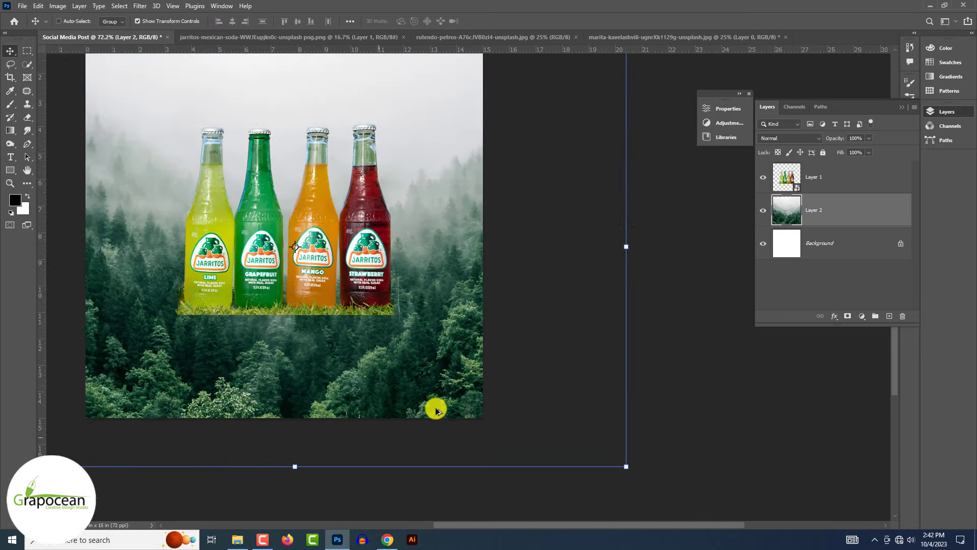
pyautogui.scroll(-2, 436, 411)
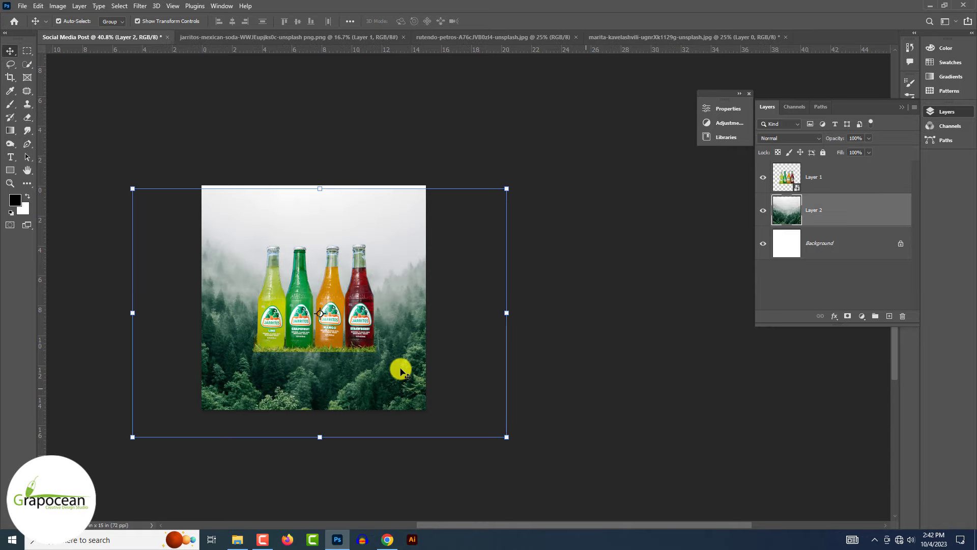
pyautogui.click(22, 5)
pyautogui.click(30, 27)
# - Open the hillside sky photo and drag it into the post as a new layer
pyautogui.click(173, 107)
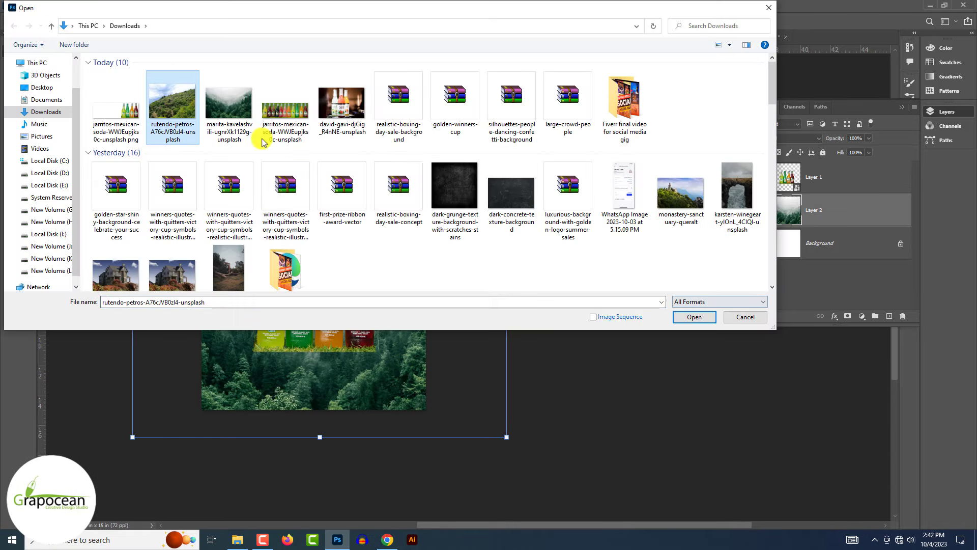
pyautogui.click(690, 318)
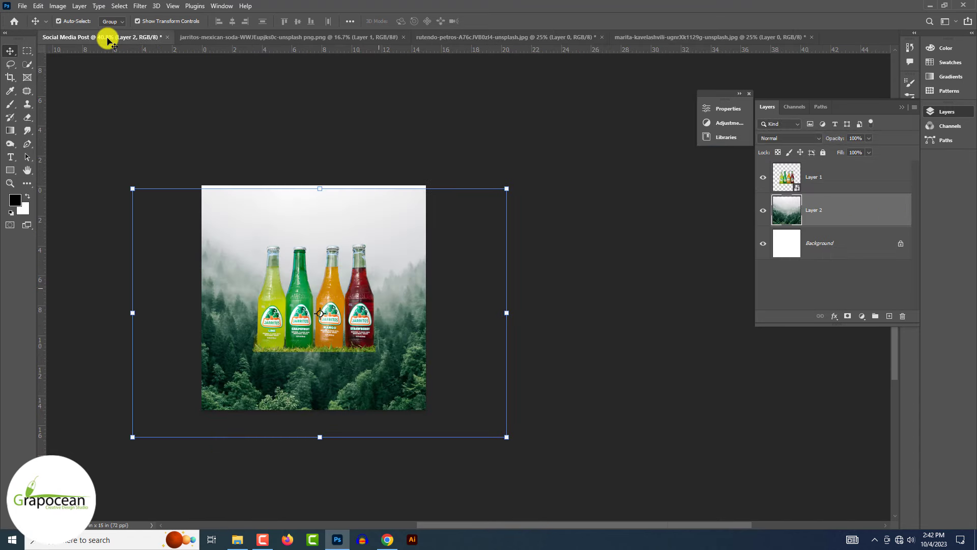
pyautogui.moveTo(107, 39); pyautogui.dragTo(738, 188)
pyautogui.click(833, 168)
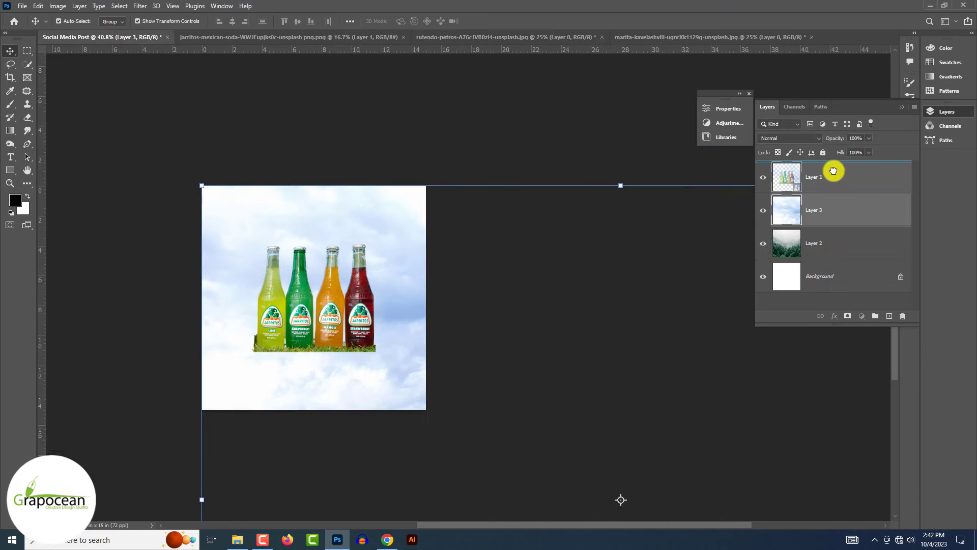
# - Scale and reposition the hillside photo over the canvas
pyautogui.scroll(-3, 574, 229)
pyautogui.scroll(-2, 573, 229)
pyautogui.hotkey('ctrl', 't')
pyautogui.moveTo(326, 306)
pyautogui.mouseDown()
pyautogui.moveTo(554, 475)
pyautogui.moveTo(328, 354)
pyautogui.moveTo(496, 464)
pyautogui.mouseUp()
pyautogui.scroll(3, 370, 375)
pyautogui.moveTo(398, 385)
pyautogui.mouseDown()
pyautogui.moveTo(347, 340)
pyautogui.moveTo(294, 355)
pyautogui.moveTo(327, 343)
pyautogui.mouseUp()
pyautogui.click(503, 23)
pyautogui.scroll(3, 541, 264)
pyautogui.scroll(1, 467, 327)
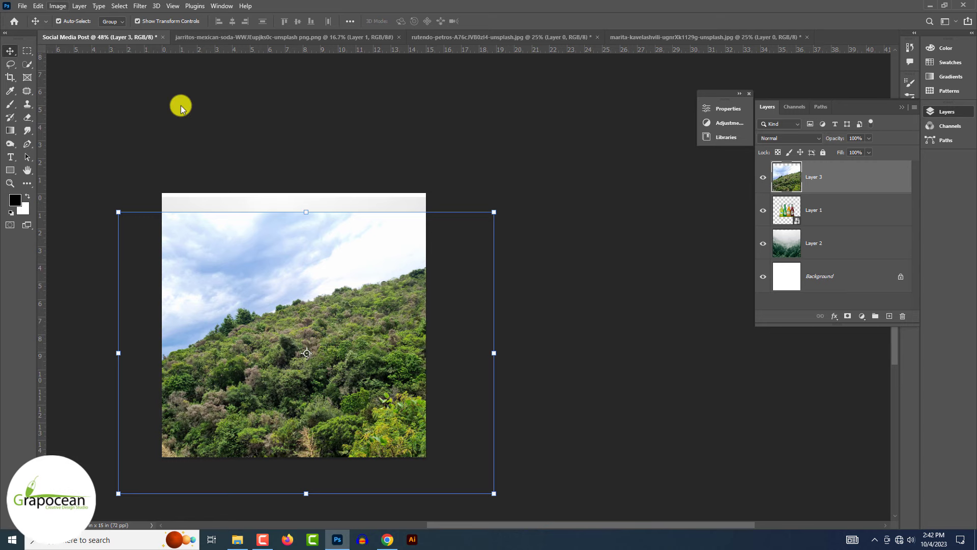
# - Select the hillside's sky in Select and Mask and output a masked layer copy
pyautogui.click(120, 6)
pyautogui.click(152, 152)
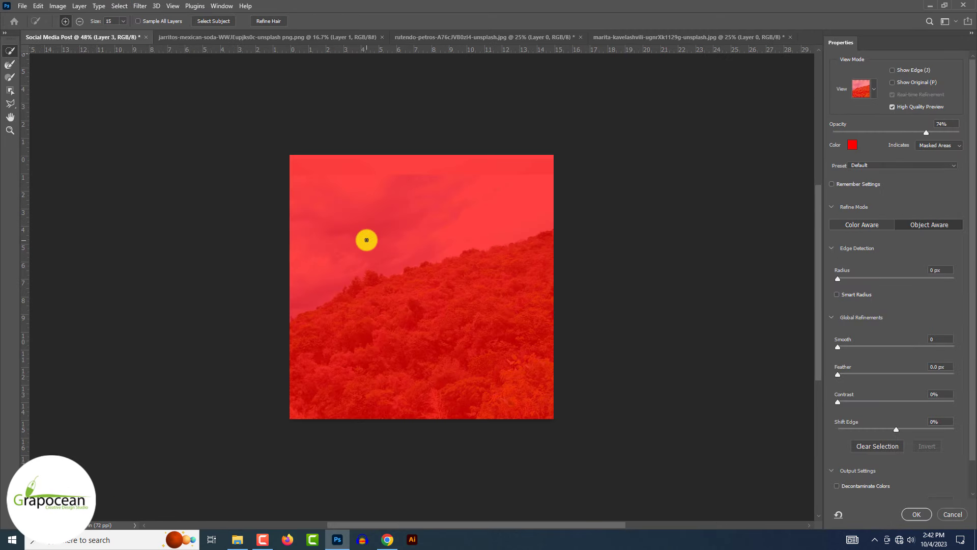
pyautogui.moveTo(367, 240); pyautogui.dragTo(465, 229)
pyautogui.scroll(-2, 974, 376)
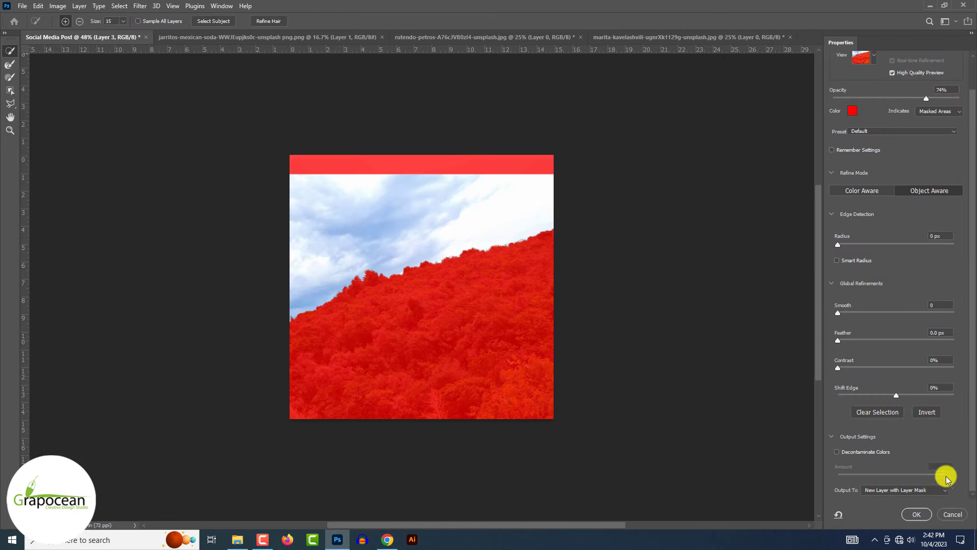
pyautogui.click(911, 505)
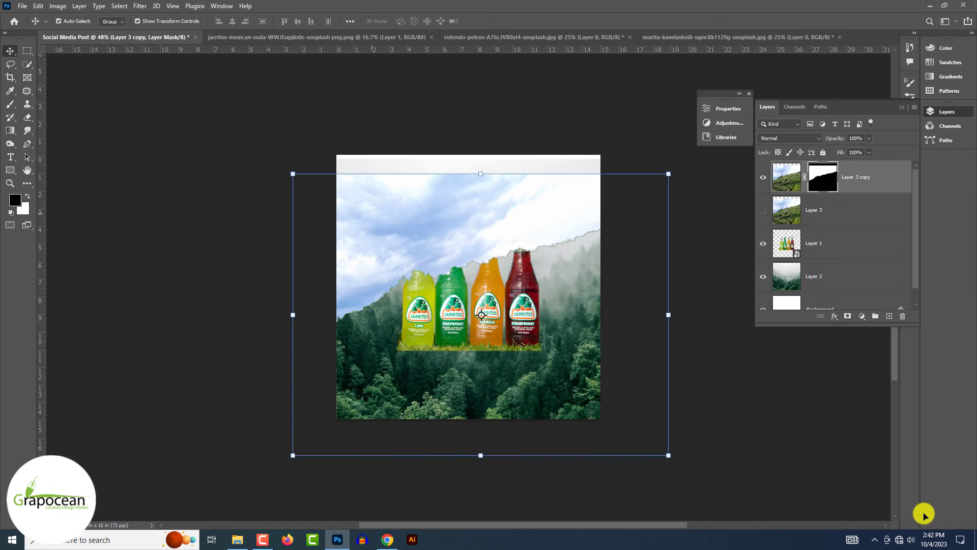
# - Invert the hillside copy's mask so the green slope shows instead of the sky
pyautogui.moveTo(868, 262); pyautogui.dragTo(869, 260)
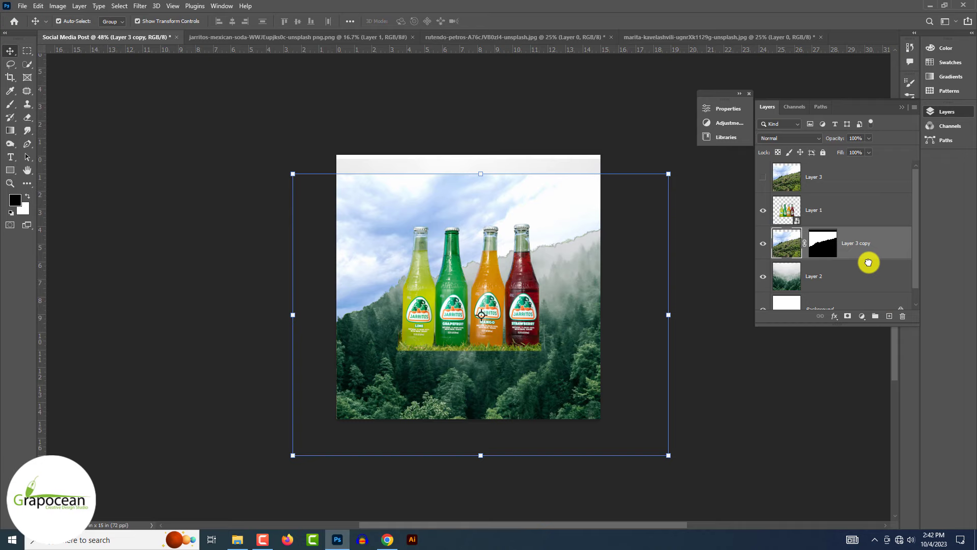
pyautogui.hotkey('ctrl', 'z')
pyautogui.rightClick(823, 177)
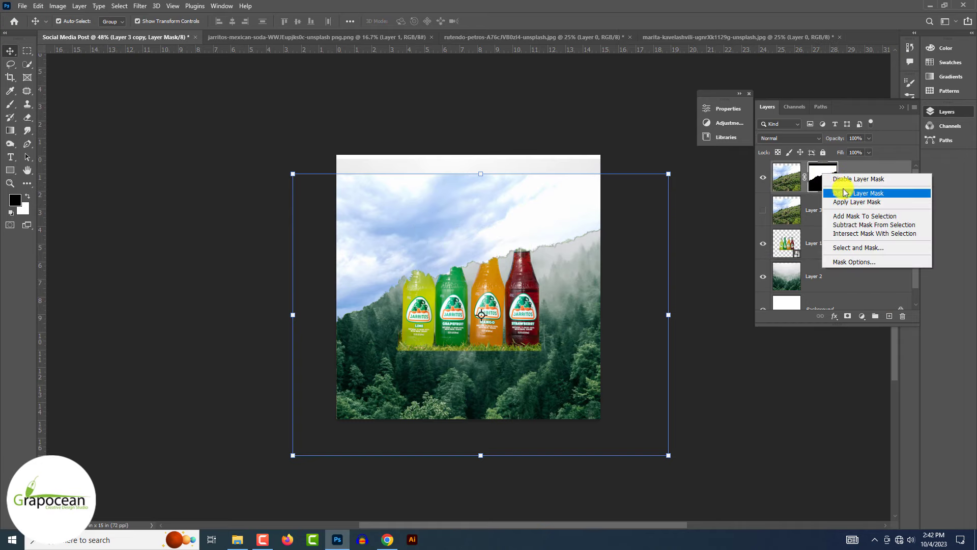
pyautogui.click(830, 203)
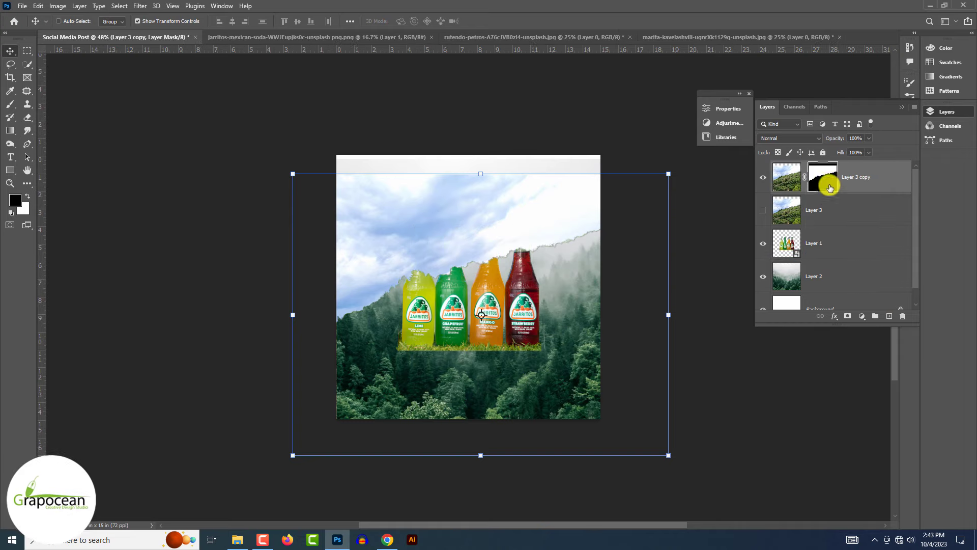
pyautogui.hotkey('ctrl', 'i')
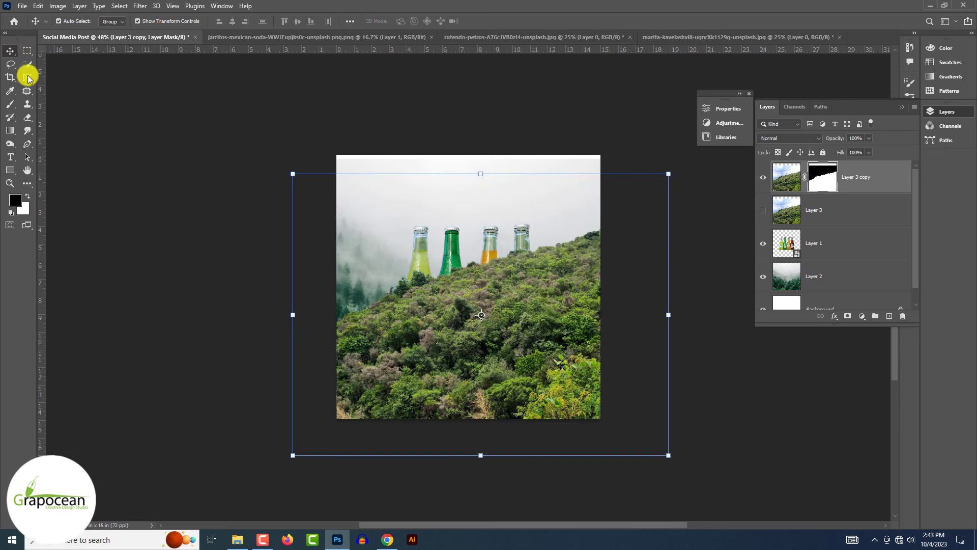
# - Shrink the hillside copy and lower it so the bottles show
pyautogui.hotkey('ctrl', 't')
pyautogui.moveTo(668, 186)
pyautogui.mouseDown()
pyautogui.moveTo(641, 248)
pyautogui.moveTo(664, 189)
pyautogui.mouseUp()
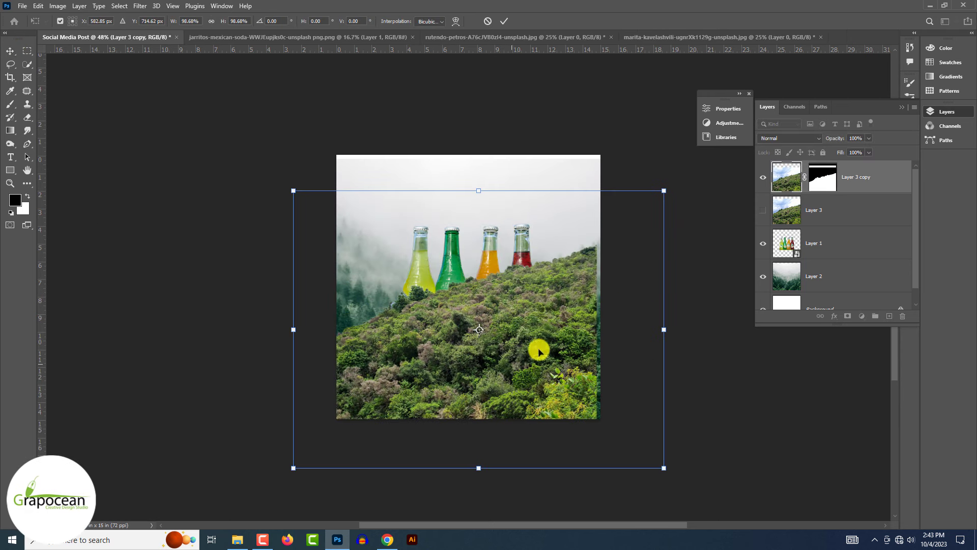
pyautogui.moveTo(538, 345); pyautogui.dragTo(511, 414)
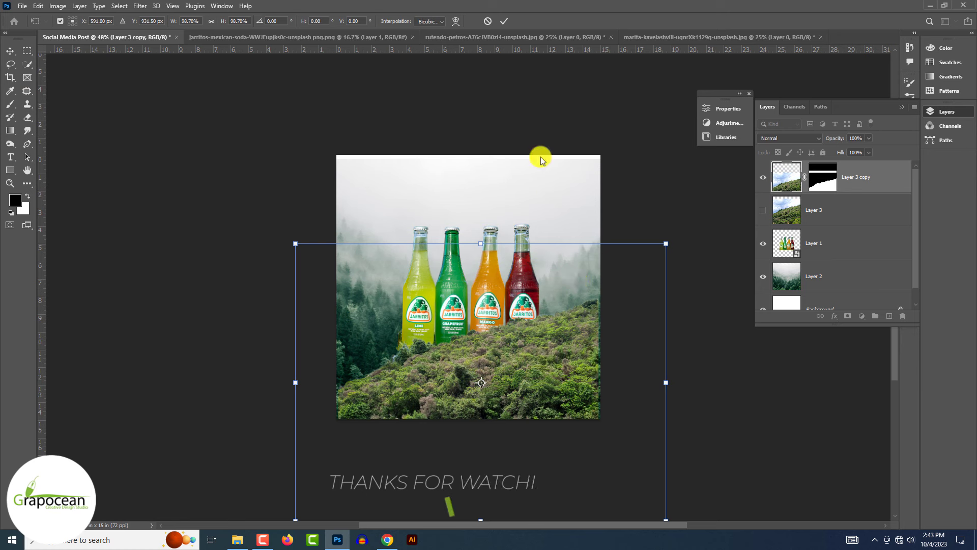
pyautogui.press('Return')
pyautogui.scroll(2, 733, 445)
pyautogui.scroll(-3, 589, 404)
pyautogui.scroll(3, 371, 351)
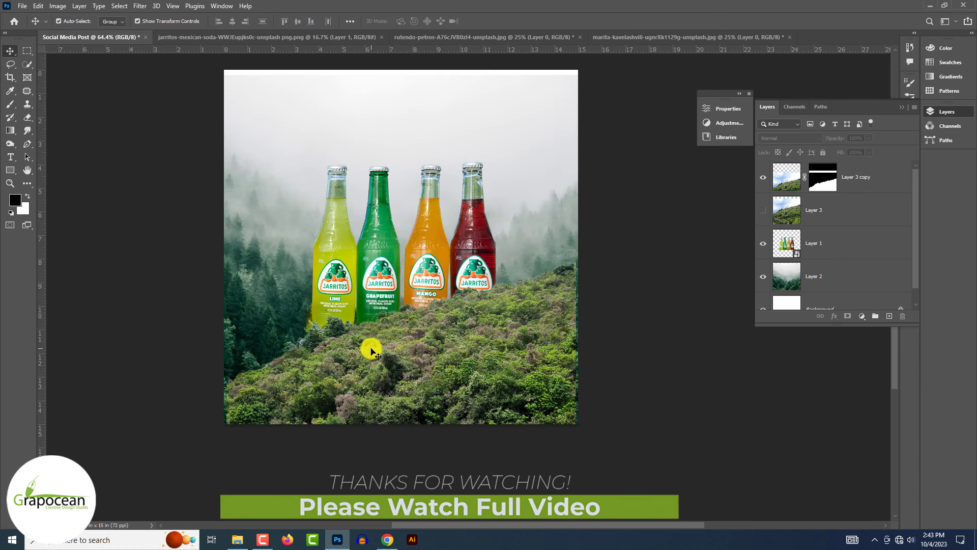
# - Move the foggy forest layer up to cover the top and add a mask to it
pyautogui.click(371, 351)
pyautogui.click(420, 351)
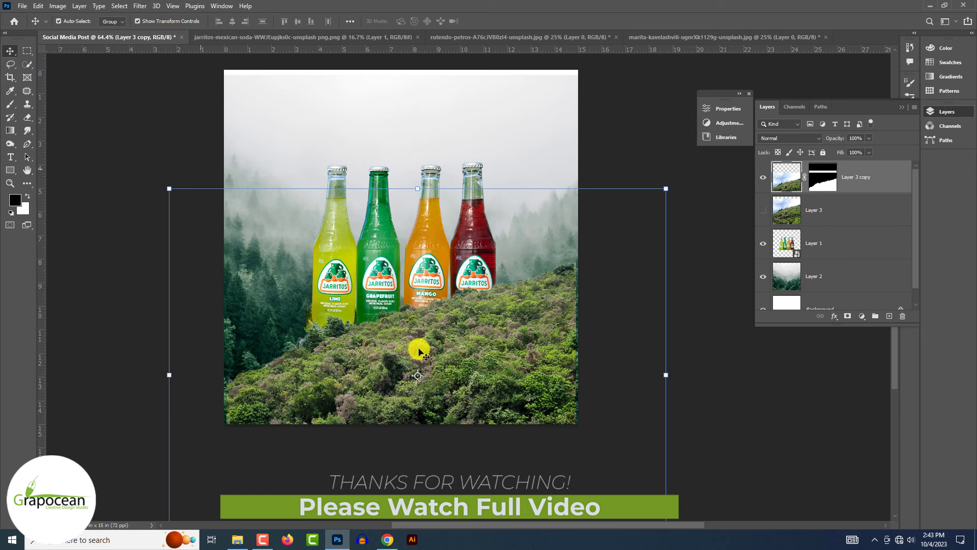
pyautogui.moveTo(262, 233)
pyautogui.mouseDown()
pyautogui.moveTo(243, 97)
pyautogui.moveTo(247, 157)
pyautogui.mouseUp()
pyautogui.moveTo(502, 315); pyautogui.dragTo(534, 349)
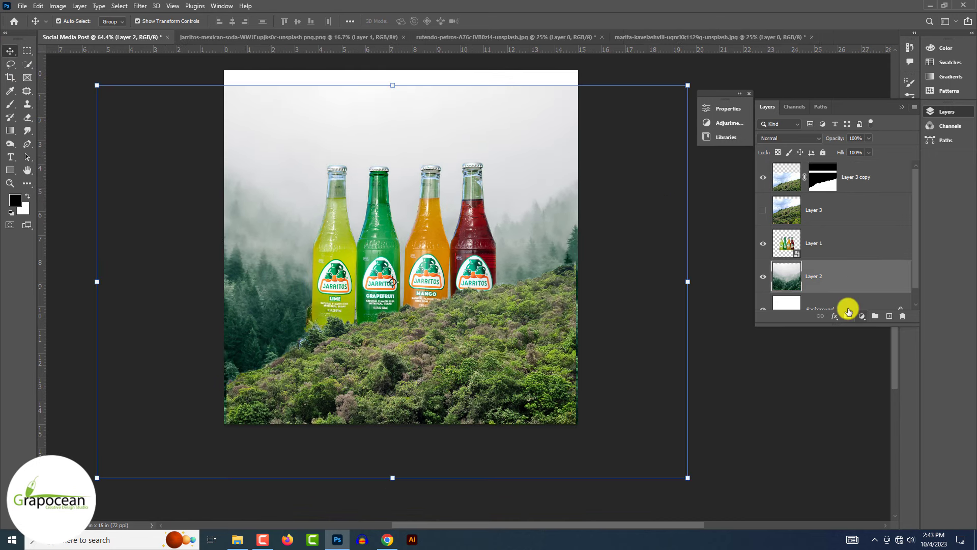
pyautogui.click(848, 311)
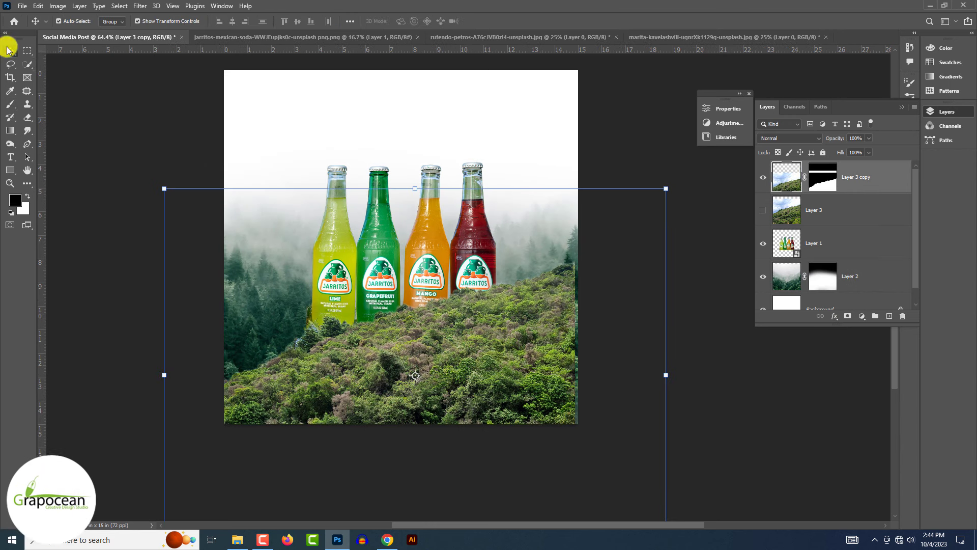
# - Warp the hillside copy so its ridge bends up to meet the bottle bases
pyautogui.click(779, 183)
pyautogui.hotkey('ctrl', 't')
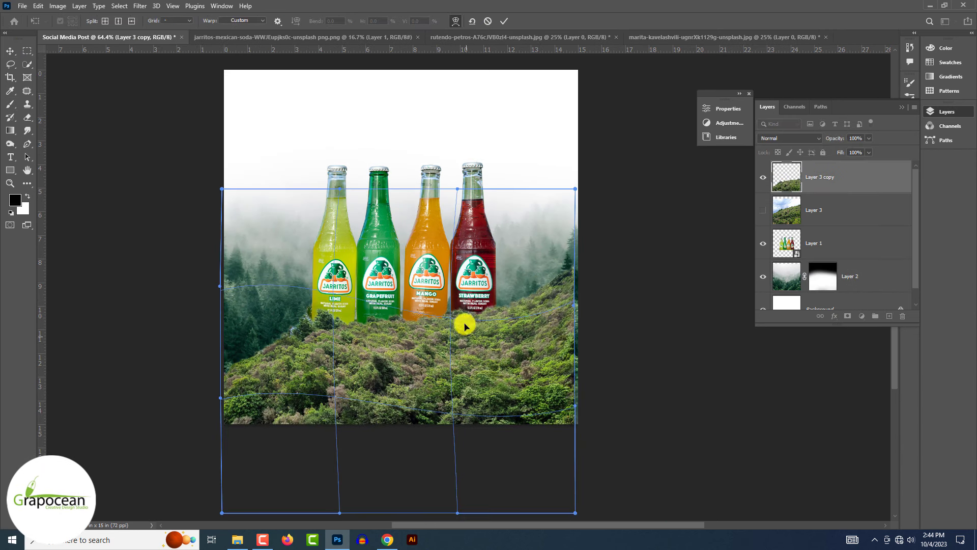
pyautogui.click(456, 23)
pyautogui.moveTo(331, 327); pyautogui.dragTo(337, 316)
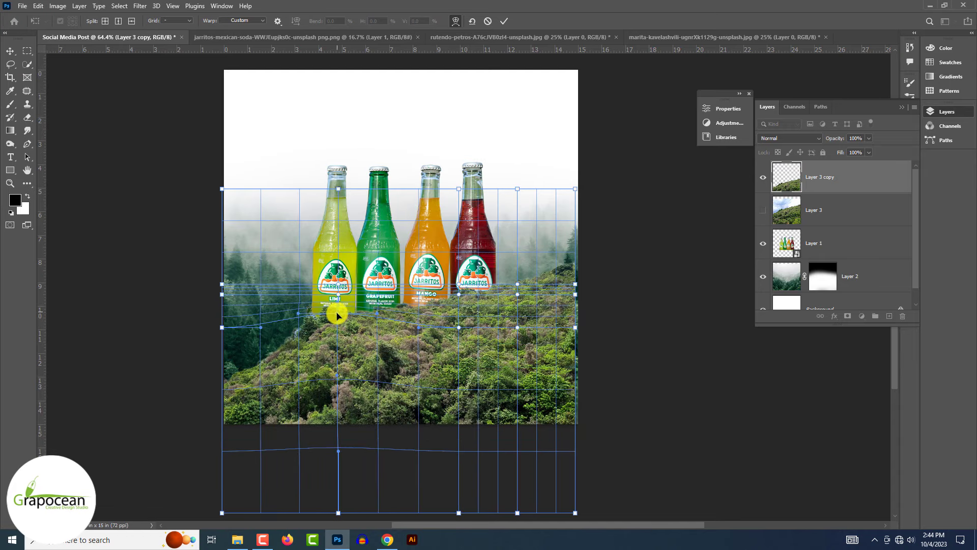
pyautogui.moveTo(516, 297); pyautogui.dragTo(458, 349)
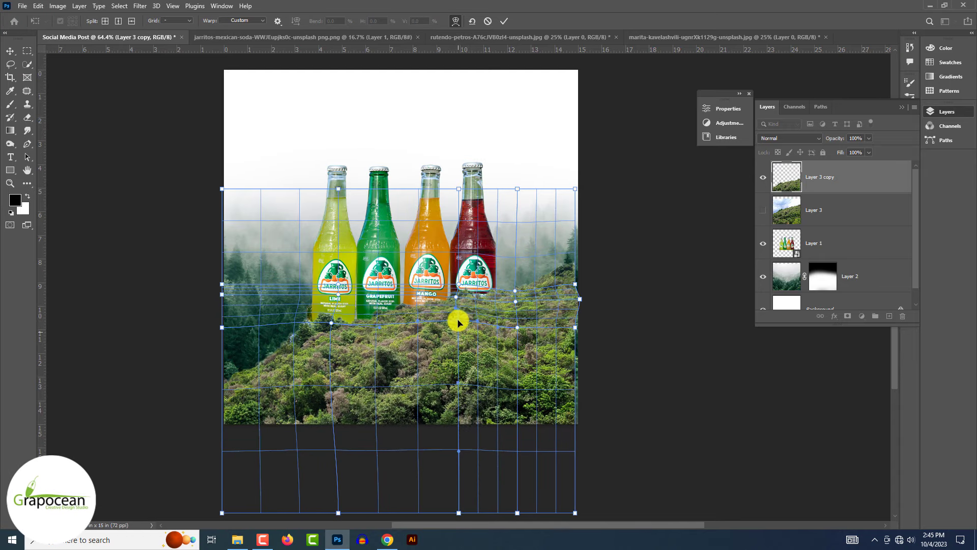
pyautogui.moveTo(575, 433); pyautogui.dragTo(581, 432)
pyautogui.press('Return')
# - Bring the bottles layer to the top of the stack and nudge it into position
pyautogui.scroll(-1, 600, 349)
pyautogui.press('v')
pyautogui.hotkey('ctrl', 'shift', ']')
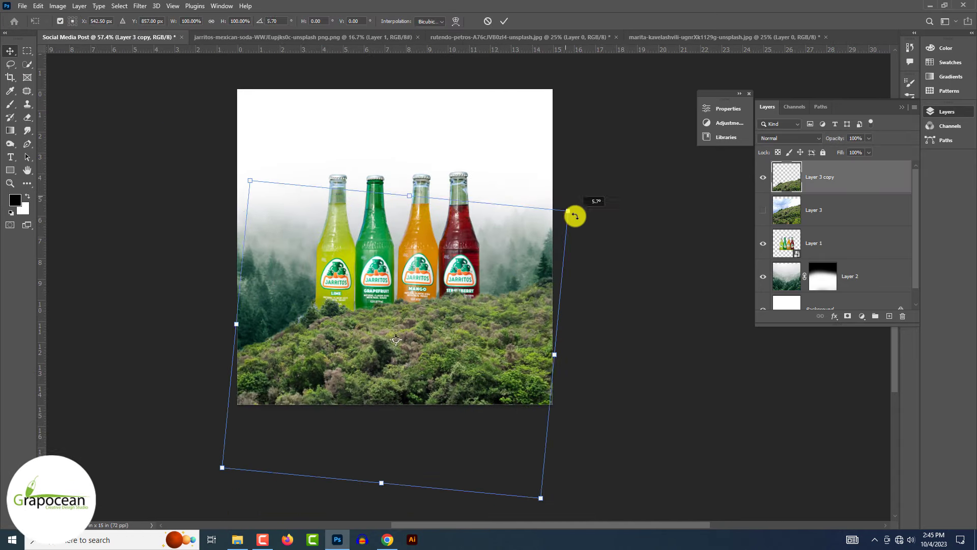
pyautogui.moveTo(437, 267); pyautogui.dragTo(436, 284)
pyautogui.hotkey('ctrl', '1')
# - Settle the bottles onto the hillside and add an Exposure adjustment with an inverted mask
pyautogui.moveTo(619, 162); pyautogui.dragTo(596, 162)
pyautogui.hotkey('ctrl', 'i')
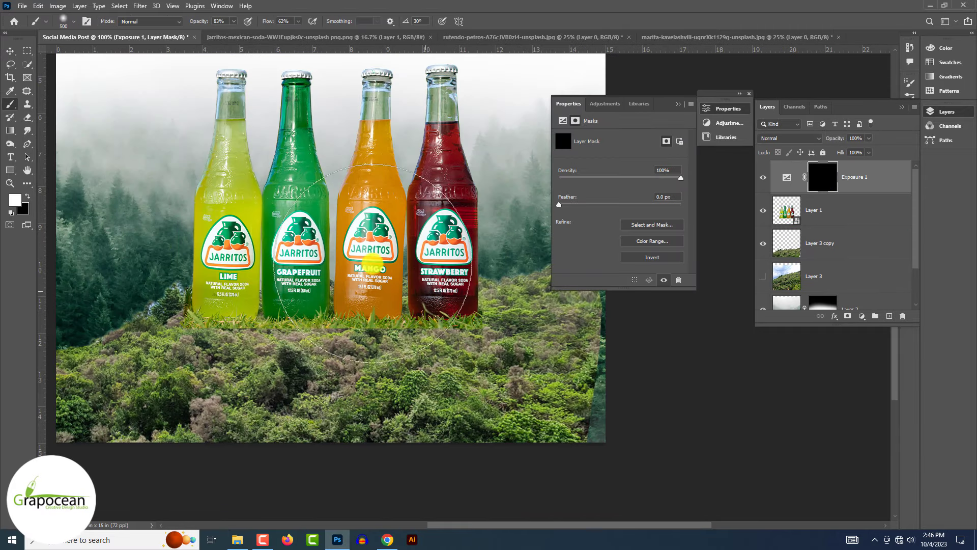
pyautogui.press('b')
pyautogui.press('x')
# - Select the bottles layer and try different blend modes on it
pyautogui.keyDown('ctrl'); pyautogui.click(787, 209); pyautogui.keyUp('ctrl')
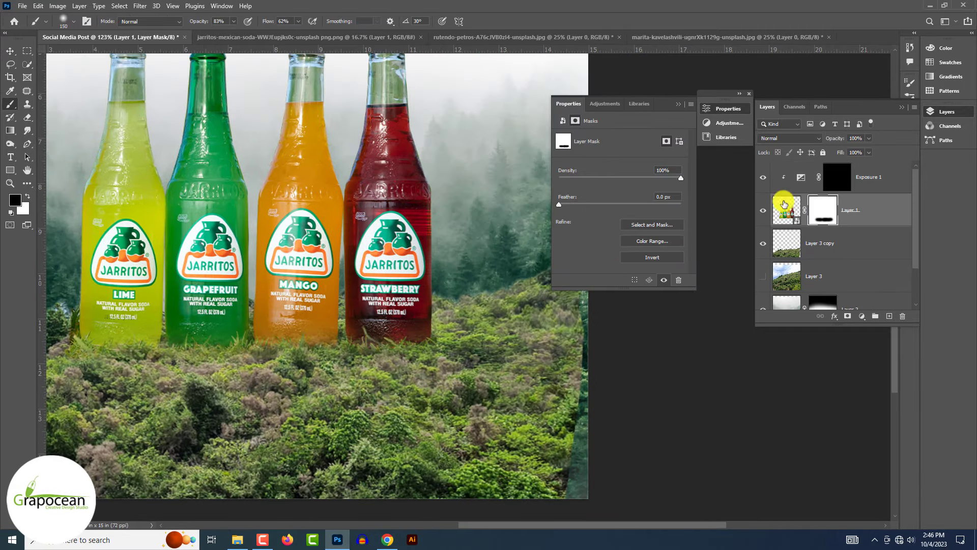
pyautogui.scroll(3, 438, 316)
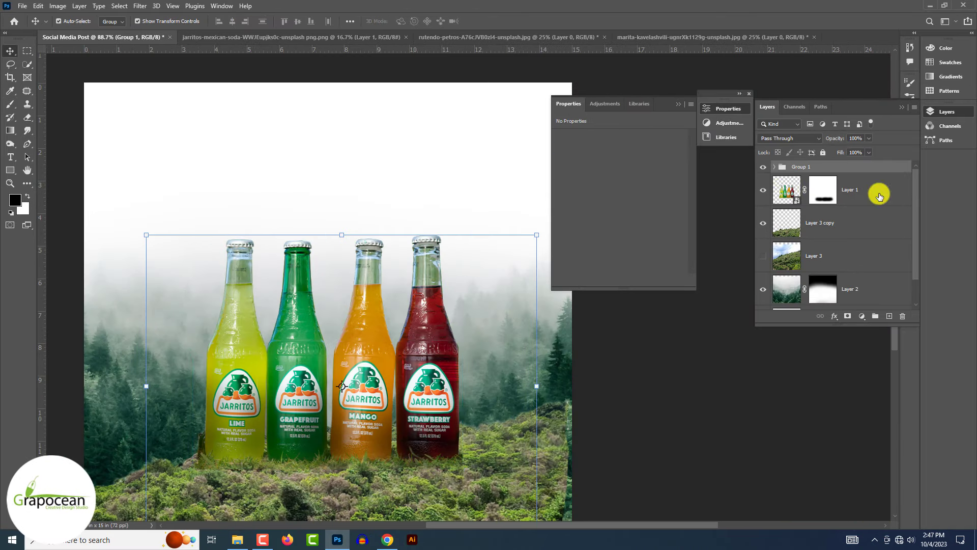
pyautogui.click(809, 140)
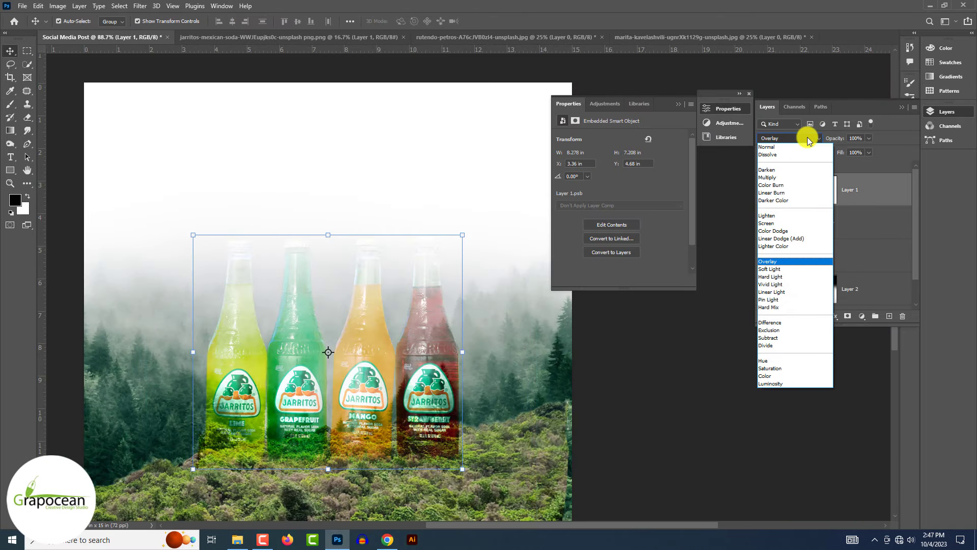
pyautogui.press('Down')
pyautogui.press('Down')
pyautogui.press('Down')
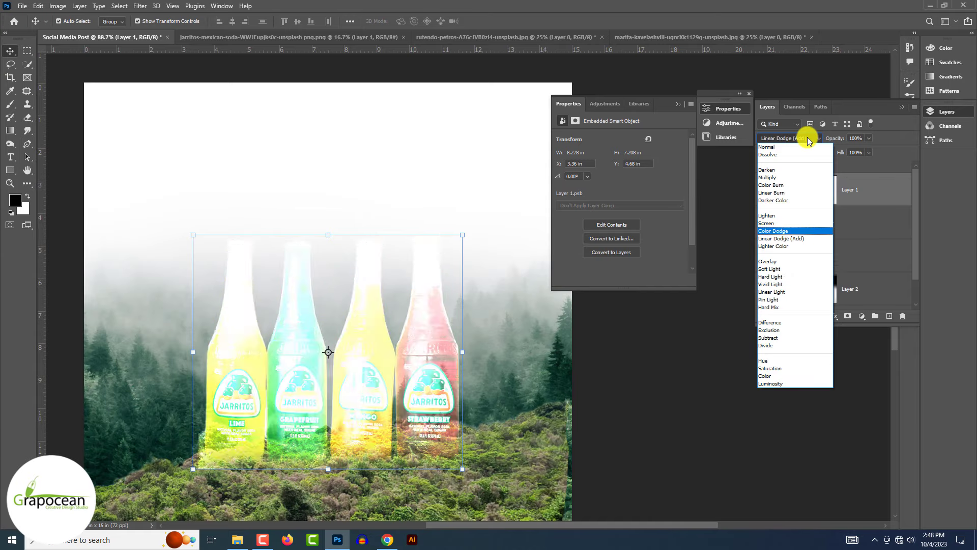
# - Paint the group mask around the red bottle's neck with a small, low-opacity brush
pyautogui.scroll(3, 433, 388)
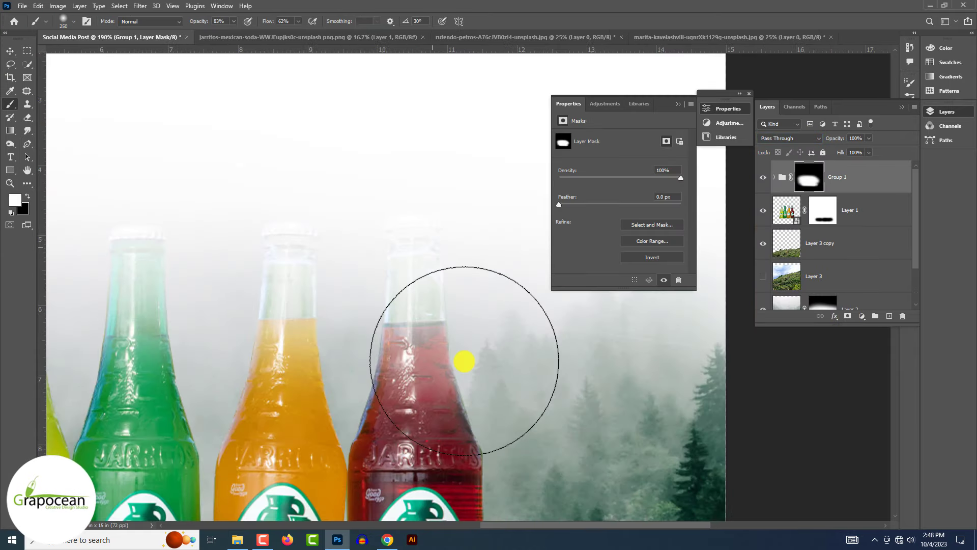
pyautogui.scroll(2, 465, 360)
pyautogui.press('[')
pyautogui.press('[')
pyautogui.press('[')
pyautogui.press('5')
pyautogui.press('5')
pyautogui.moveTo(267, 21); pyautogui.dragTo(250, 23)
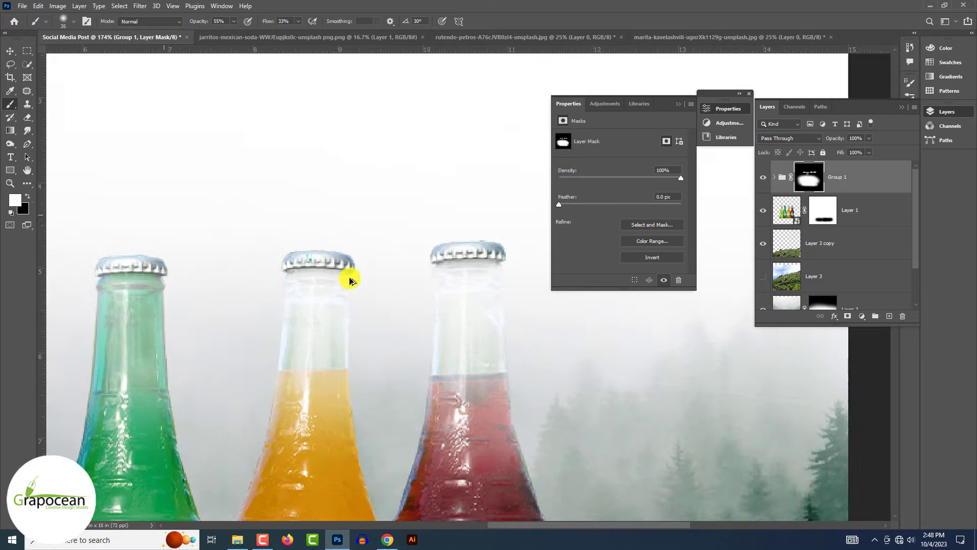
# - Zoom out to the whole post, return to the Move tool and deselect all layers
pyautogui.hscroll(-5, 430, 334)
pyautogui.press('v')
pyautogui.scroll(-5, 258, 227)
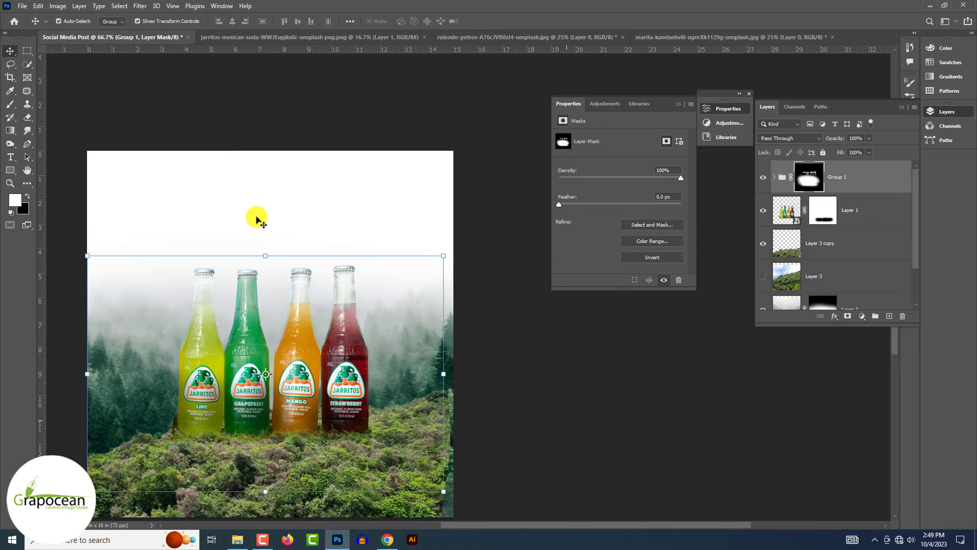
pyautogui.click(460, 472)
pyautogui.click(557, 466)
# - Group the bottles layer together with the bottle highlight group
pyautogui.scroll(5, 557, 465)
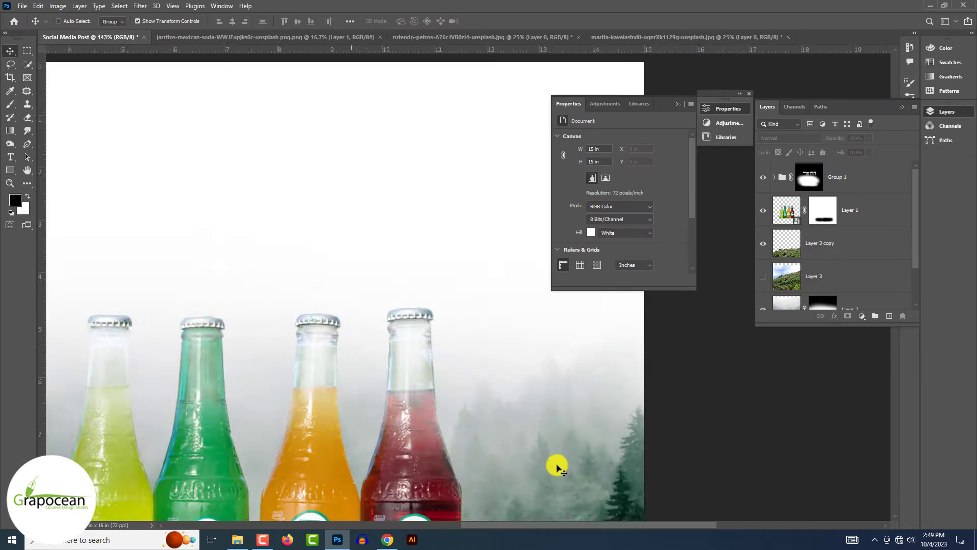
pyautogui.click(786, 209)
pyautogui.click(823, 209)
pyautogui.scroll(-5, 485, 120)
pyautogui.hotkey('ctrl', 'g')
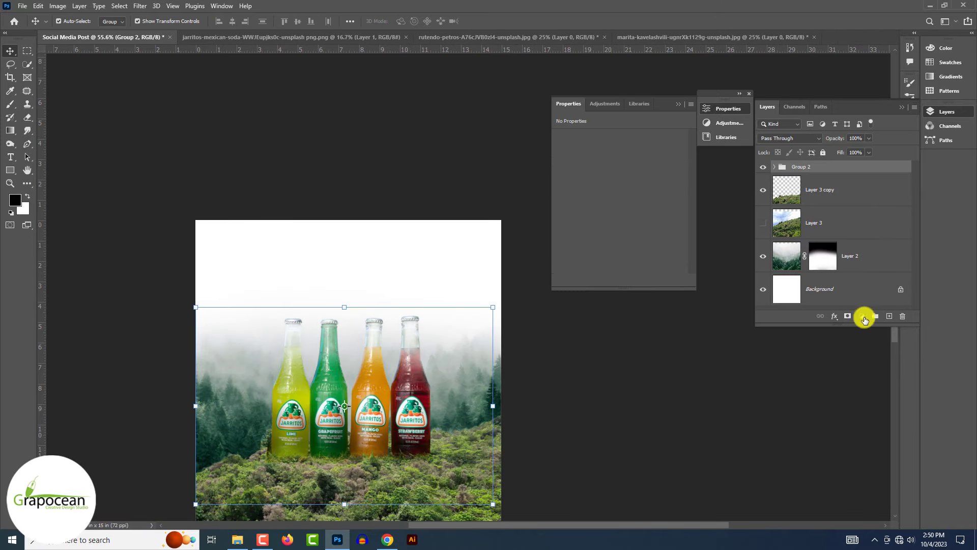
# - Add a Levels adjustment clipped to the bottle group
pyautogui.click(862, 316)
pyautogui.click(861, 373)
pyautogui.hotkey('ctrl', 'alt', 'g')
pyautogui.scroll(2, 378, 254)
pyautogui.click(11, 104)
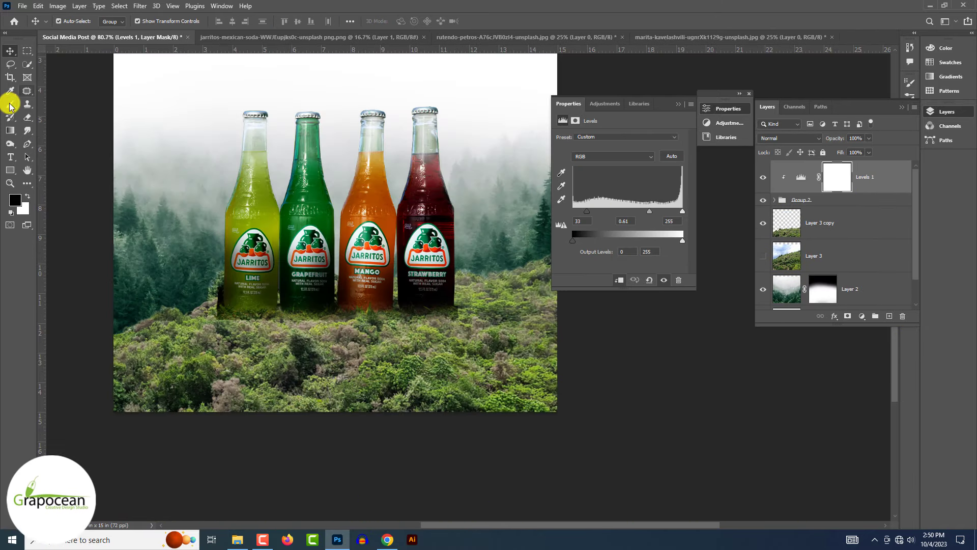
pyautogui.scroll(1, 349, 344)
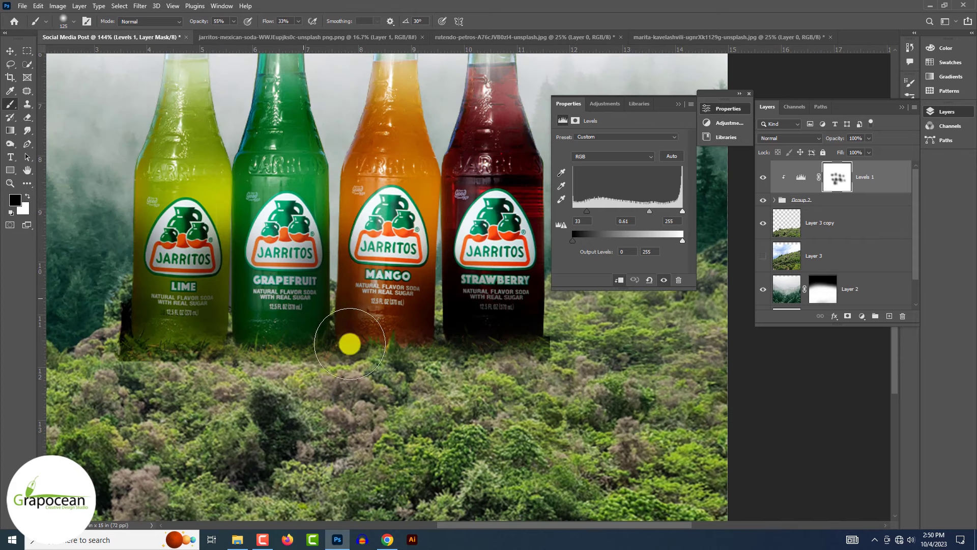
pyautogui.scroll(-5, 349, 344)
pyautogui.scroll(5, 349, 344)
pyautogui.scroll(-2, 348, 344)
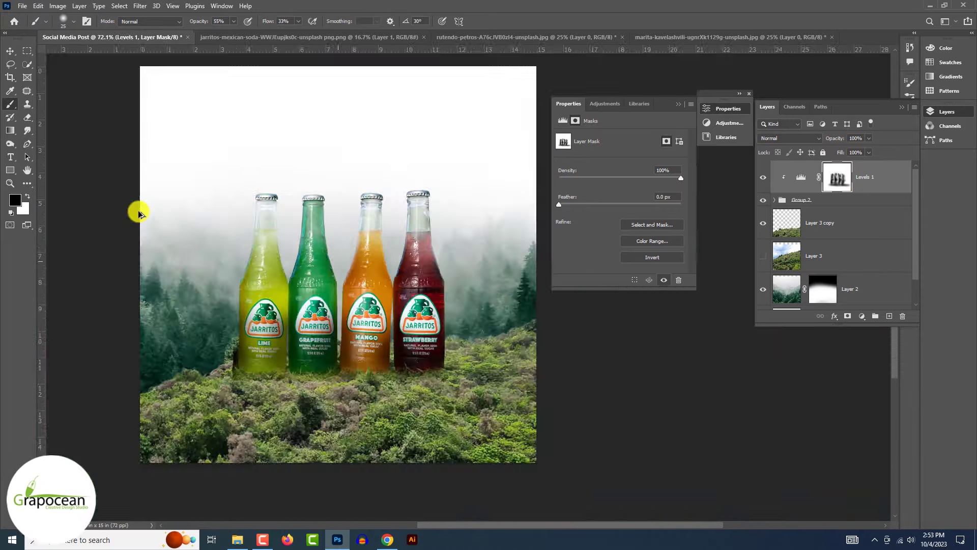
pyautogui.scroll(-3, 304, 234)
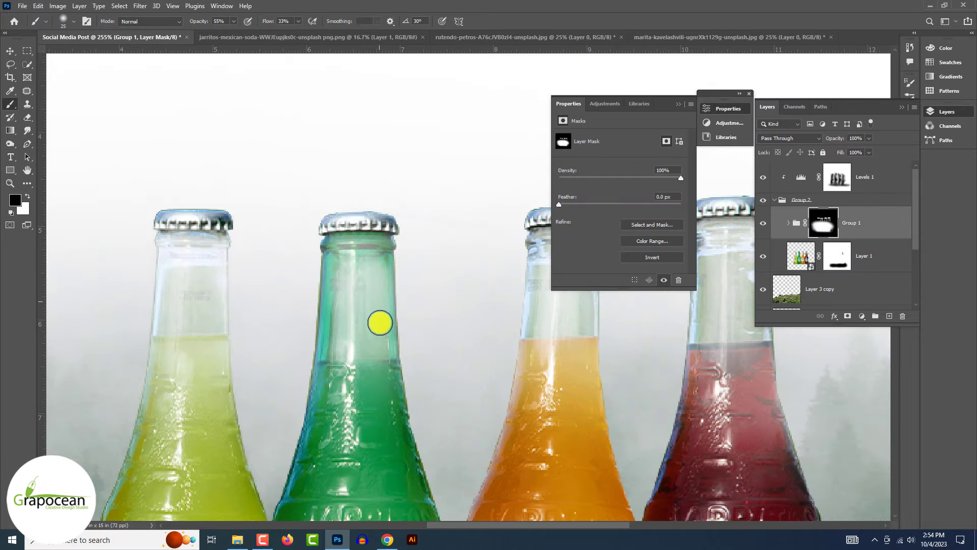
pyautogui.scroll(-3, 380, 323)
pyautogui.scroll(4, 249, 444)
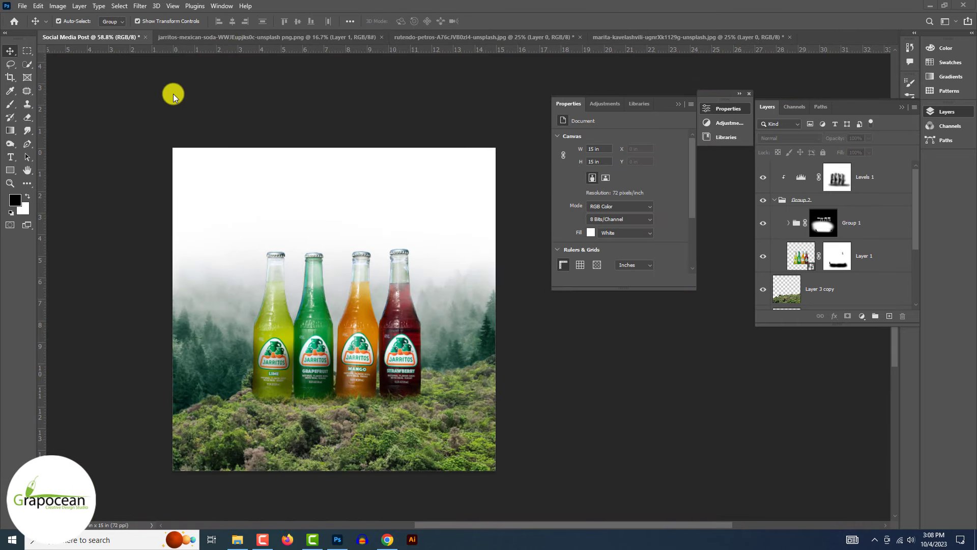
# - Open the green tree photo as a separate document
pyautogui.click(20, 6)
pyautogui.click(35, 29)
pyautogui.click(125, 107)
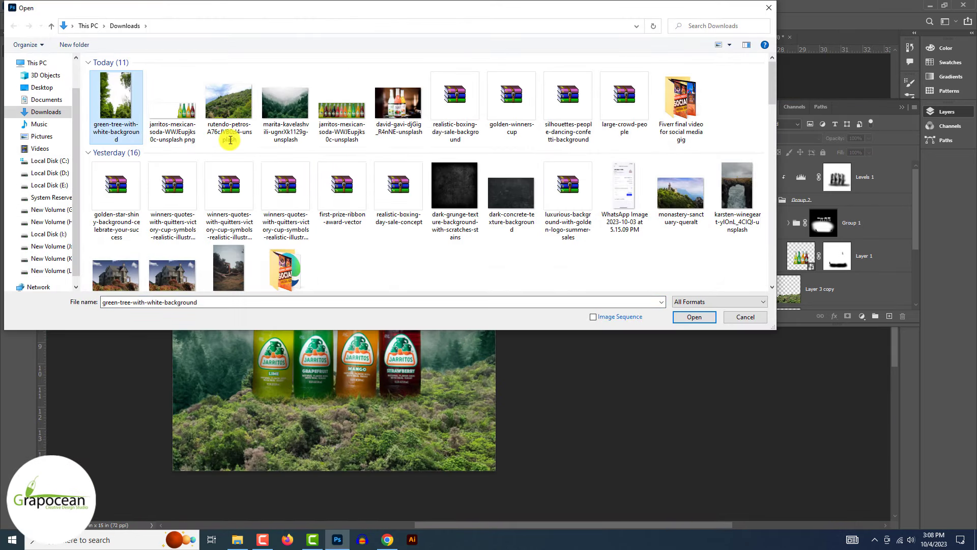
pyautogui.click(684, 310)
pyautogui.press('super')
pyautogui.press('super')
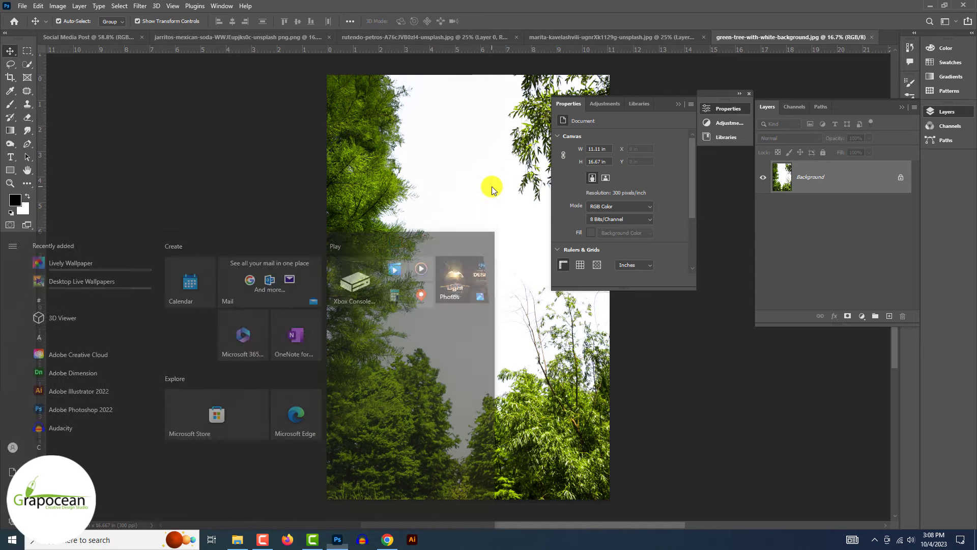
pyautogui.scroll(2, 679, 105)
pyautogui.scroll(2, 678, 105)
pyautogui.scroll(-2, 454, 203)
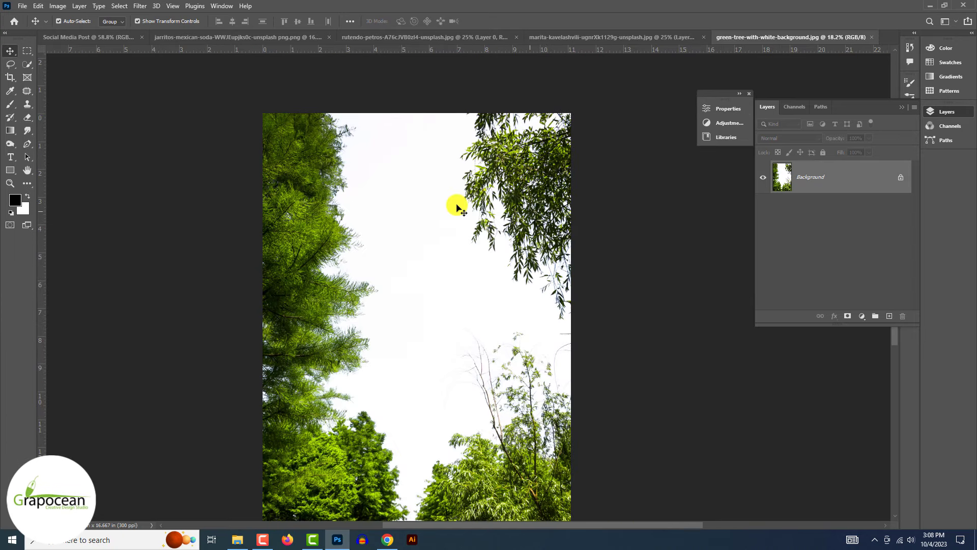
pyautogui.scroll(-4, 323, 267)
pyautogui.scroll(2, 324, 267)
# - Select the white sky with Color Range and mask it away from the trees
pyautogui.click(120, 6)
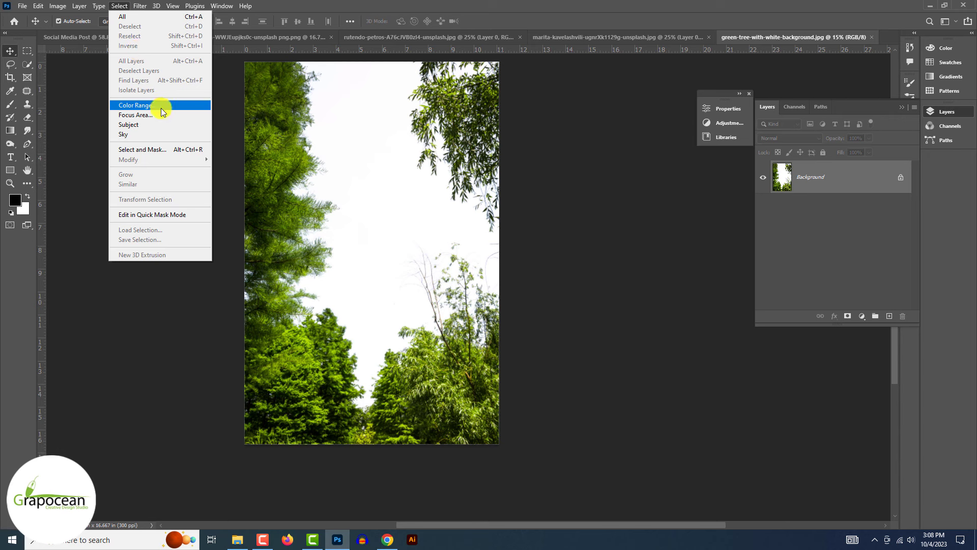
pyautogui.click(158, 104)
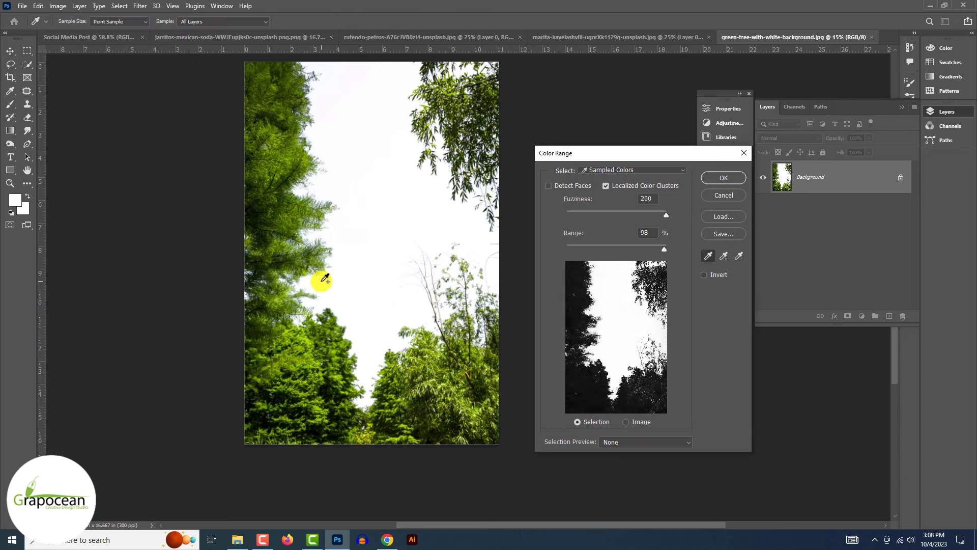
pyautogui.click(723, 178)
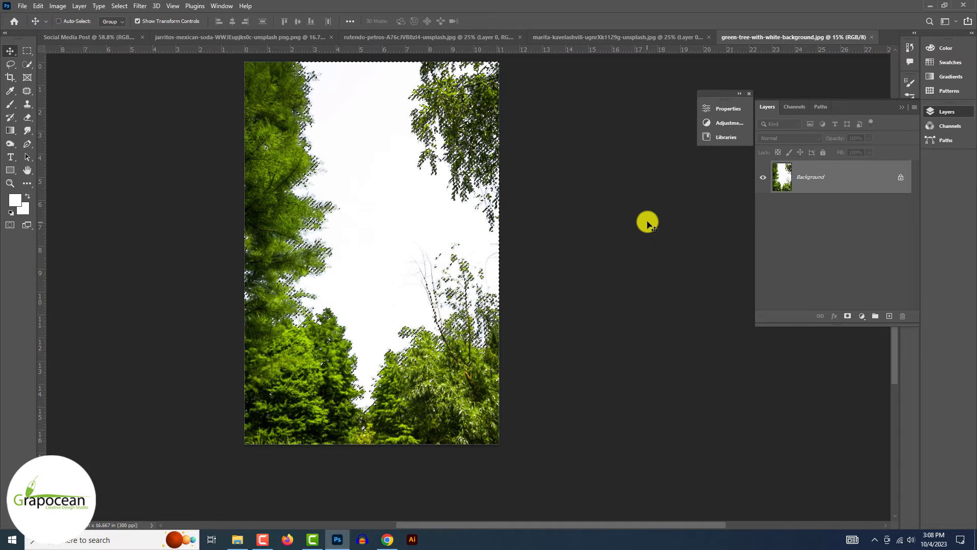
pyautogui.click(900, 177)
pyautogui.click(847, 316)
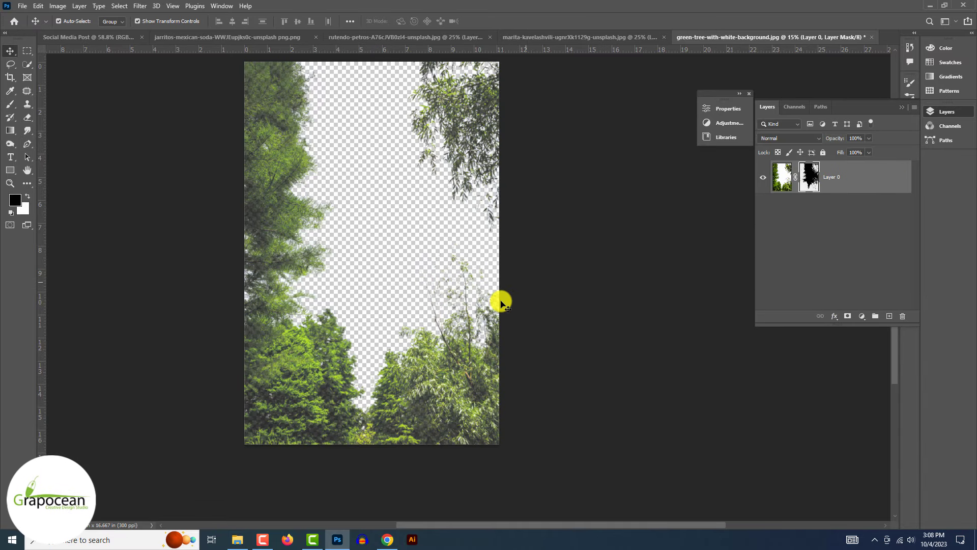
# - Back in the soda post, shrink the trees and move them down over the post
pyautogui.click(106, 39)
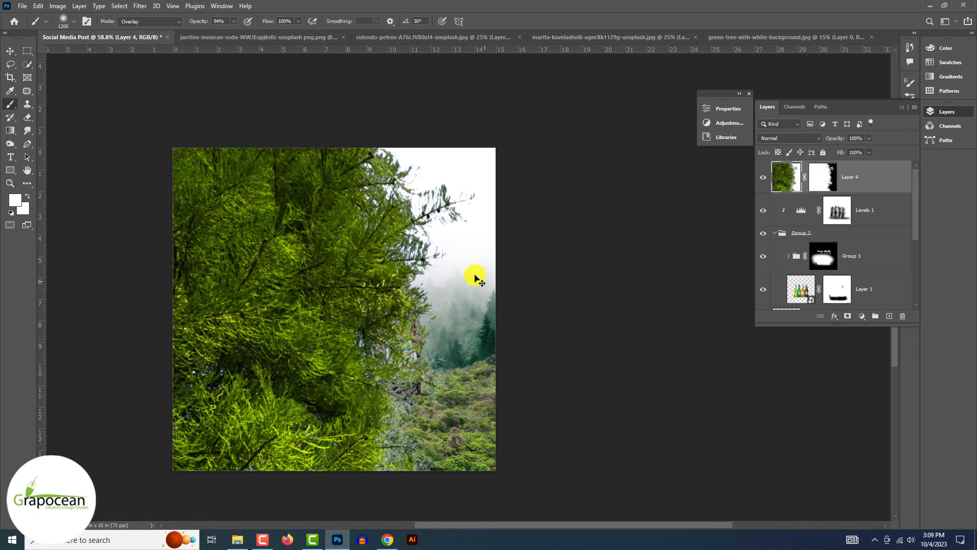
pyautogui.scroll(-2, 309, 236)
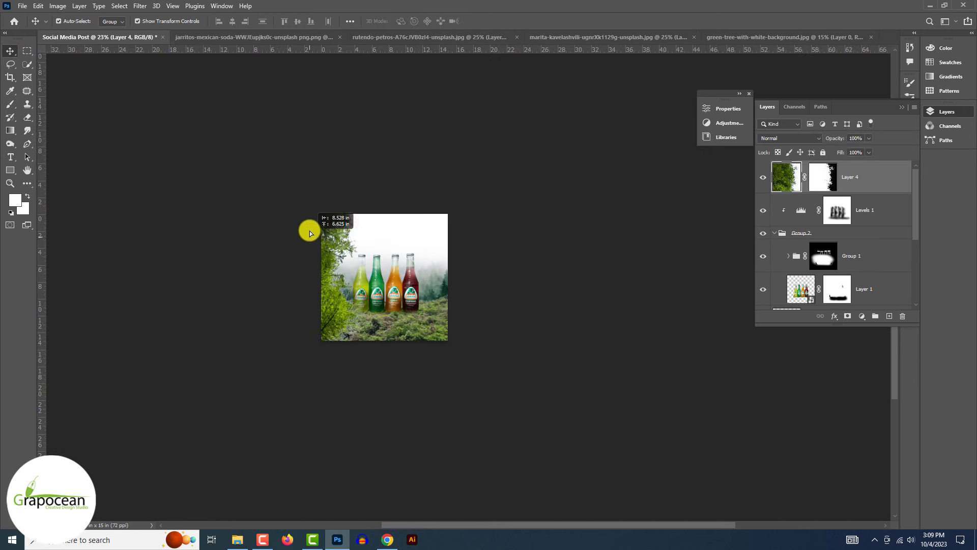
pyautogui.scroll(-3, 400, 219)
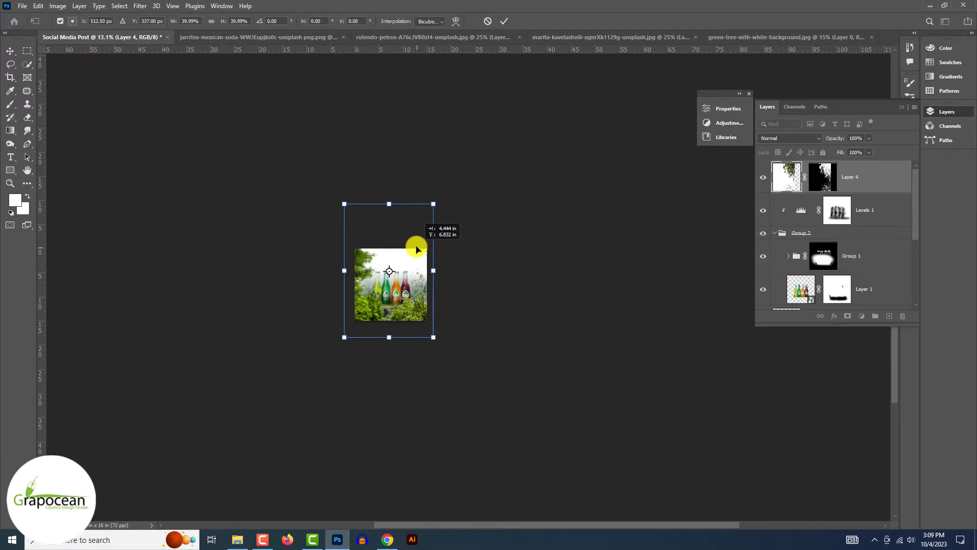
pyautogui.scroll(3, 417, 250)
pyautogui.scroll(-2, 419, 294)
pyautogui.scroll(-1, 420, 301)
pyautogui.moveTo(375, 144); pyautogui.dragTo(377, 171)
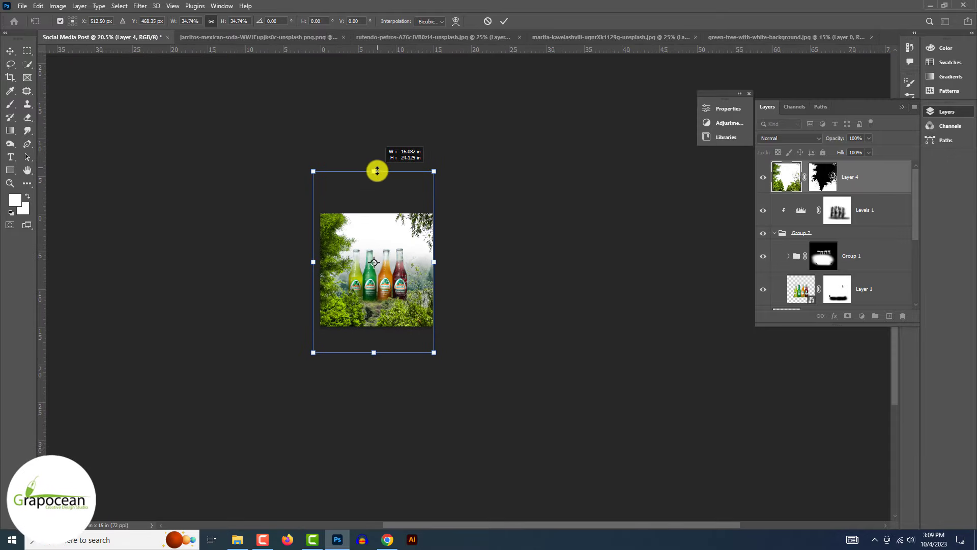
pyautogui.scroll(3, 397, 255)
pyautogui.moveTo(411, 344); pyautogui.dragTo(417, 370)
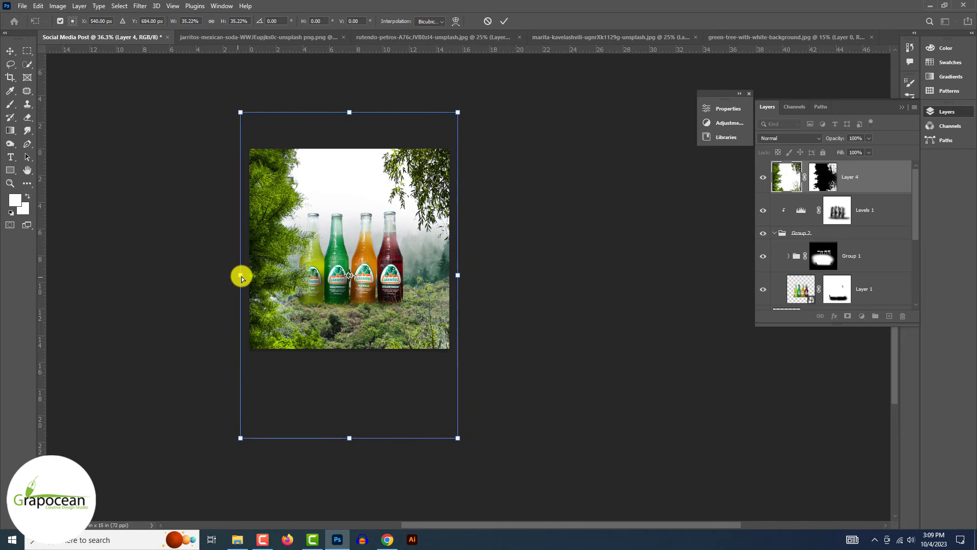
# - Move the trees up to the post's top edge and commit the transform
pyautogui.moveTo(241, 275); pyautogui.dragTo(237, 275)
pyautogui.hotkey('ctrl', 'z')
pyautogui.moveTo(372, 324); pyautogui.dragTo(355, 251)
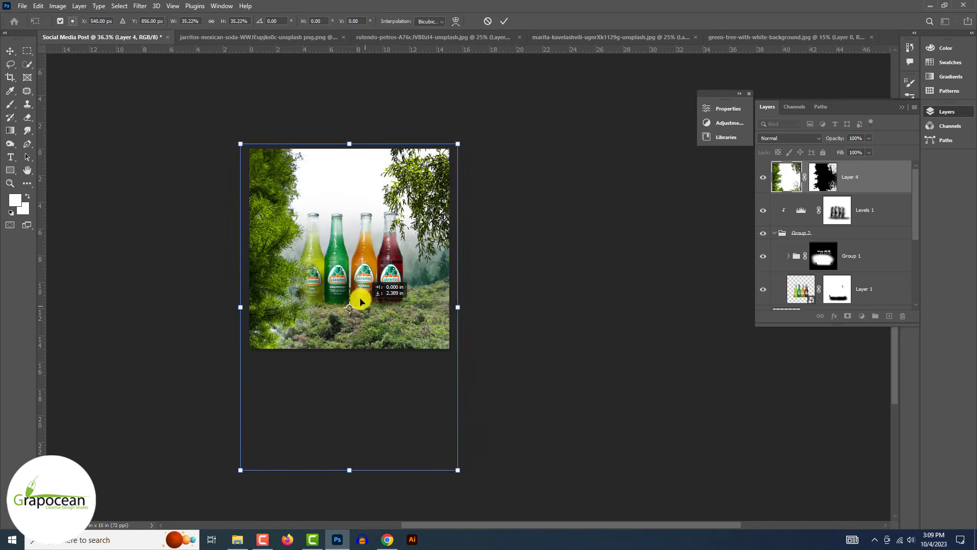
pyautogui.click(504, 21)
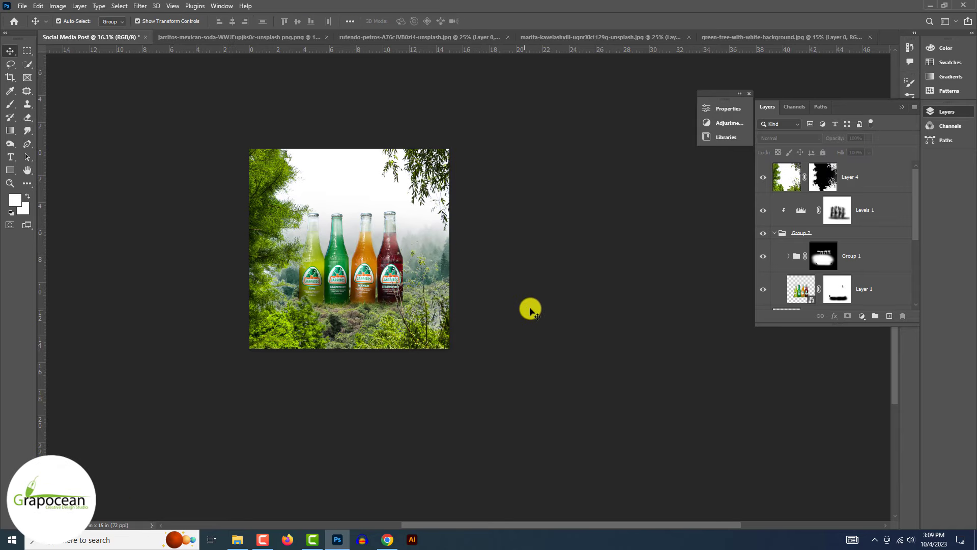
pyautogui.keyDown('ctrl'); pyautogui.click(360, 281); pyautogui.keyUp('ctrl')
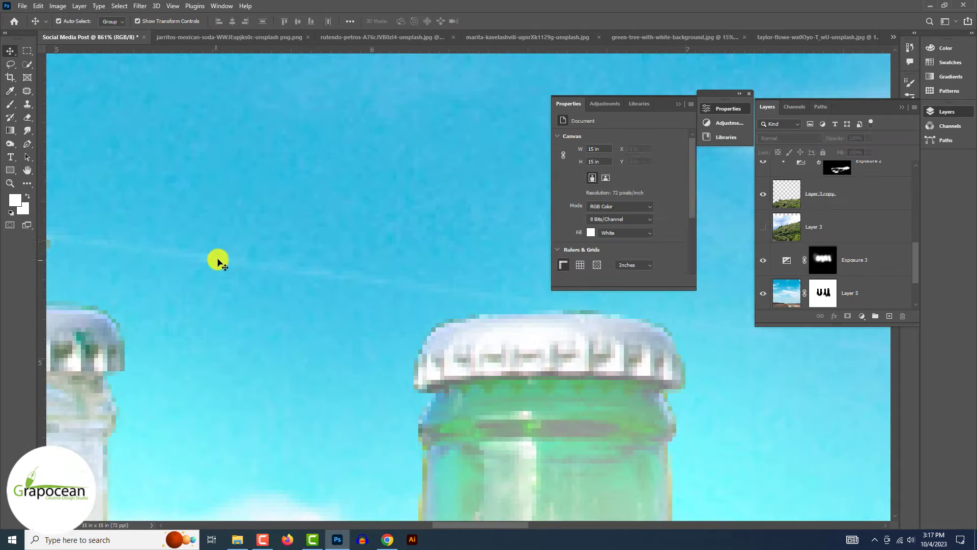
# - Target the Exposure 3 mask and push the Selective Color neutrals toward magenta, yellow and black
pyautogui.click(823, 259)
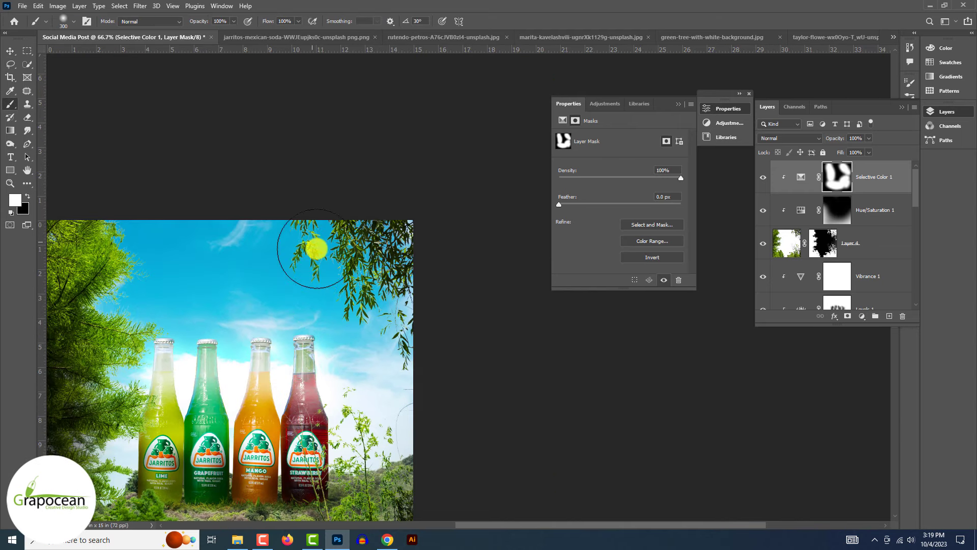
pyautogui.moveTo(588, 190); pyautogui.dragTo(591, 190)
pyautogui.moveTo(620, 210); pyautogui.dragTo(663, 210)
pyautogui.moveTo(619, 229); pyautogui.dragTo(641, 230)
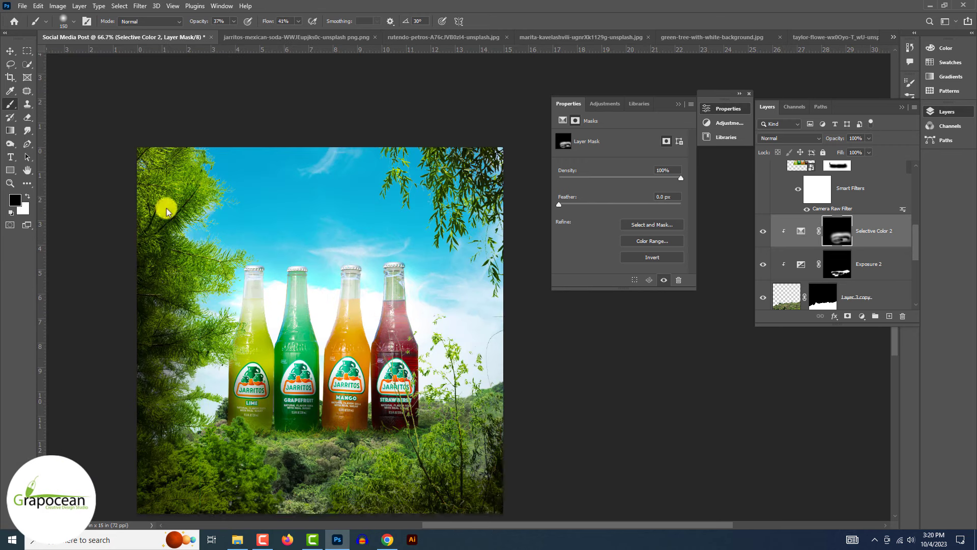
pyautogui.click(762, 231)
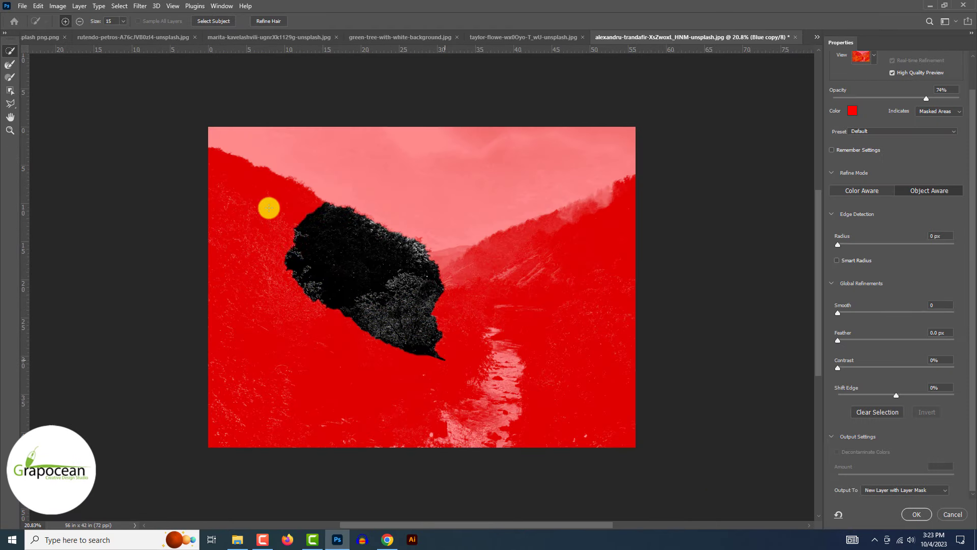
# - Add the hills and river to the selection, output it as a layer mask, and scale it over the canvas
pyautogui.moveTo(269, 207)
pyautogui.mouseDown()
pyautogui.moveTo(561, 235)
pyautogui.moveTo(491, 426)
pyautogui.mouseUp()
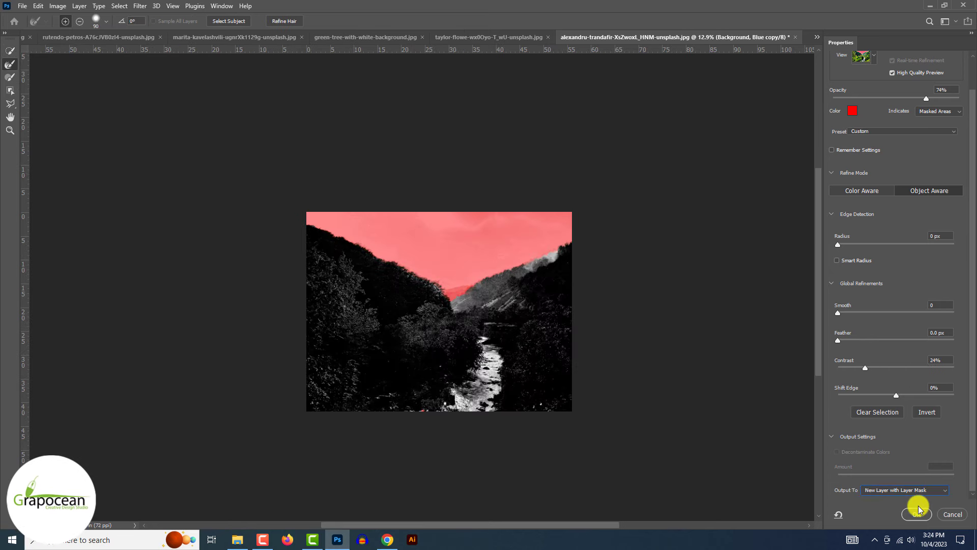
pyautogui.click(917, 512)
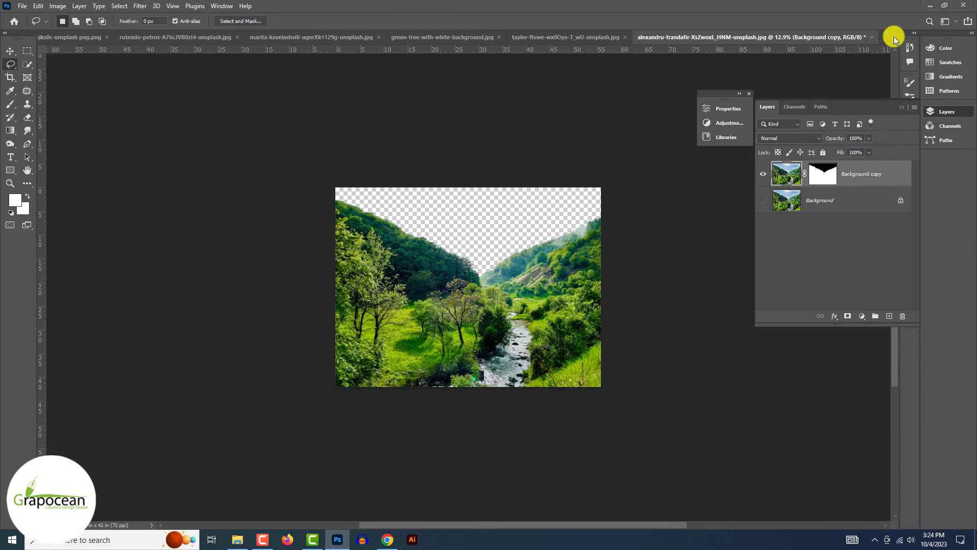
pyautogui.hotkey('ctrl', 't')
pyautogui.moveTo(404, 400)
pyautogui.mouseDown()
pyautogui.moveTo(338, 360)
pyautogui.moveTo(334, 387)
pyautogui.mouseUp()
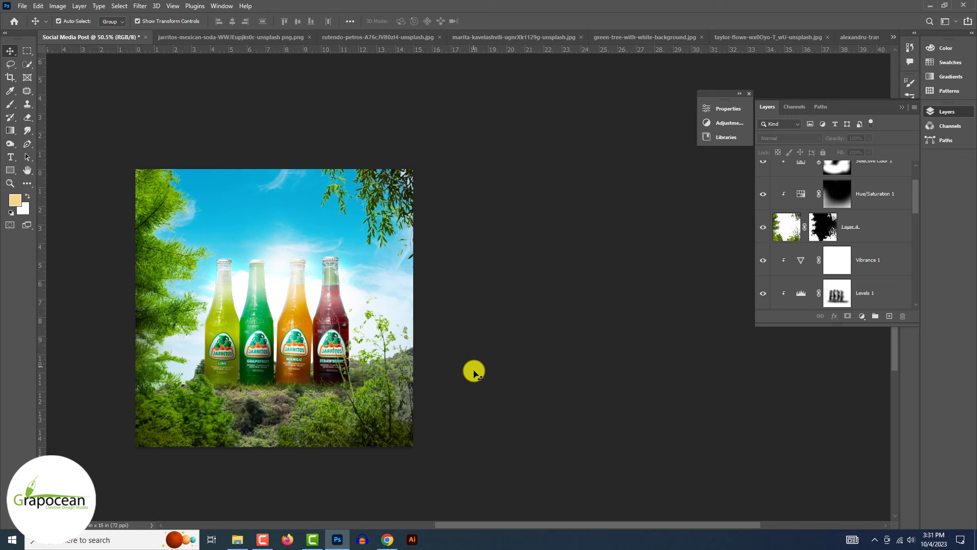
# - Move the trees and bottles down slightly, select Selective Color 1 and commit the transform
pyautogui.moveTo(255, 364); pyautogui.dragTo(256, 388)
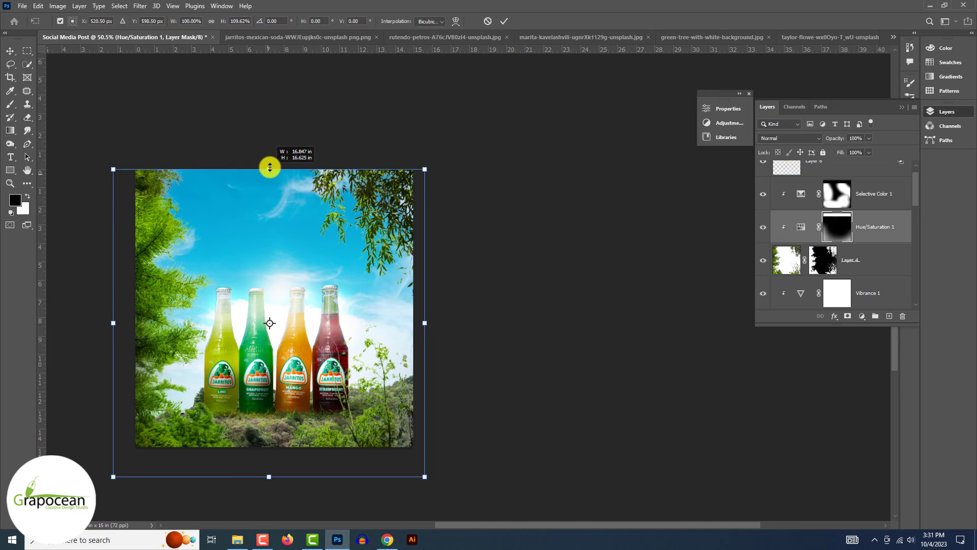
pyautogui.click(812, 193)
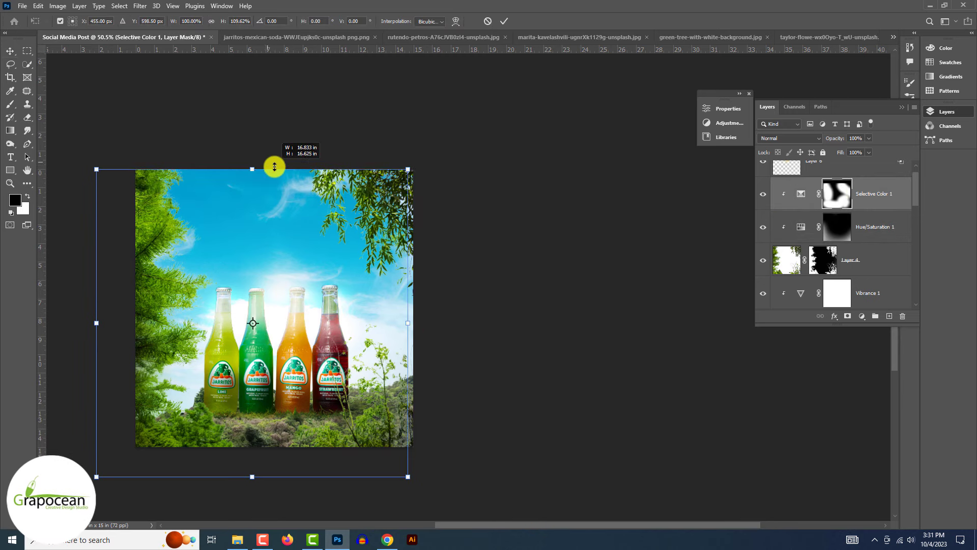
pyautogui.click(504, 21)
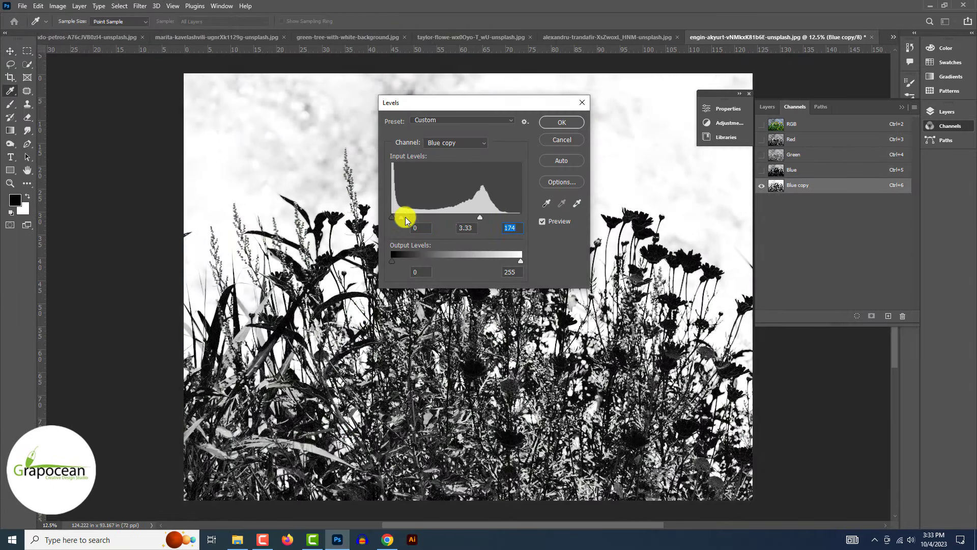
# - Boost the blue channel's contrast with Levels by darkening its shadows
pyautogui.moveTo(405, 217); pyautogui.dragTo(418, 218)
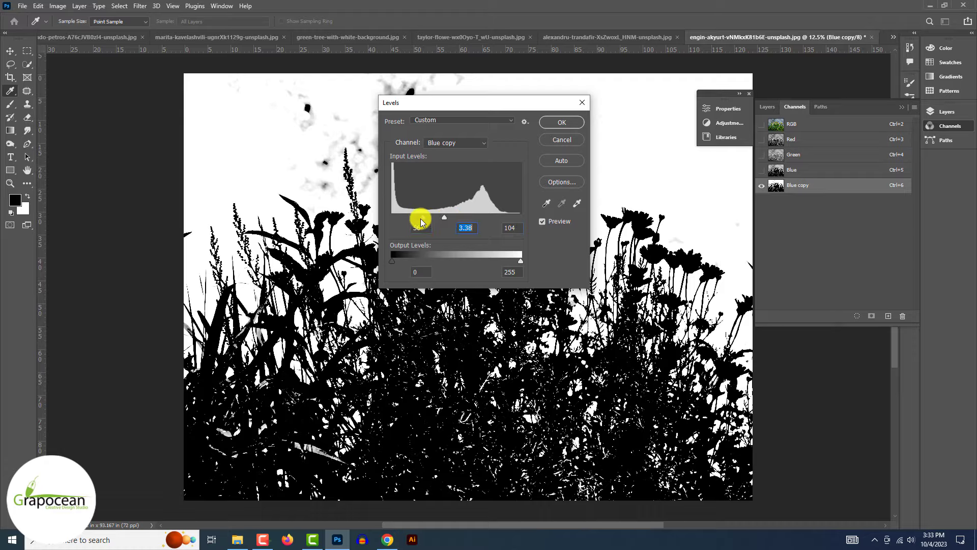
pyautogui.press('Return')
pyautogui.press('v')
pyautogui.hotkey('alt', 's')
pyautogui.press('Escape')
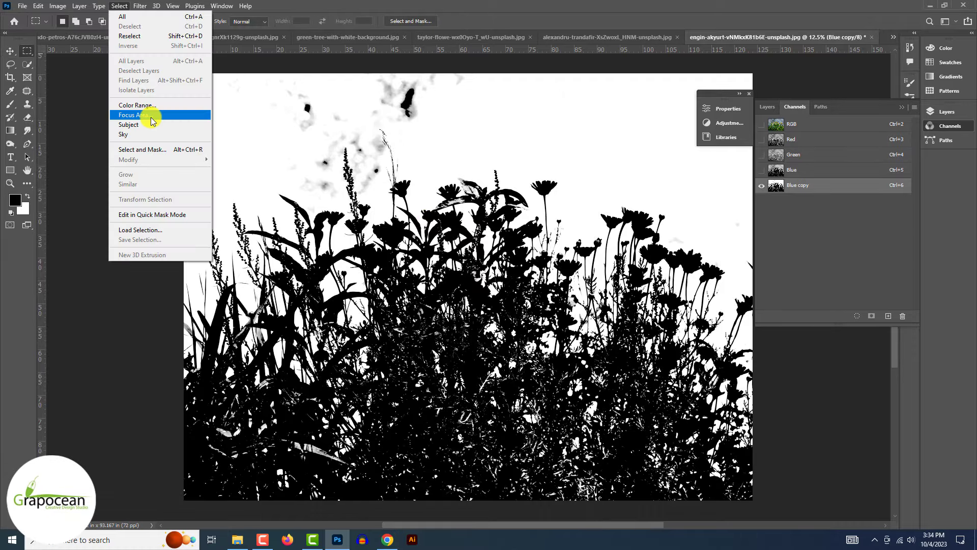
# - Load the processed channel as a selection and turn it into a mask on Layer 0
pyautogui.click(153, 119)
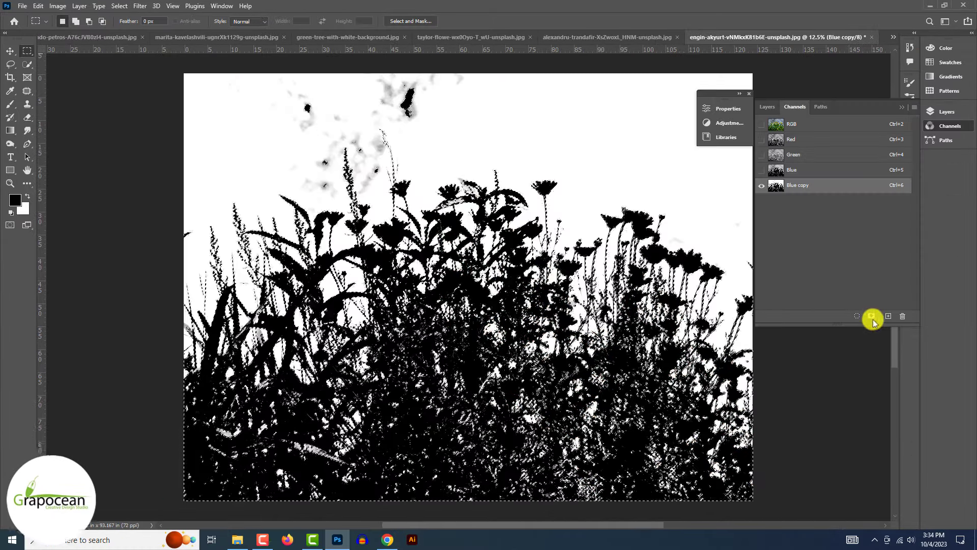
pyautogui.click(791, 123)
pyautogui.click(766, 107)
pyautogui.keyDown('alt'); pyautogui.click(819, 173); pyautogui.keyUp('alt')
# - Touch up the flower mask with a Brush set to Multiply blend mode
pyautogui.press('b')
pyautogui.click(150, 21)
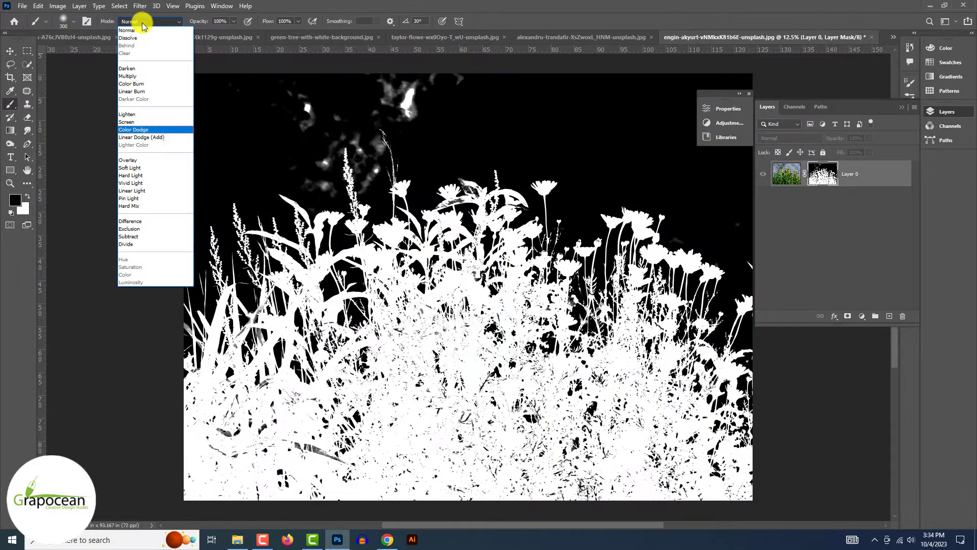
pyautogui.click(142, 63)
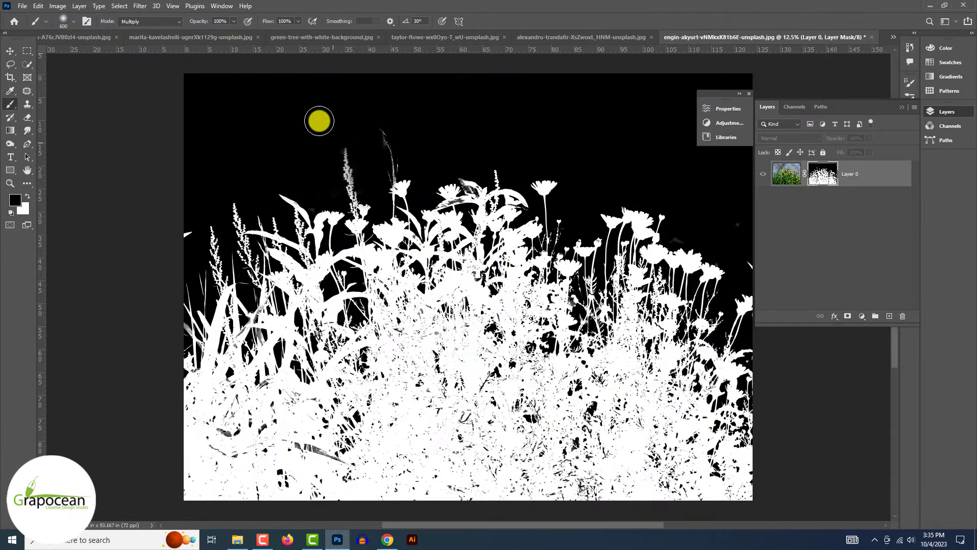
pyautogui.scroll(3, 628, 349)
pyautogui.scroll(2, 530, 310)
pyautogui.scroll(-6, 529, 310)
# - Switch to the Social Media Post document and begin transforming the pasted flowers
pyautogui.keyDown('alt'); pyautogui.click(822, 173); pyautogui.keyUp('alt')
pyautogui.click(893, 37)
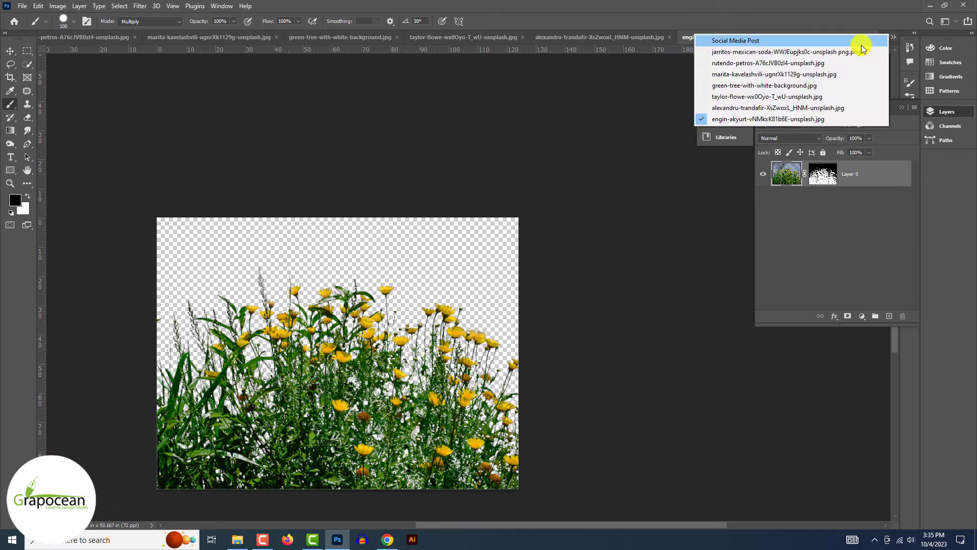
pyautogui.click(861, 45)
pyautogui.hotkey('ctrl', 't')
# - Scale the flower layer across the bottles' base and commit the placement
pyautogui.moveTo(665, 262); pyautogui.dragTo(499, 207)
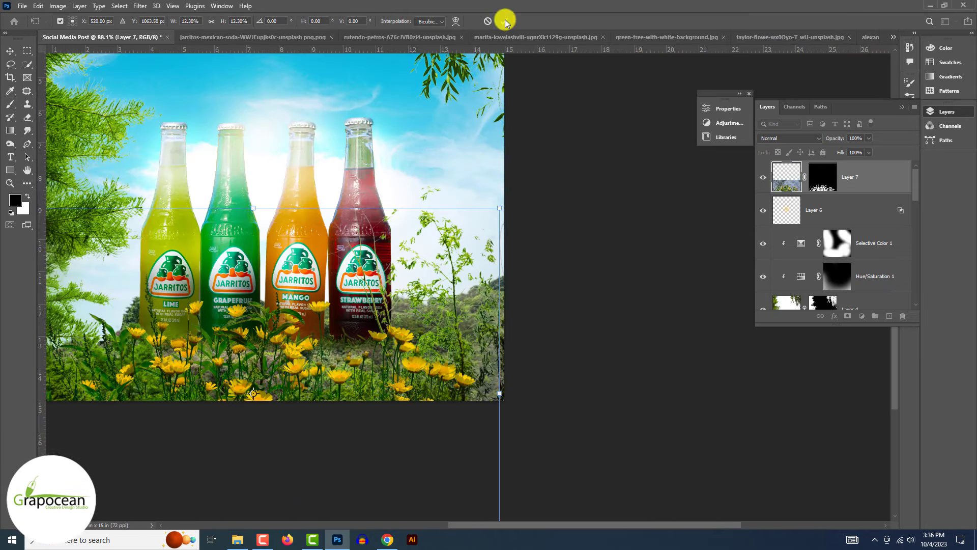
pyautogui.click(505, 22)
pyautogui.scroll(-3, 283, 203)
# - Add a Hue/Saturation layer with lowered Lightness clipped to the flower layer
pyautogui.click(861, 316)
pyautogui.click(875, 402)
pyautogui.moveTo(620, 215); pyautogui.dragTo(575, 216)
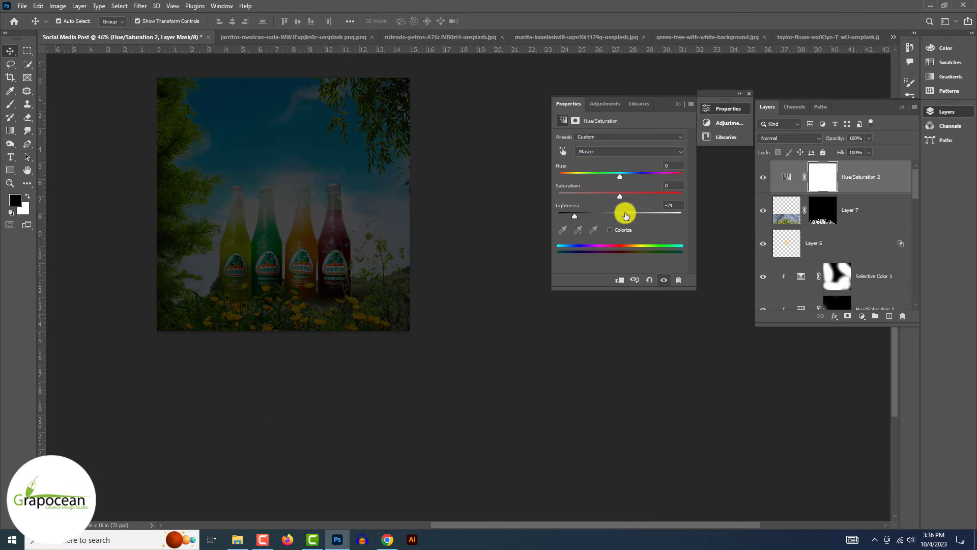
pyautogui.click(620, 280)
pyautogui.scroll(3, 283, 204)
pyautogui.scroll(-3, 261, 157)
# - Brush-refine the darkening mask and the flower layer's mask using an Overlay brush
pyautogui.press('b')
pyautogui.scroll(3, 261, 158)
pyautogui.moveTo(255, 312); pyautogui.dragTo(317, 312)
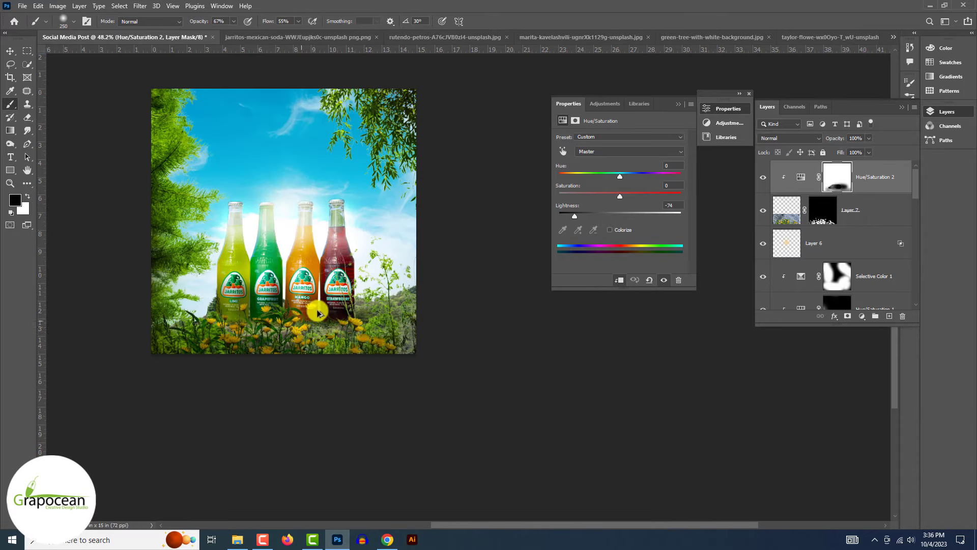
pyautogui.scroll(3, 317, 311)
pyautogui.click(822, 209)
pyautogui.click(150, 22)
pyautogui.click(159, 157)
pyautogui.press('x')
pyautogui.press('[')
pyautogui.press('[')
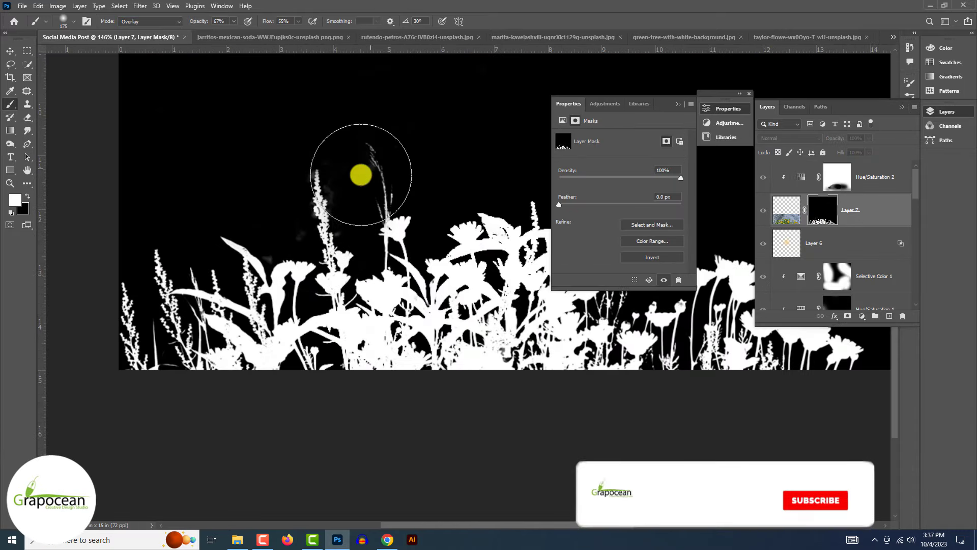
pyautogui.scroll(-5, 360, 175)
pyautogui.keyDown('alt'); pyautogui.click(822, 210); pyautogui.keyUp('alt')
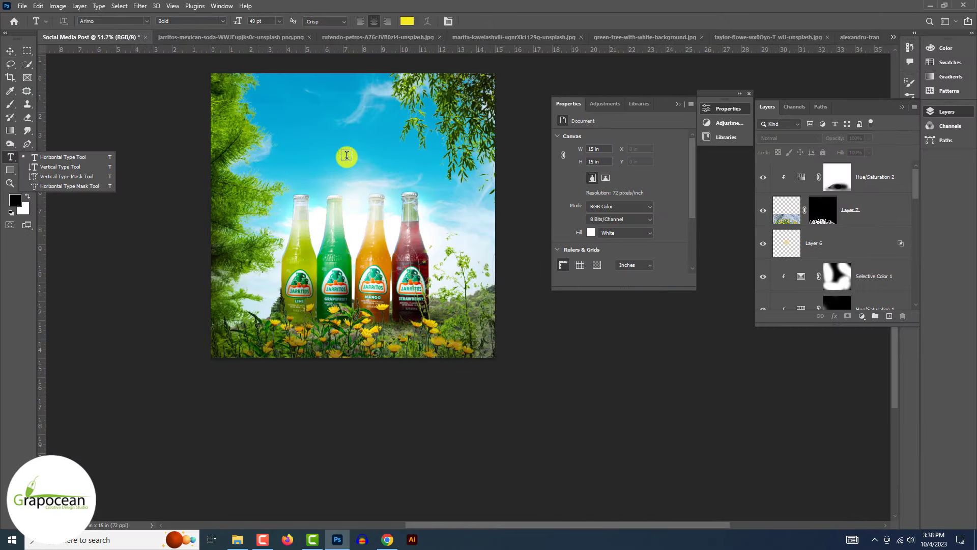
# - Add the title text 'THE JARRITOR' in All Caps near the top of the post
pyautogui.click(346, 155)
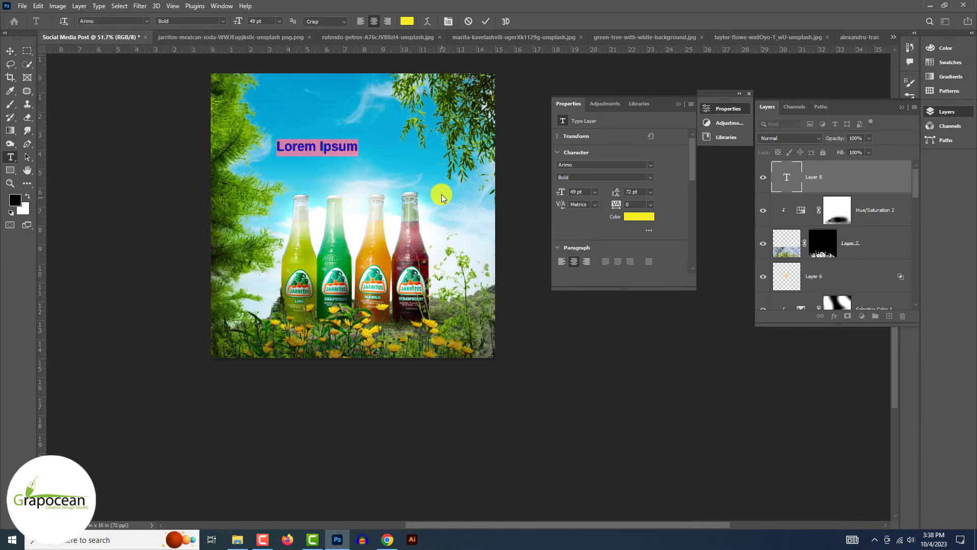
pyautogui.press('BackSpace')
pyautogui.write('The JA')
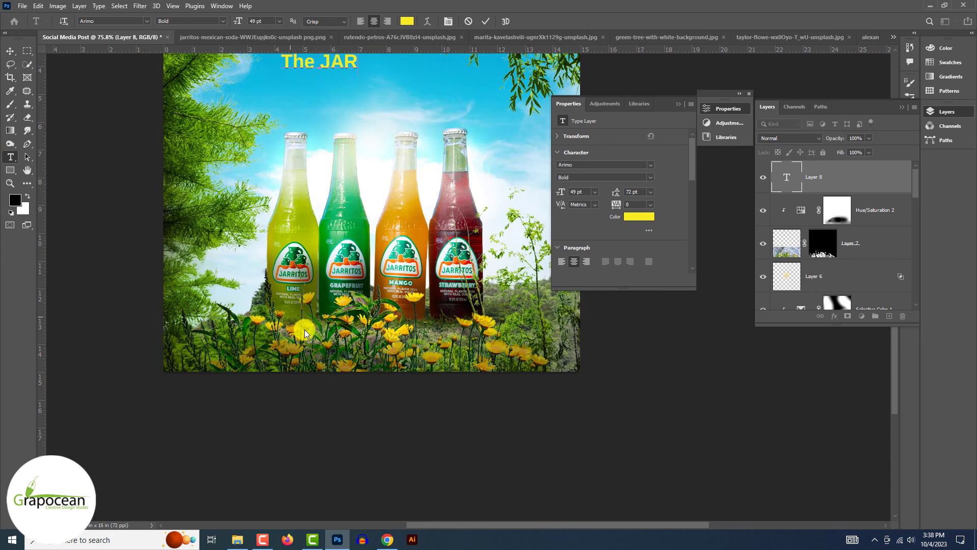
pyautogui.write('Ritor')
pyautogui.hotkey('ctrl', 'shift', 'k')
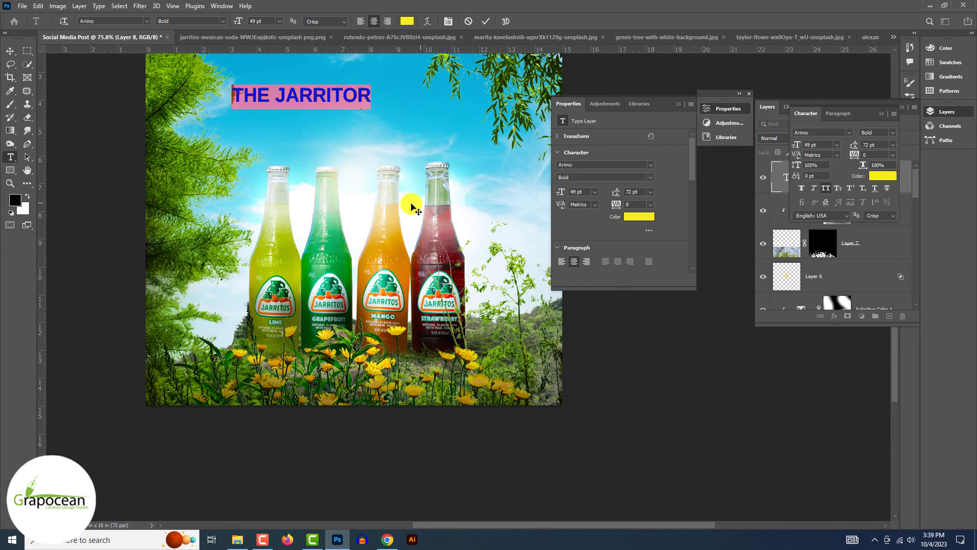
pyautogui.click(605, 364)
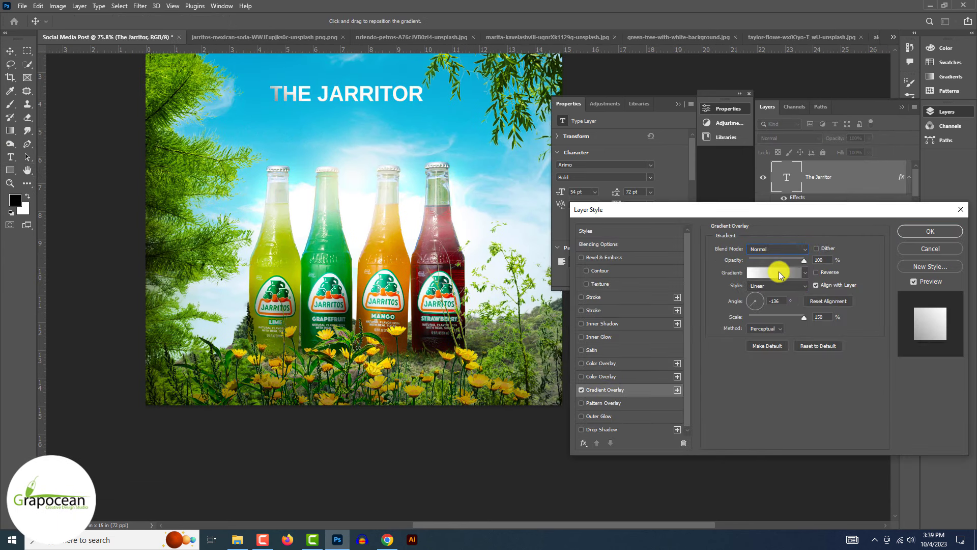
# - Set the Gradient Overlay stops to bright green in the Gradient Editor
pyautogui.click(780, 275)
pyautogui.doubleClick(665, 396)
pyautogui.click(756, 364)
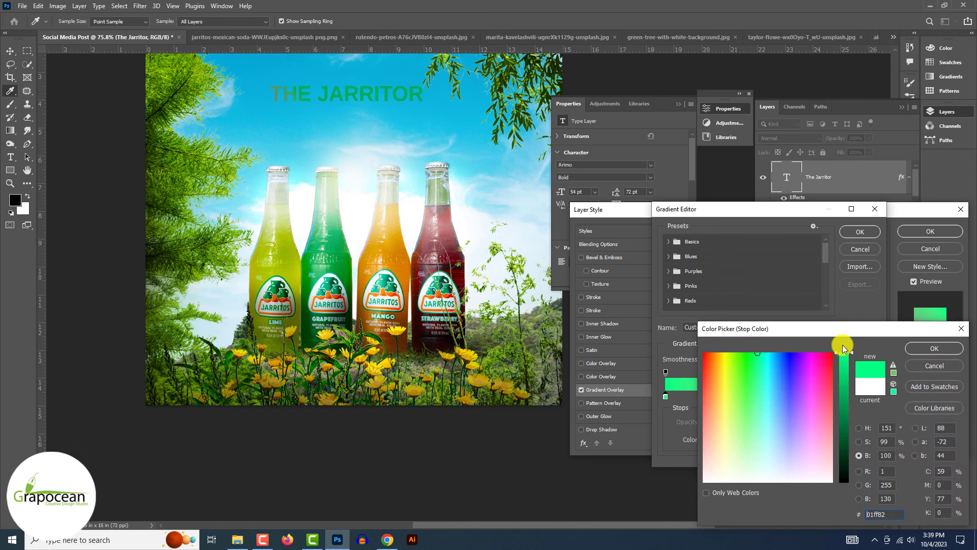
pyautogui.click(934, 349)
pyautogui.doubleClick(665, 396)
pyautogui.click(915, 456)
pyautogui.moveTo(843, 399); pyautogui.dragTo(840, 344)
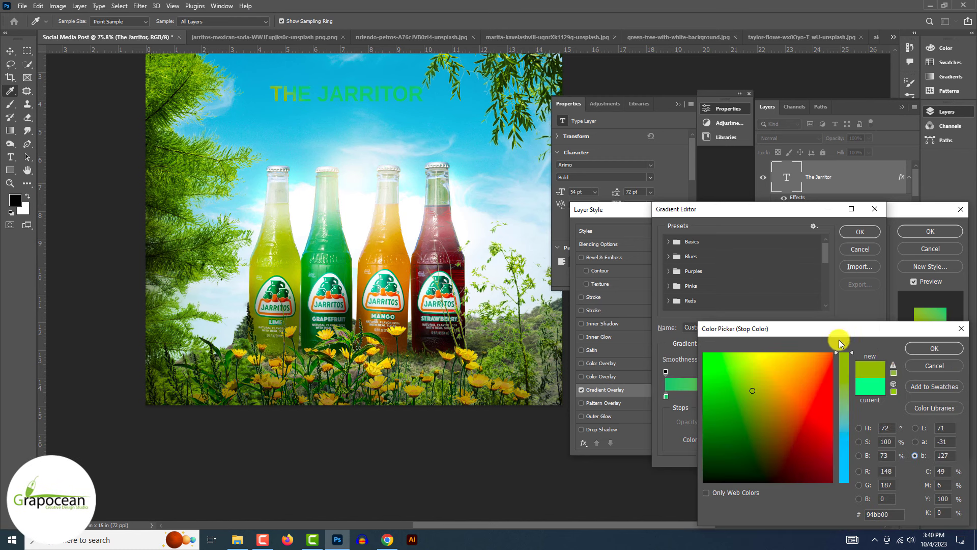
pyautogui.click(934, 365)
pyautogui.press('Return')
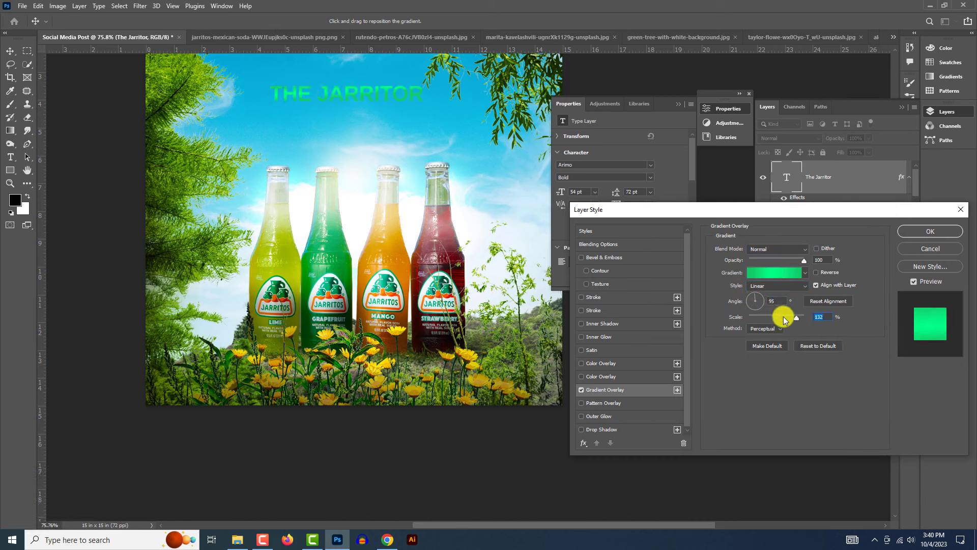
# - Recolour a gradient stop with dark green sampled from the trees, then enable Stroke
pyautogui.click(773, 272)
pyautogui.doubleClick(677, 397)
pyautogui.click(172, 147)
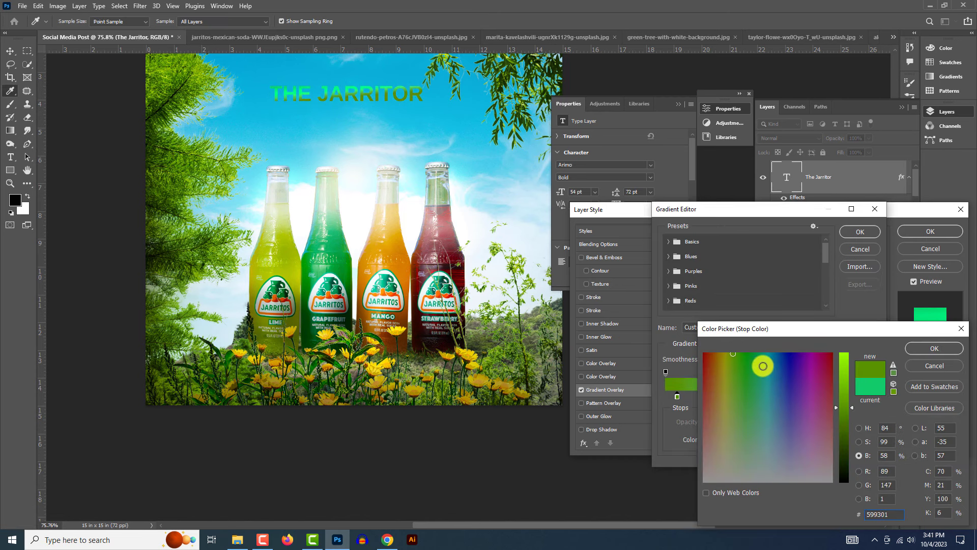
pyautogui.click(761, 364)
pyautogui.press('Return')
pyautogui.click(860, 232)
pyautogui.click(593, 297)
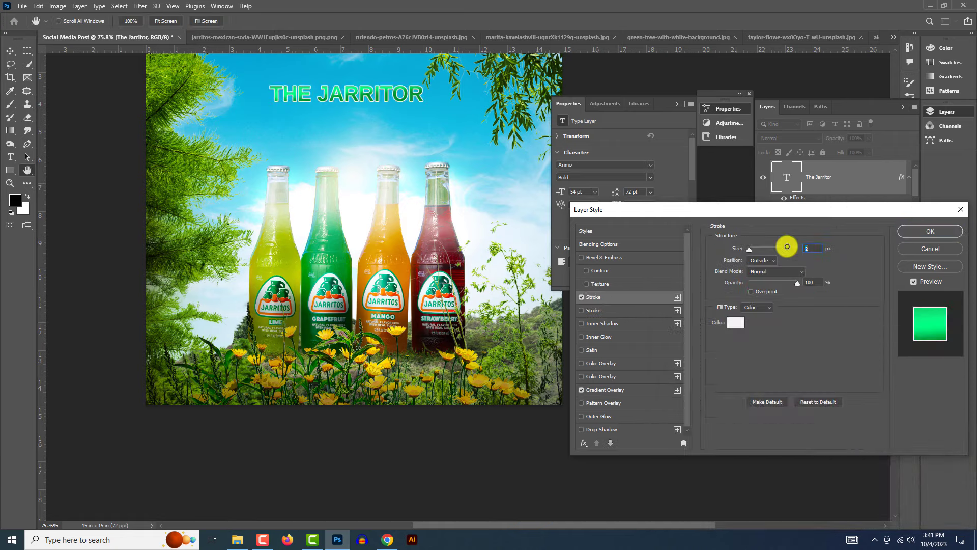